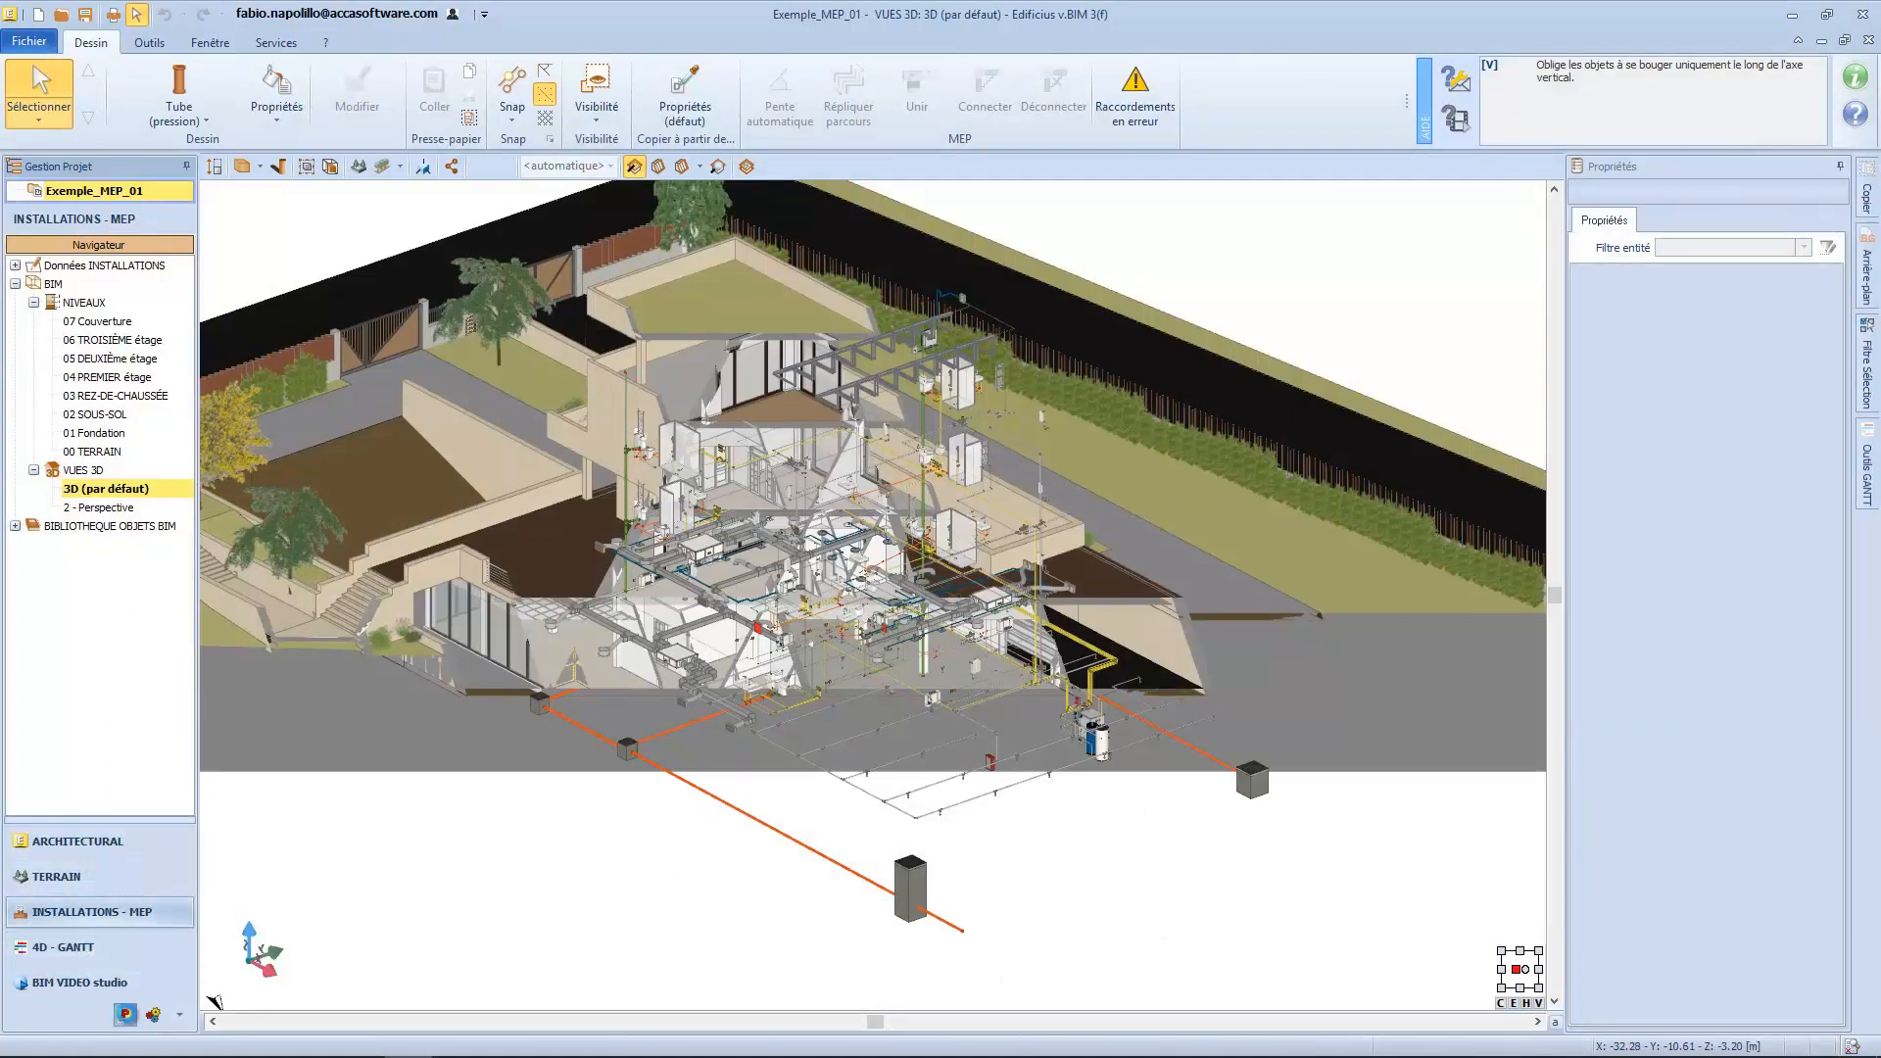
Step: Switch to the Métré et Devis (PriMus) environment and apply the visibility style "06 - Seulement installations" to the 3D view
{"action": "left_click", "coordinate": [125, 1014]}
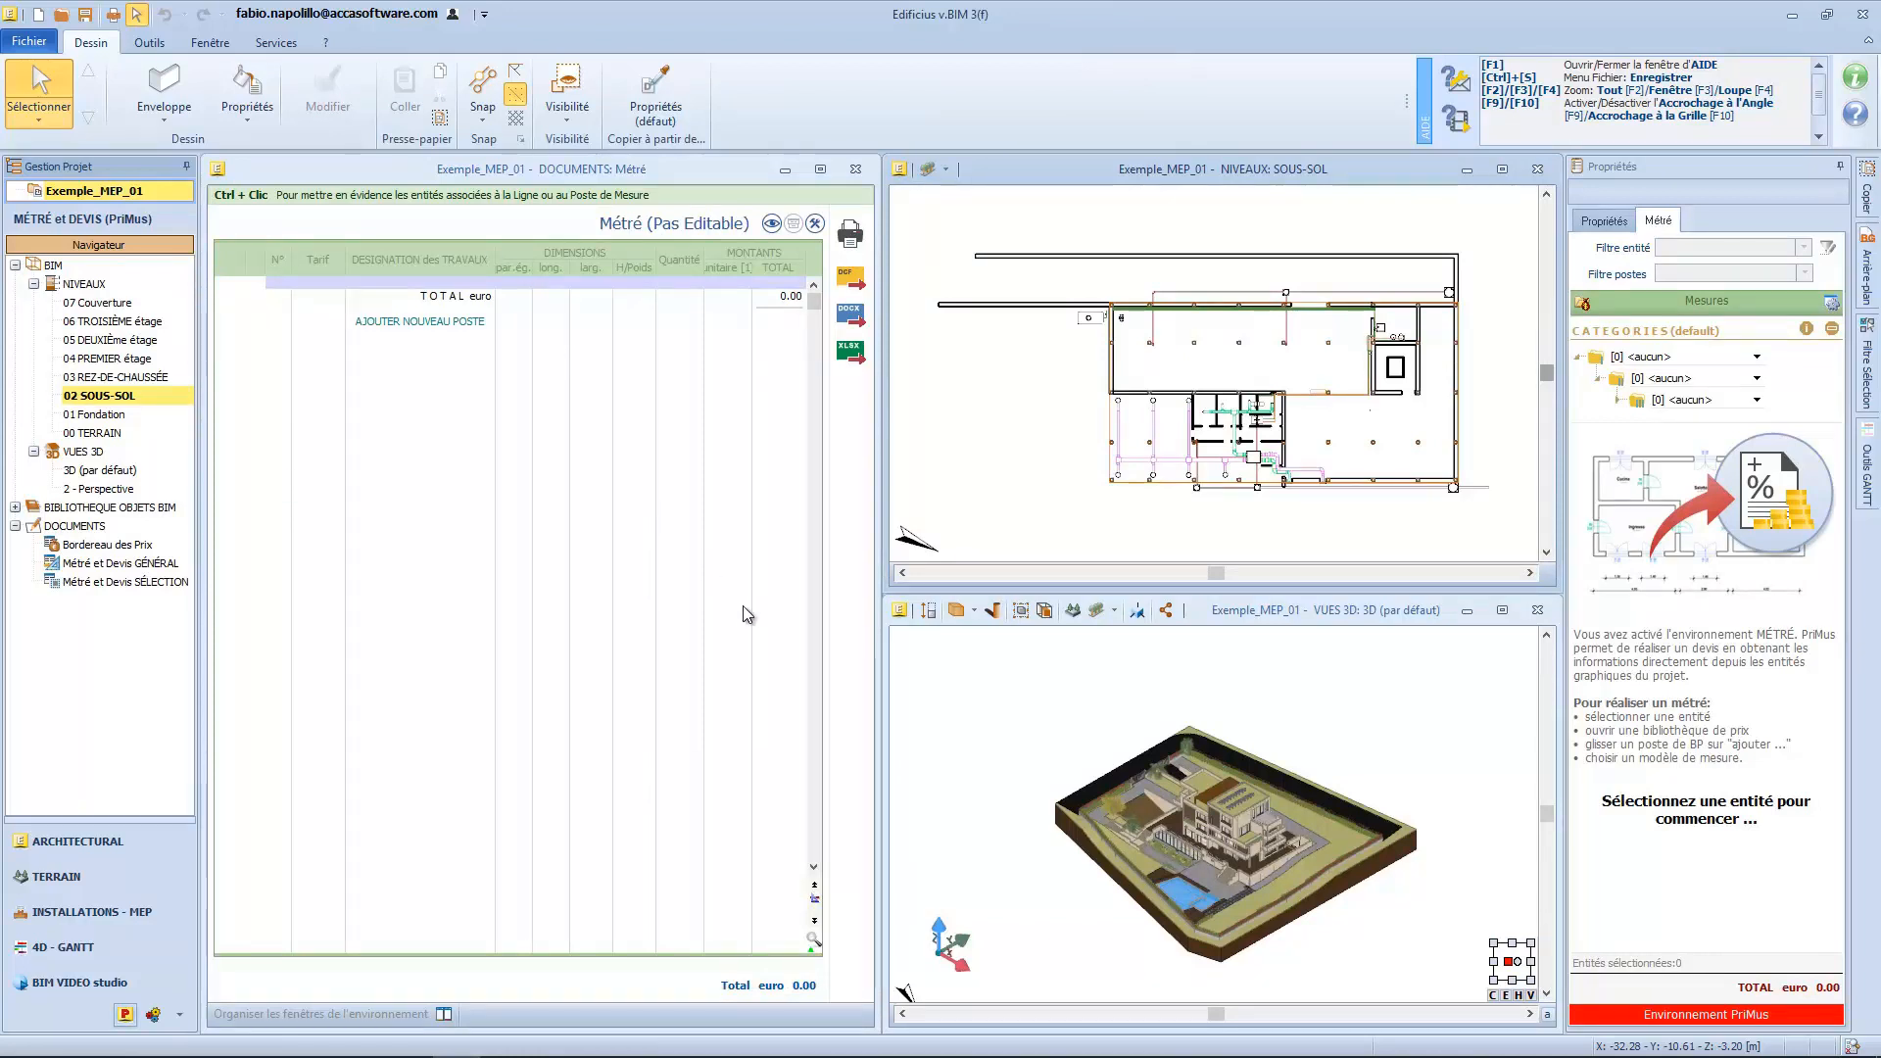
{"action": "mouse_move", "coordinate": [1056, 780]}
{"action": "left_mouse_down"}
{"action": "mouse_move", "coordinate": [1056, 747]}
{"action": "mouse_move", "coordinate": [1061, 776]}
{"action": "left_mouse_up"}
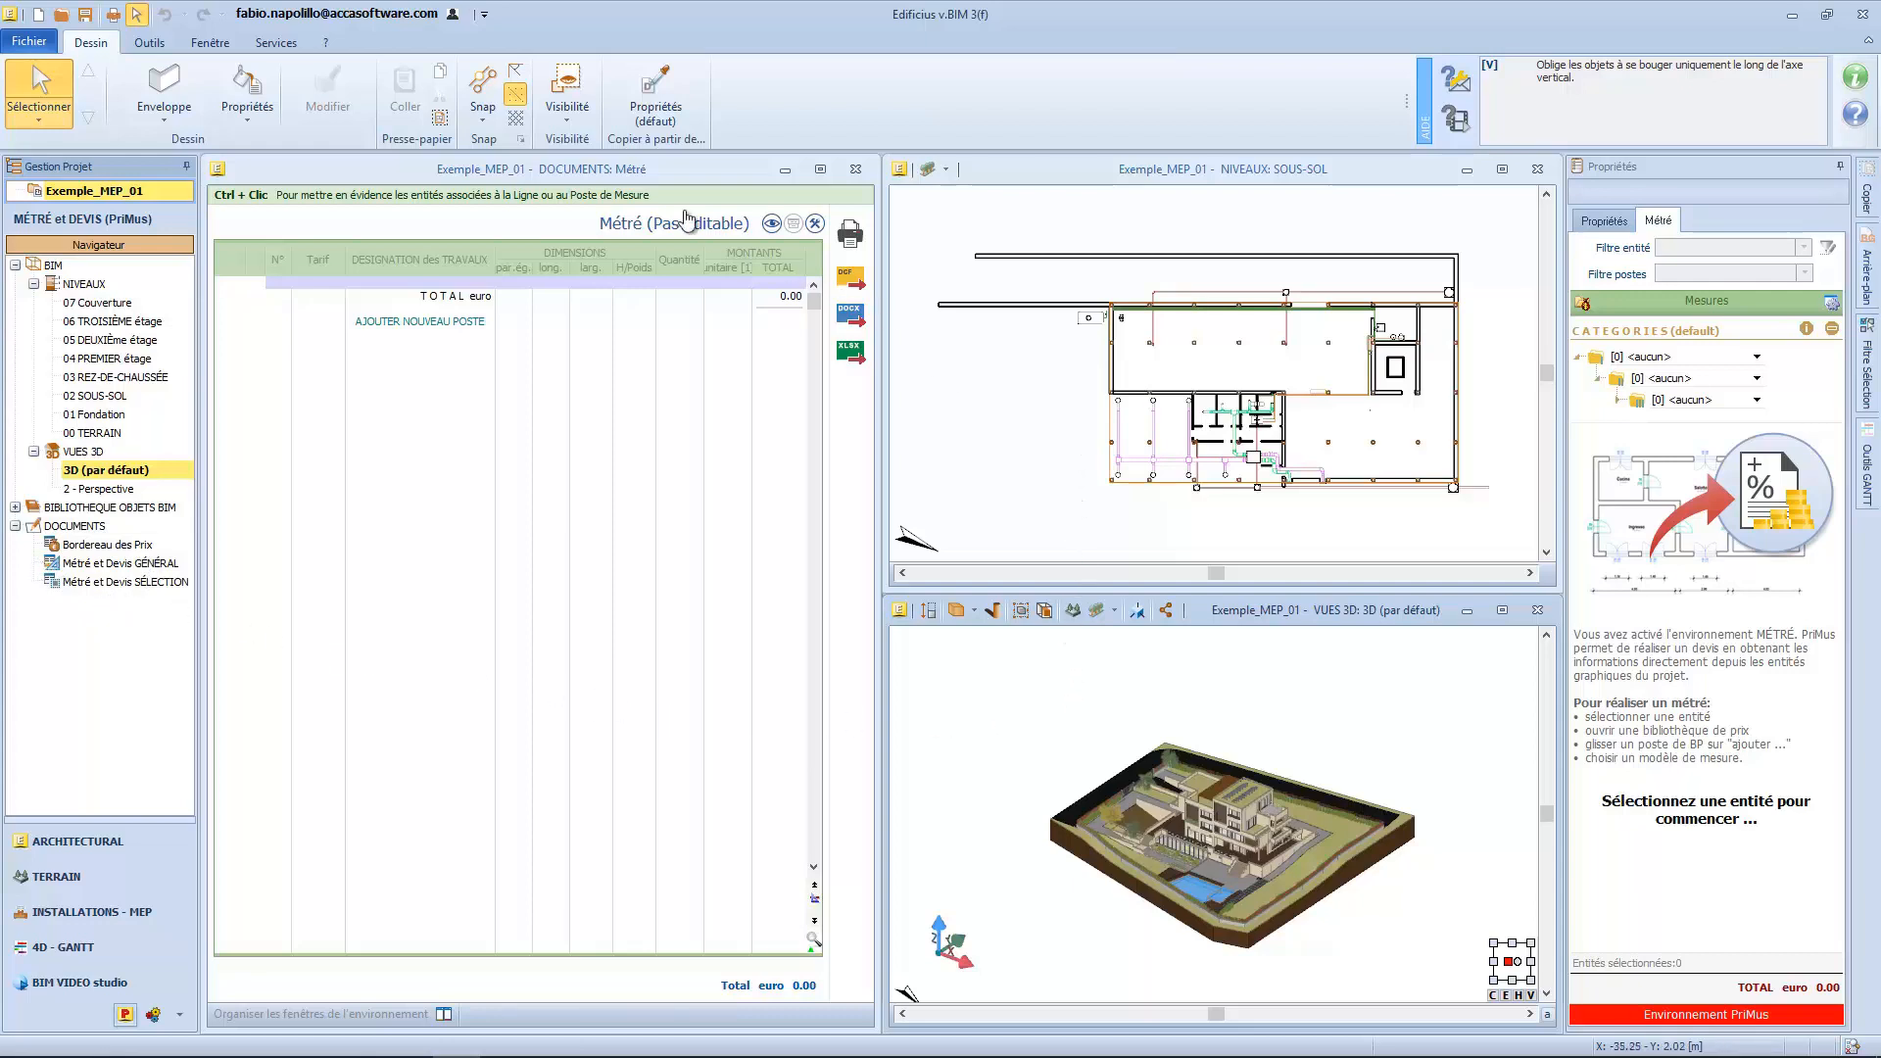
{"action": "left_click", "coordinate": [564, 103]}
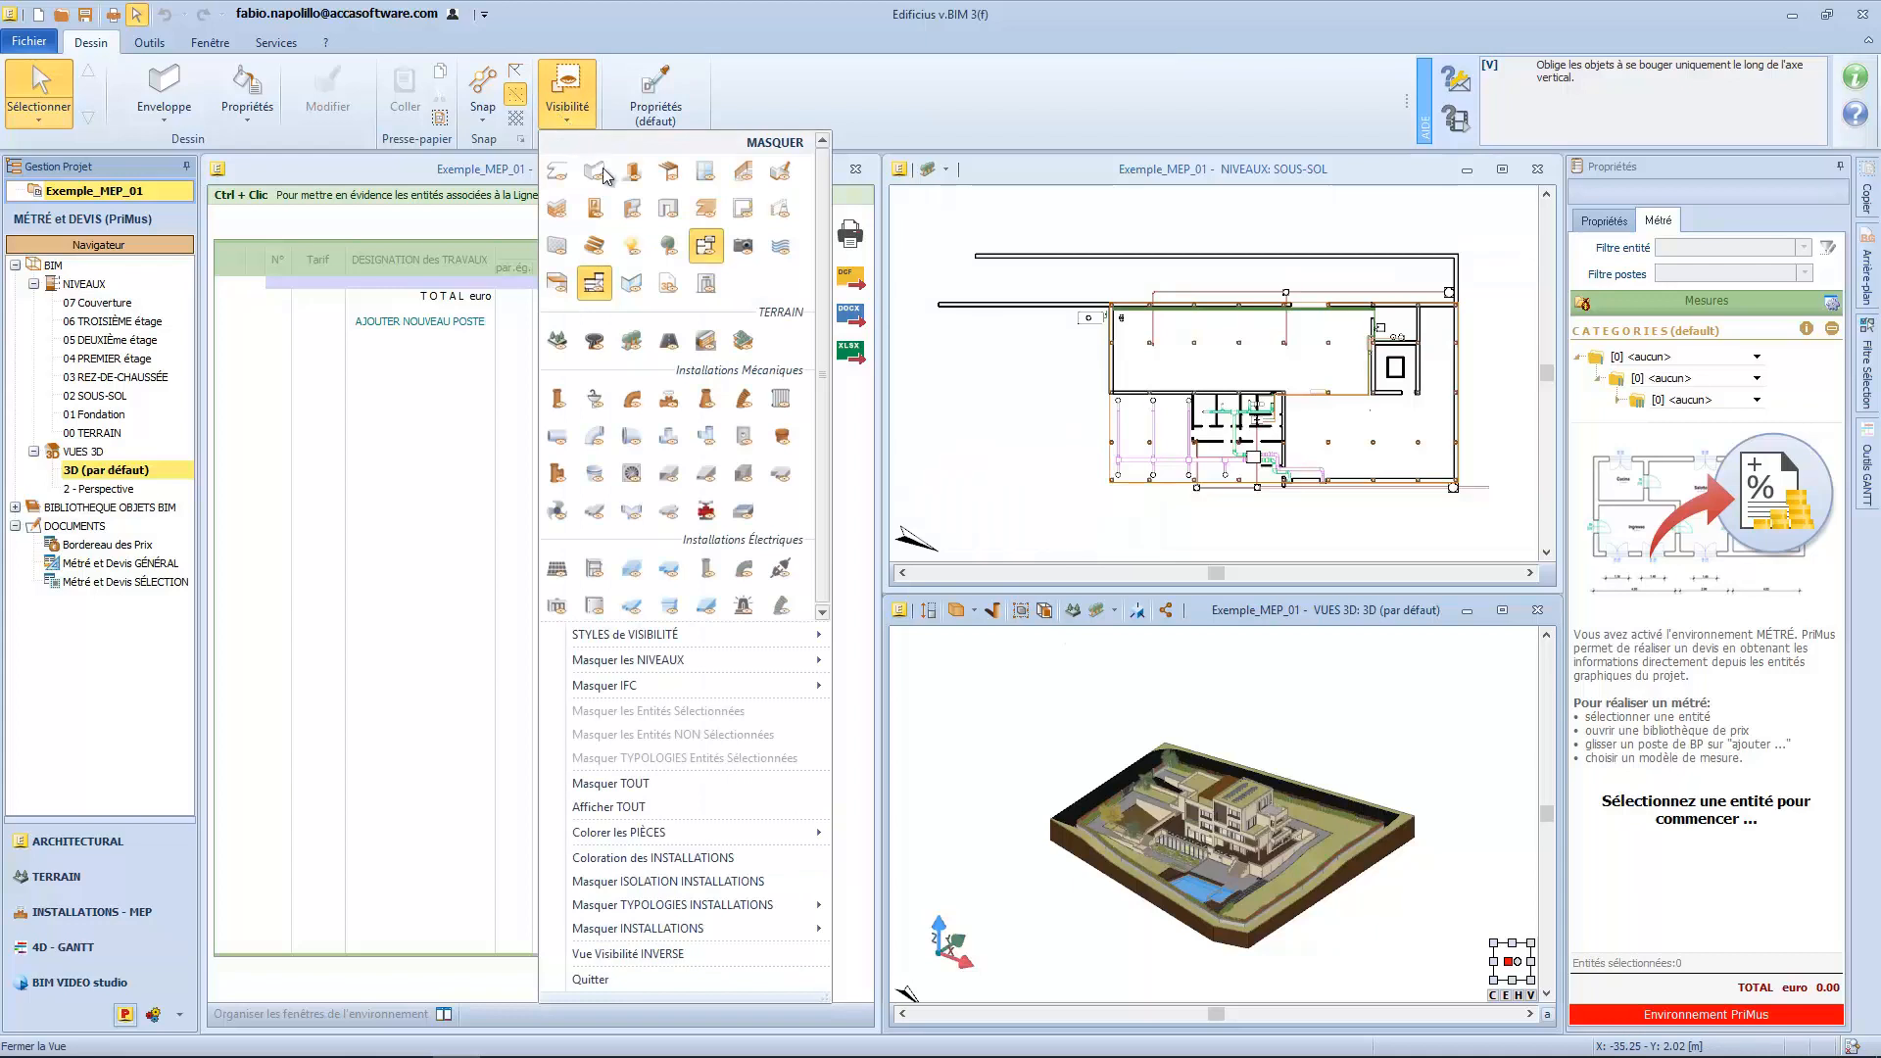
{"action": "mouse_move", "coordinate": [684, 634]}
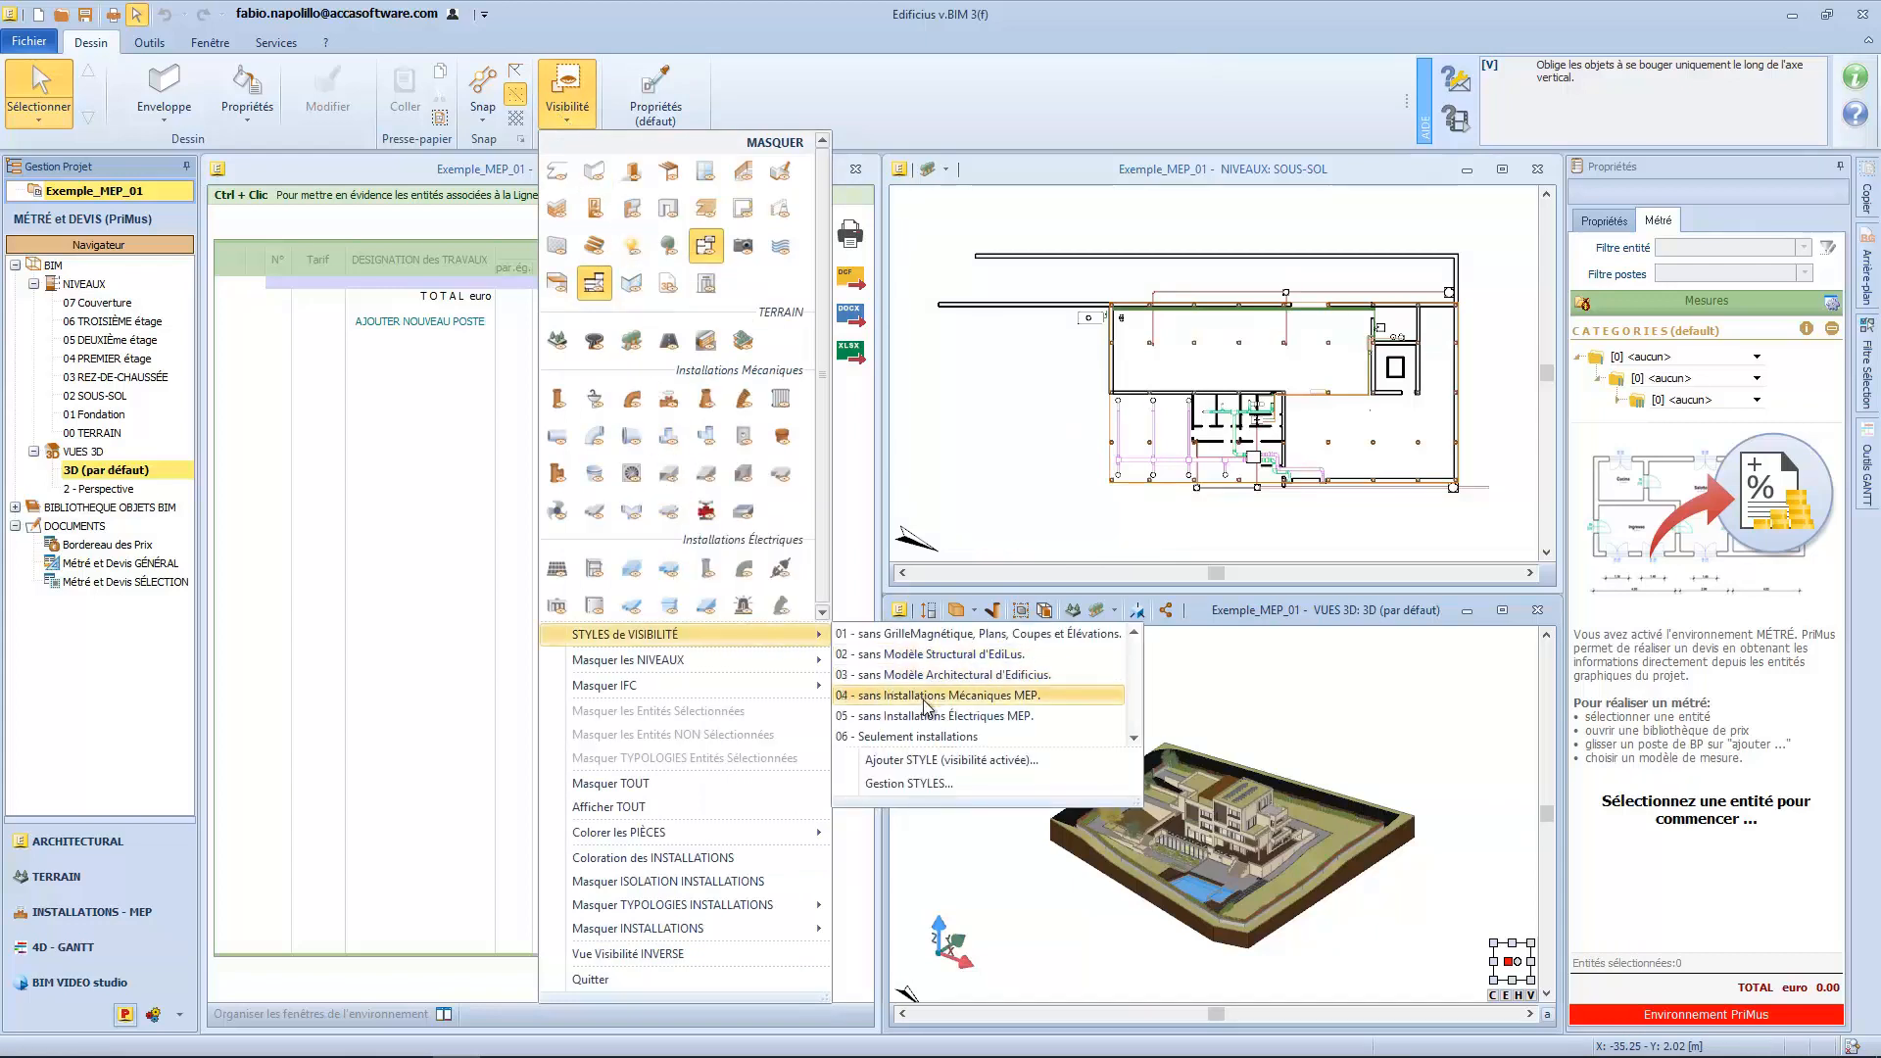
{"action": "left_click", "coordinate": [929, 736]}
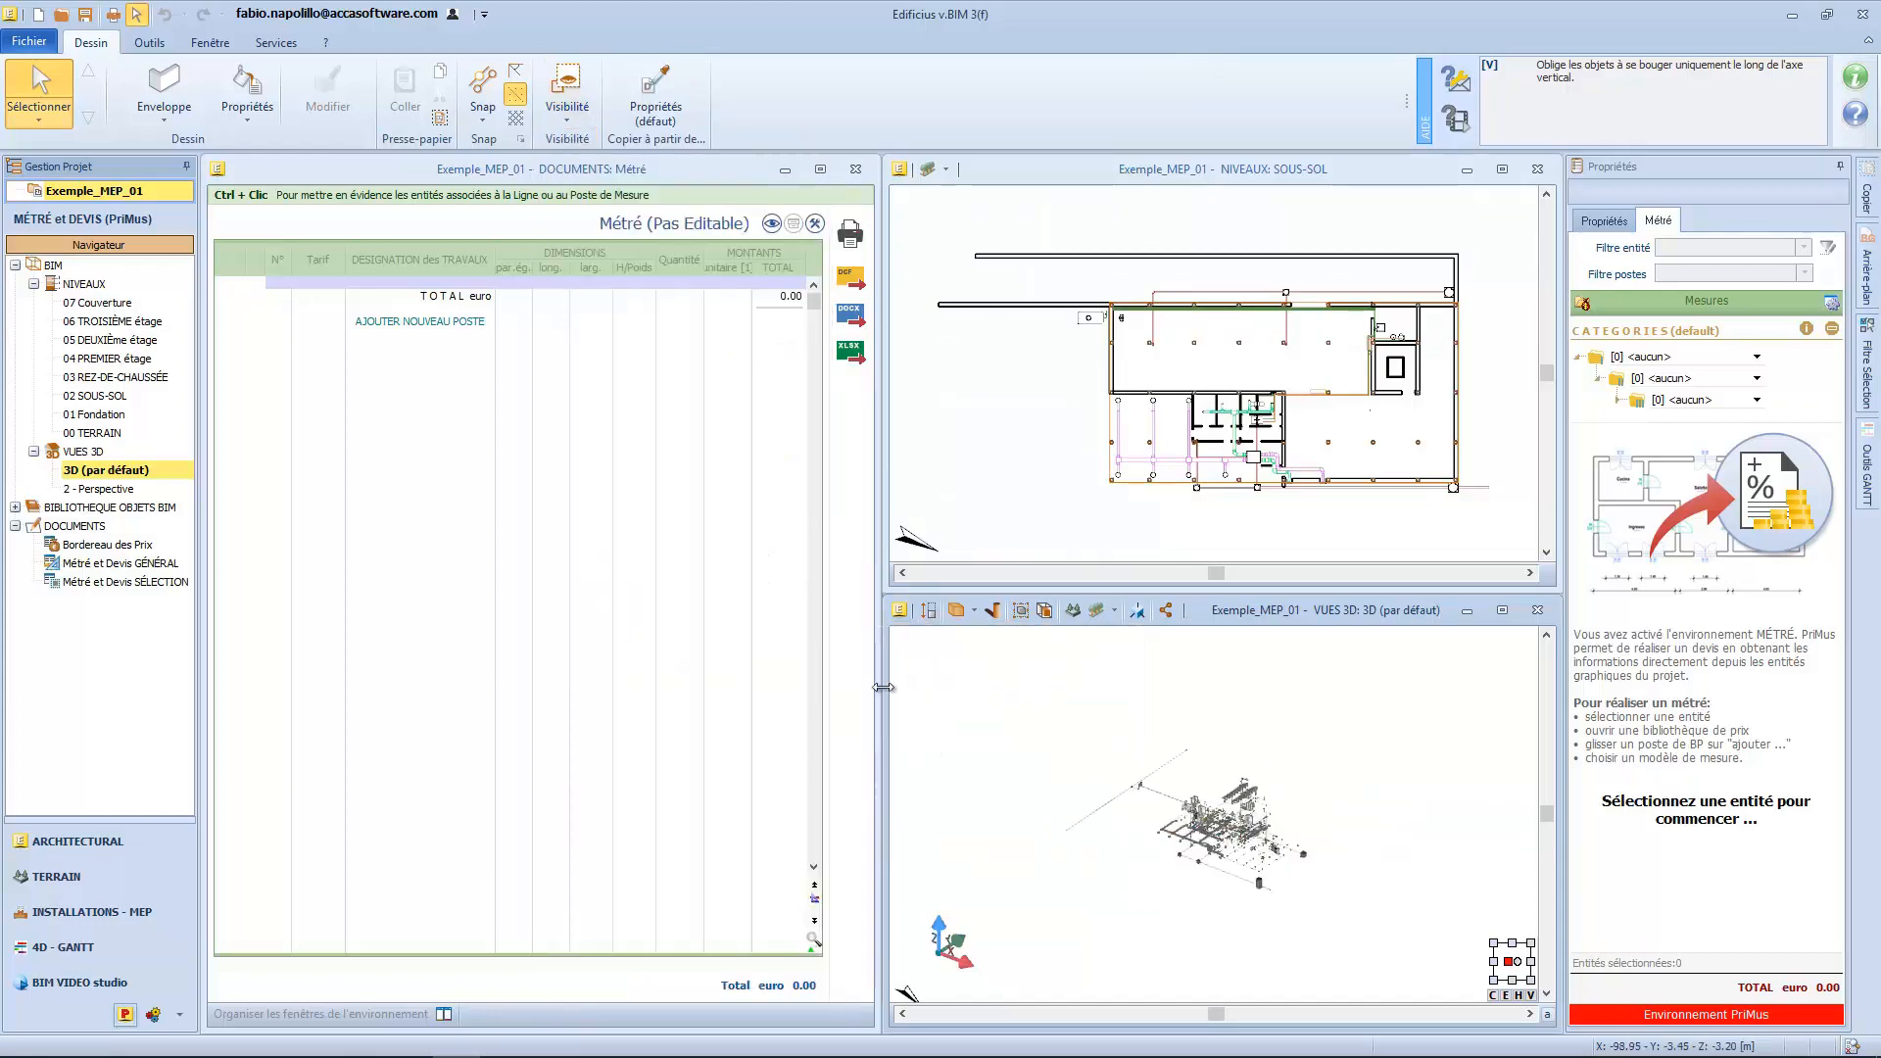
Step: Hide all installations in the 3D view except Adduction Froide
{"action": "left_click", "coordinate": [566, 98]}
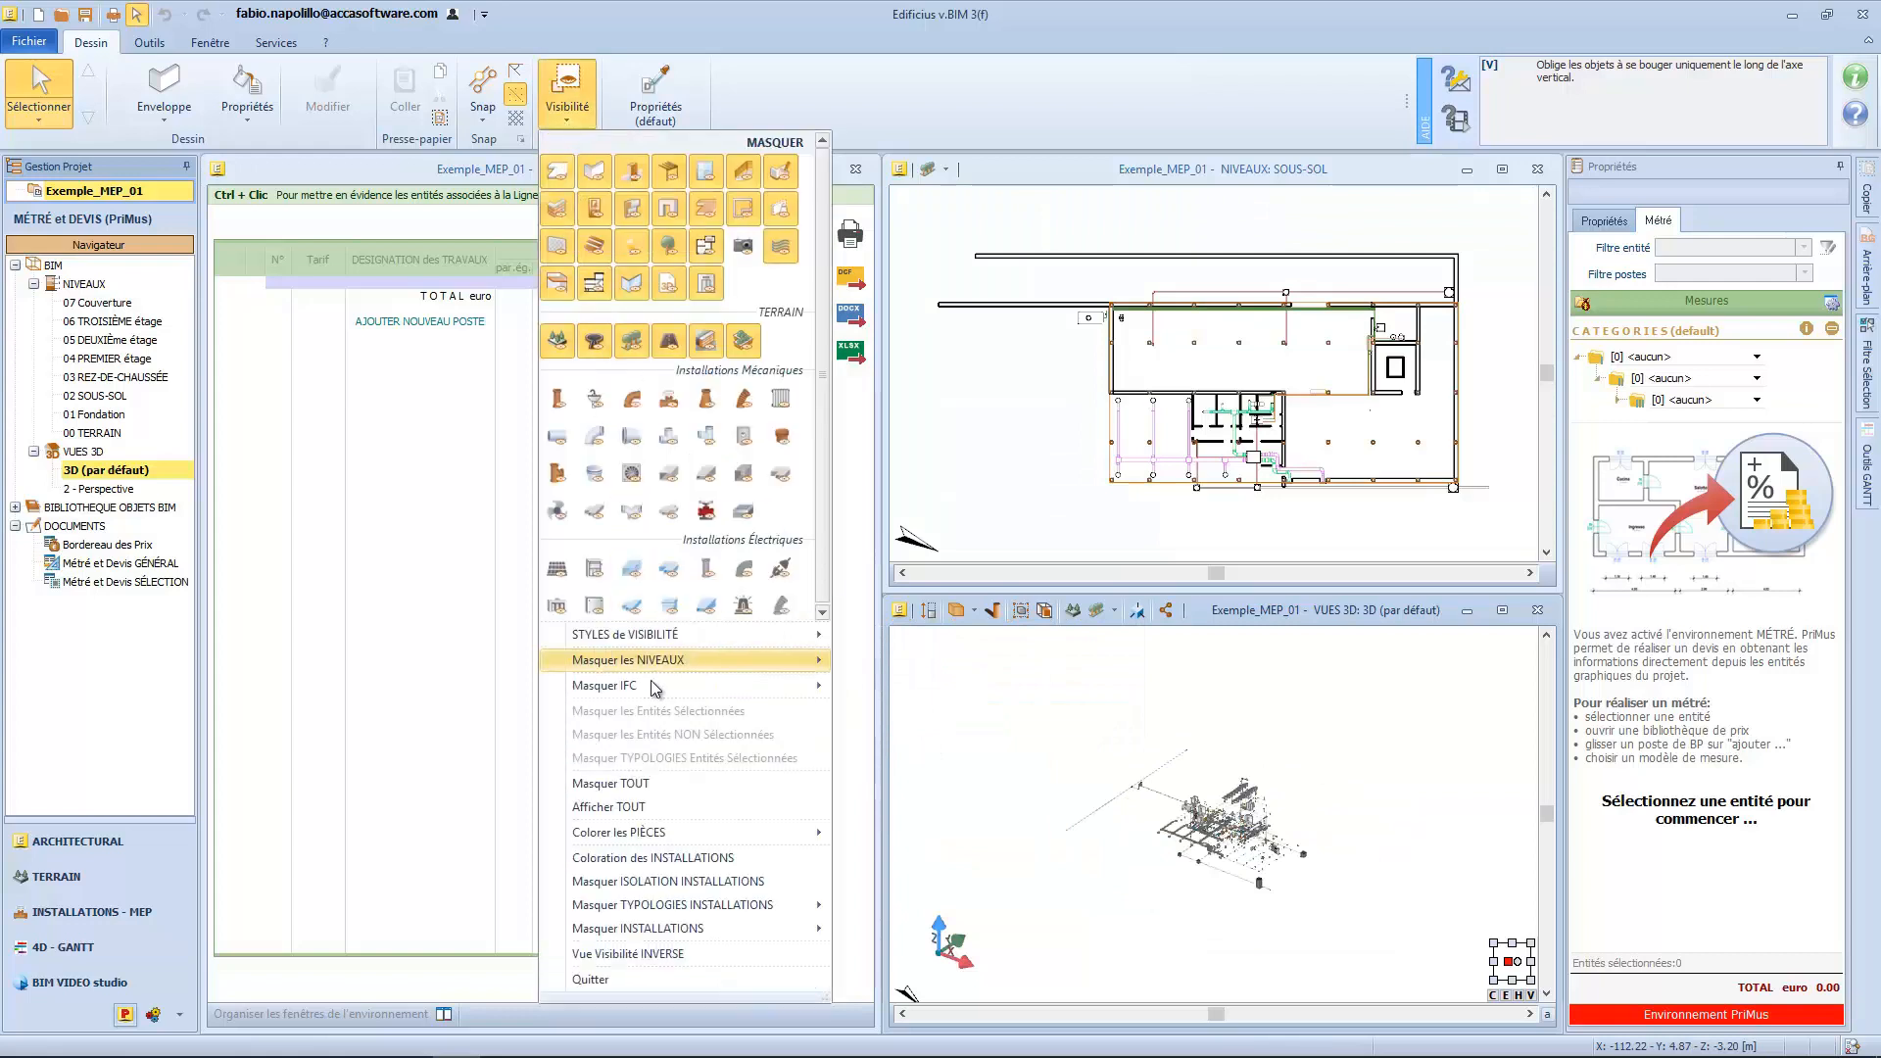
{"action": "mouse_move", "coordinate": [686, 927]}
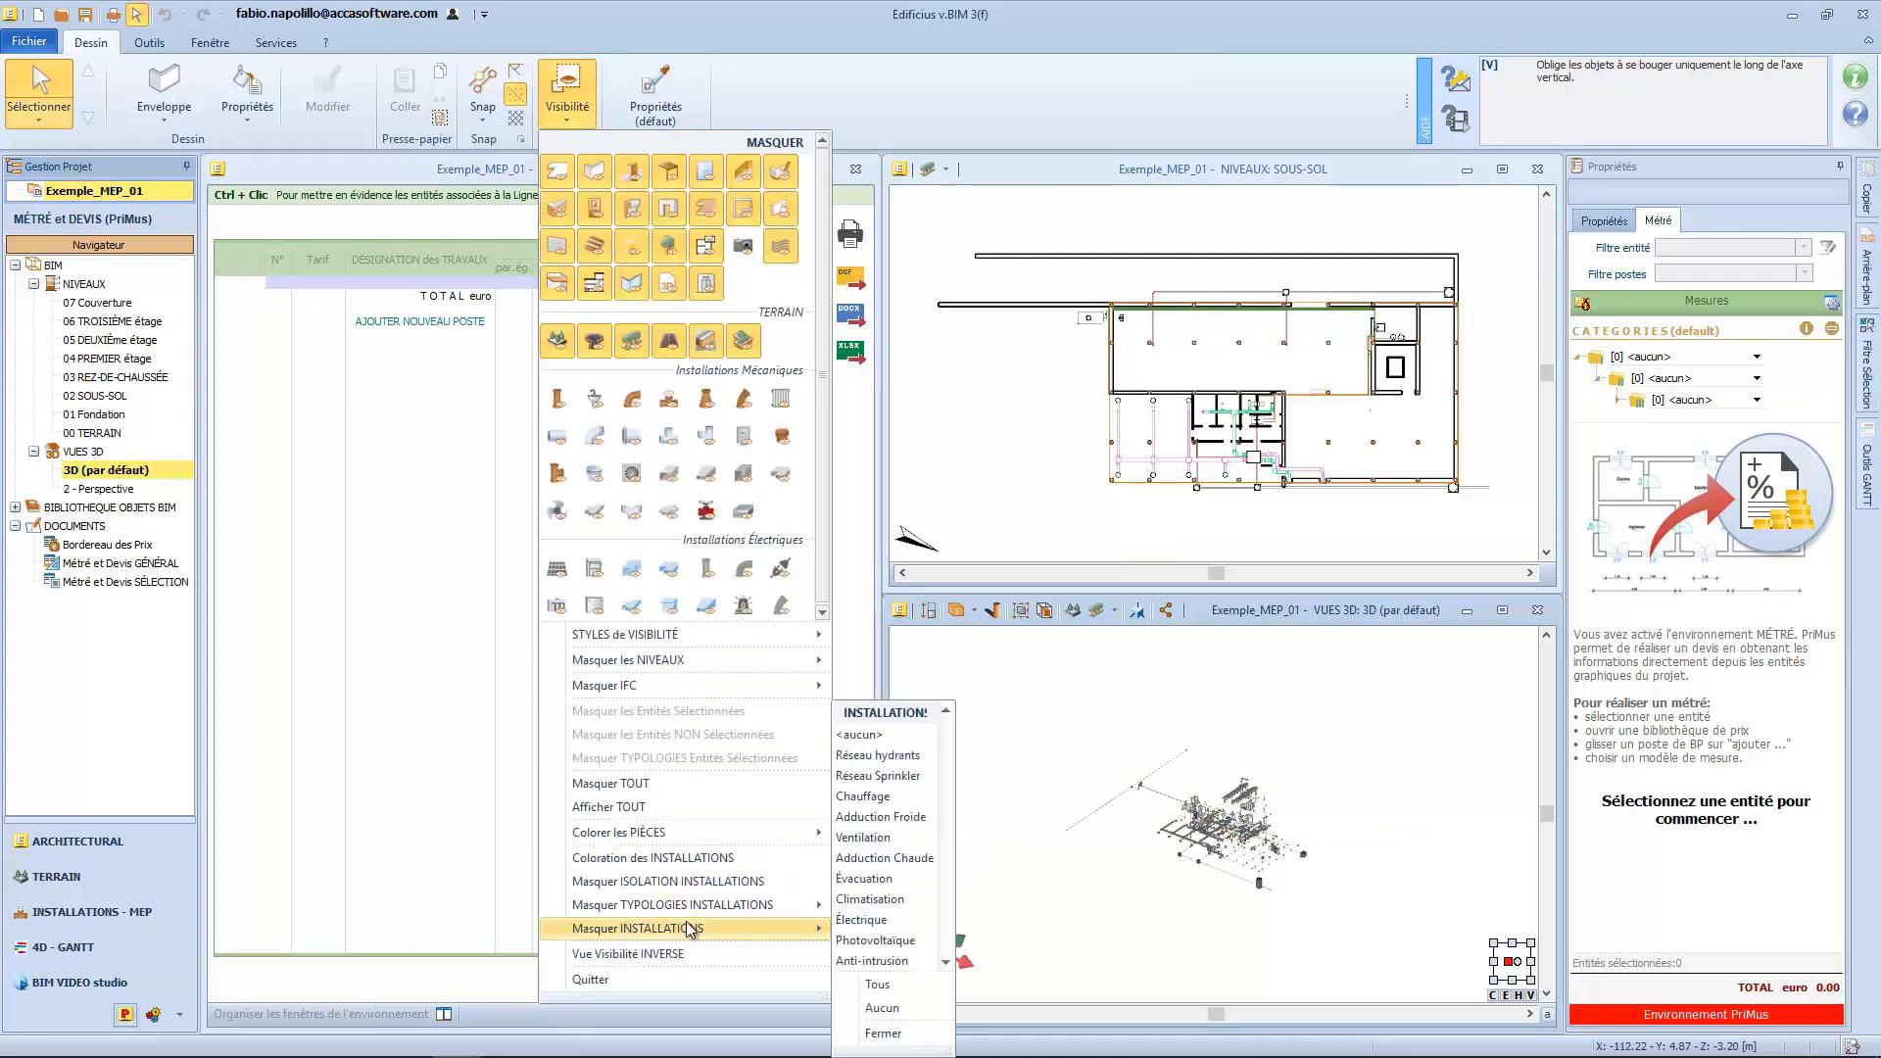
{"action": "left_click", "coordinate": [878, 985]}
{"action": "left_click", "coordinate": [881, 816]}
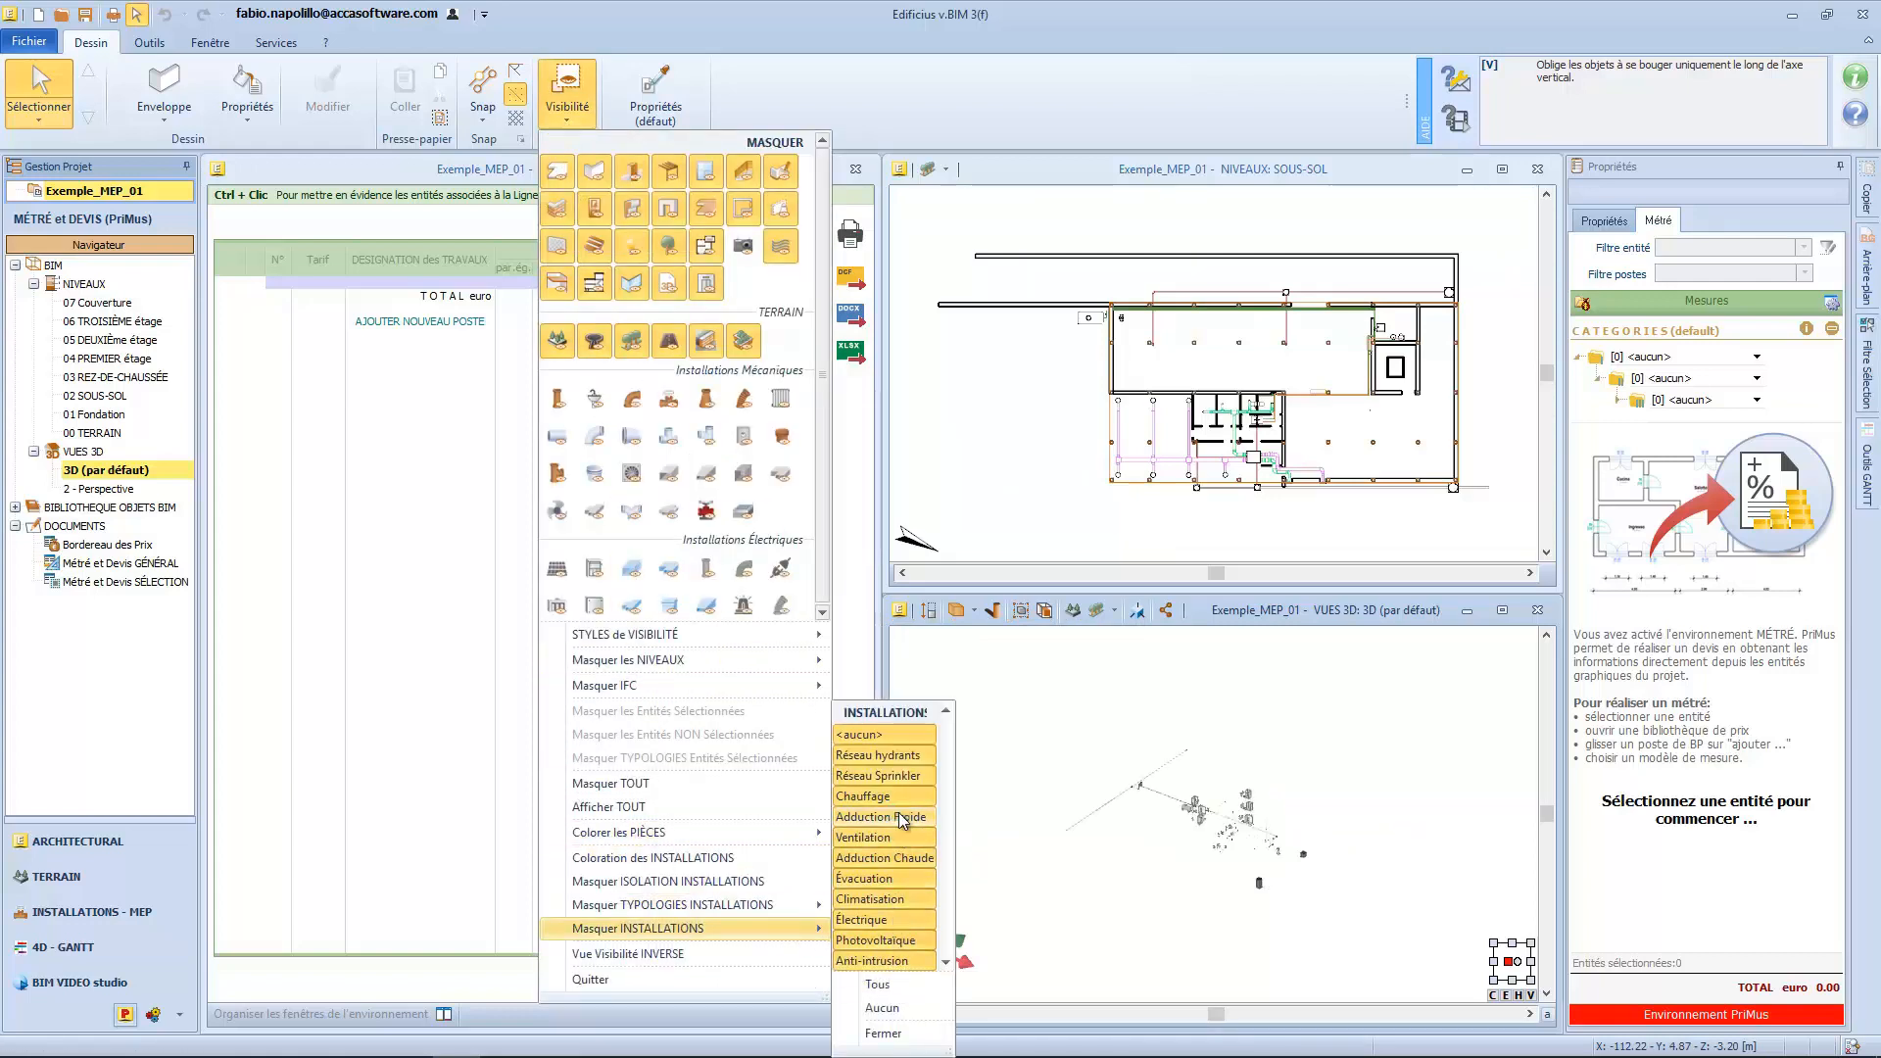
{"action": "left_click", "coordinate": [1197, 904]}
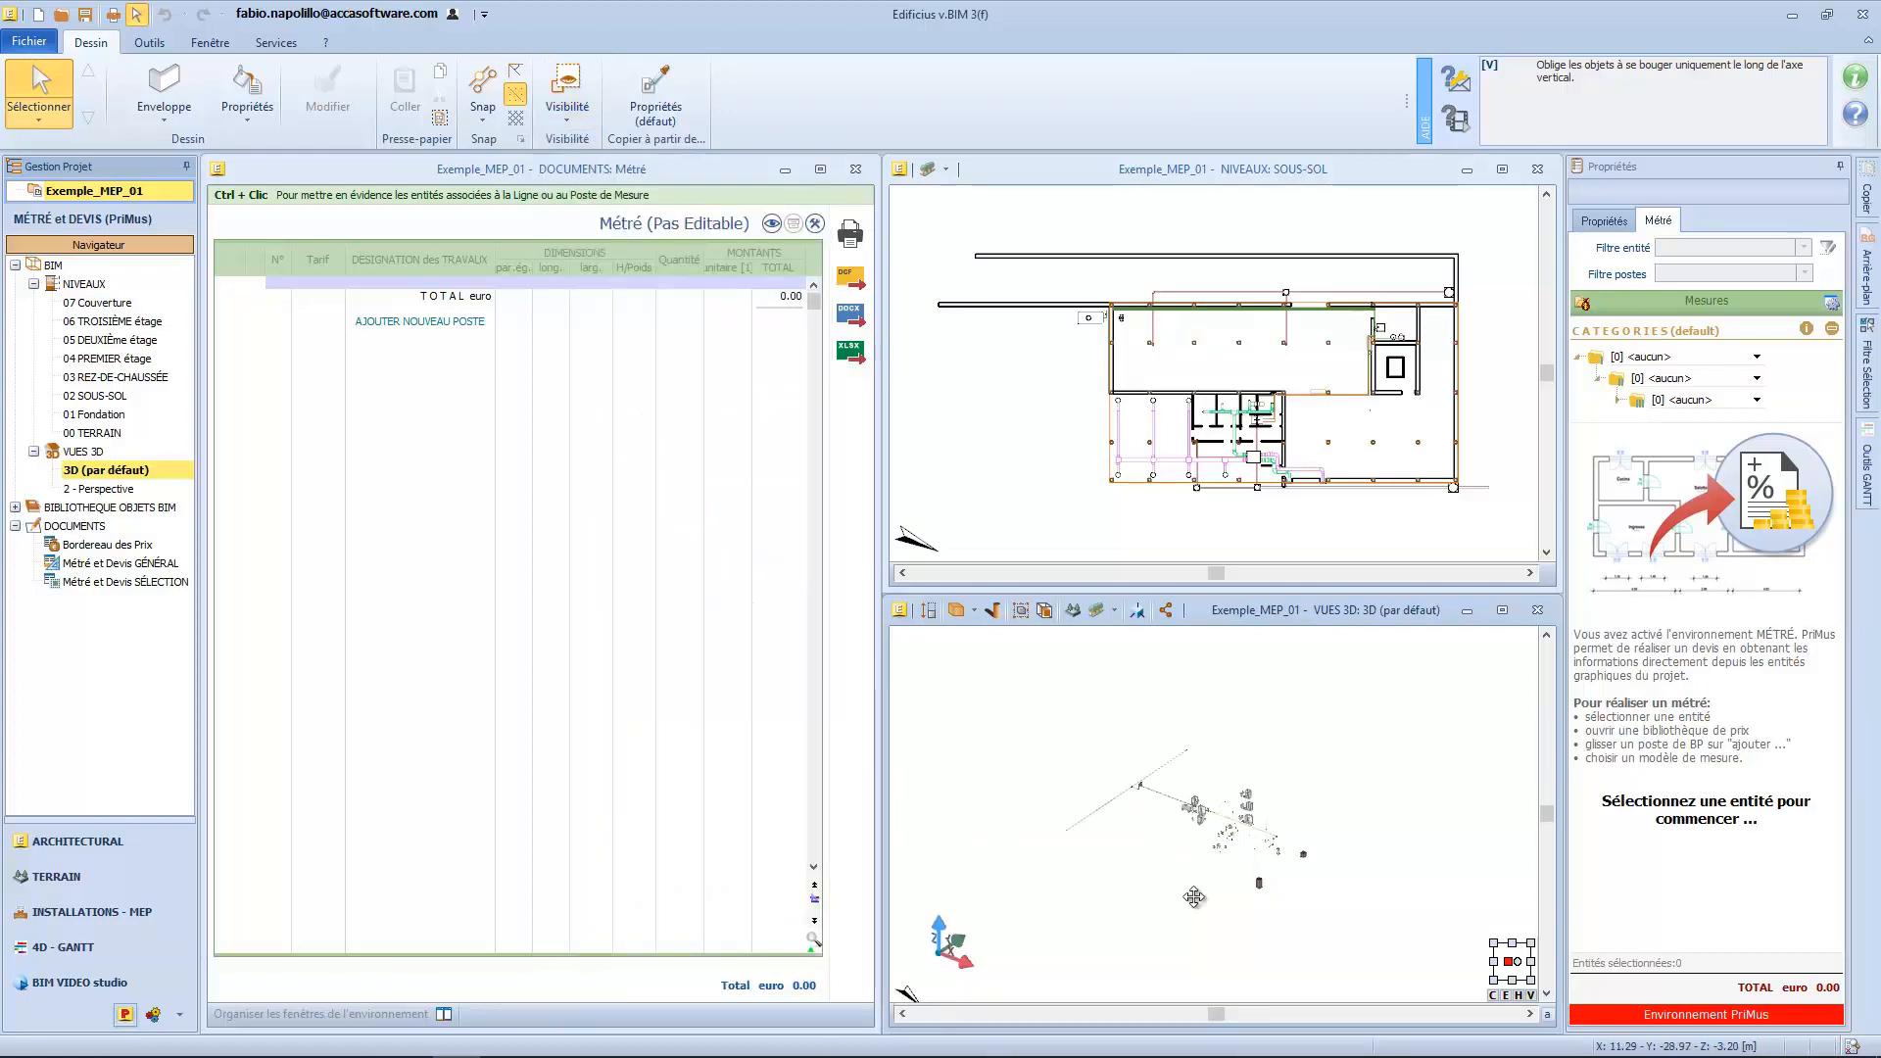
Step: Select all the visible entities in the 3D view and restrict the selection to the Tube (pression) entities
{"action": "left_click_drag", "start_coordinate": [982, 685], "coordinate": [1356, 915]}
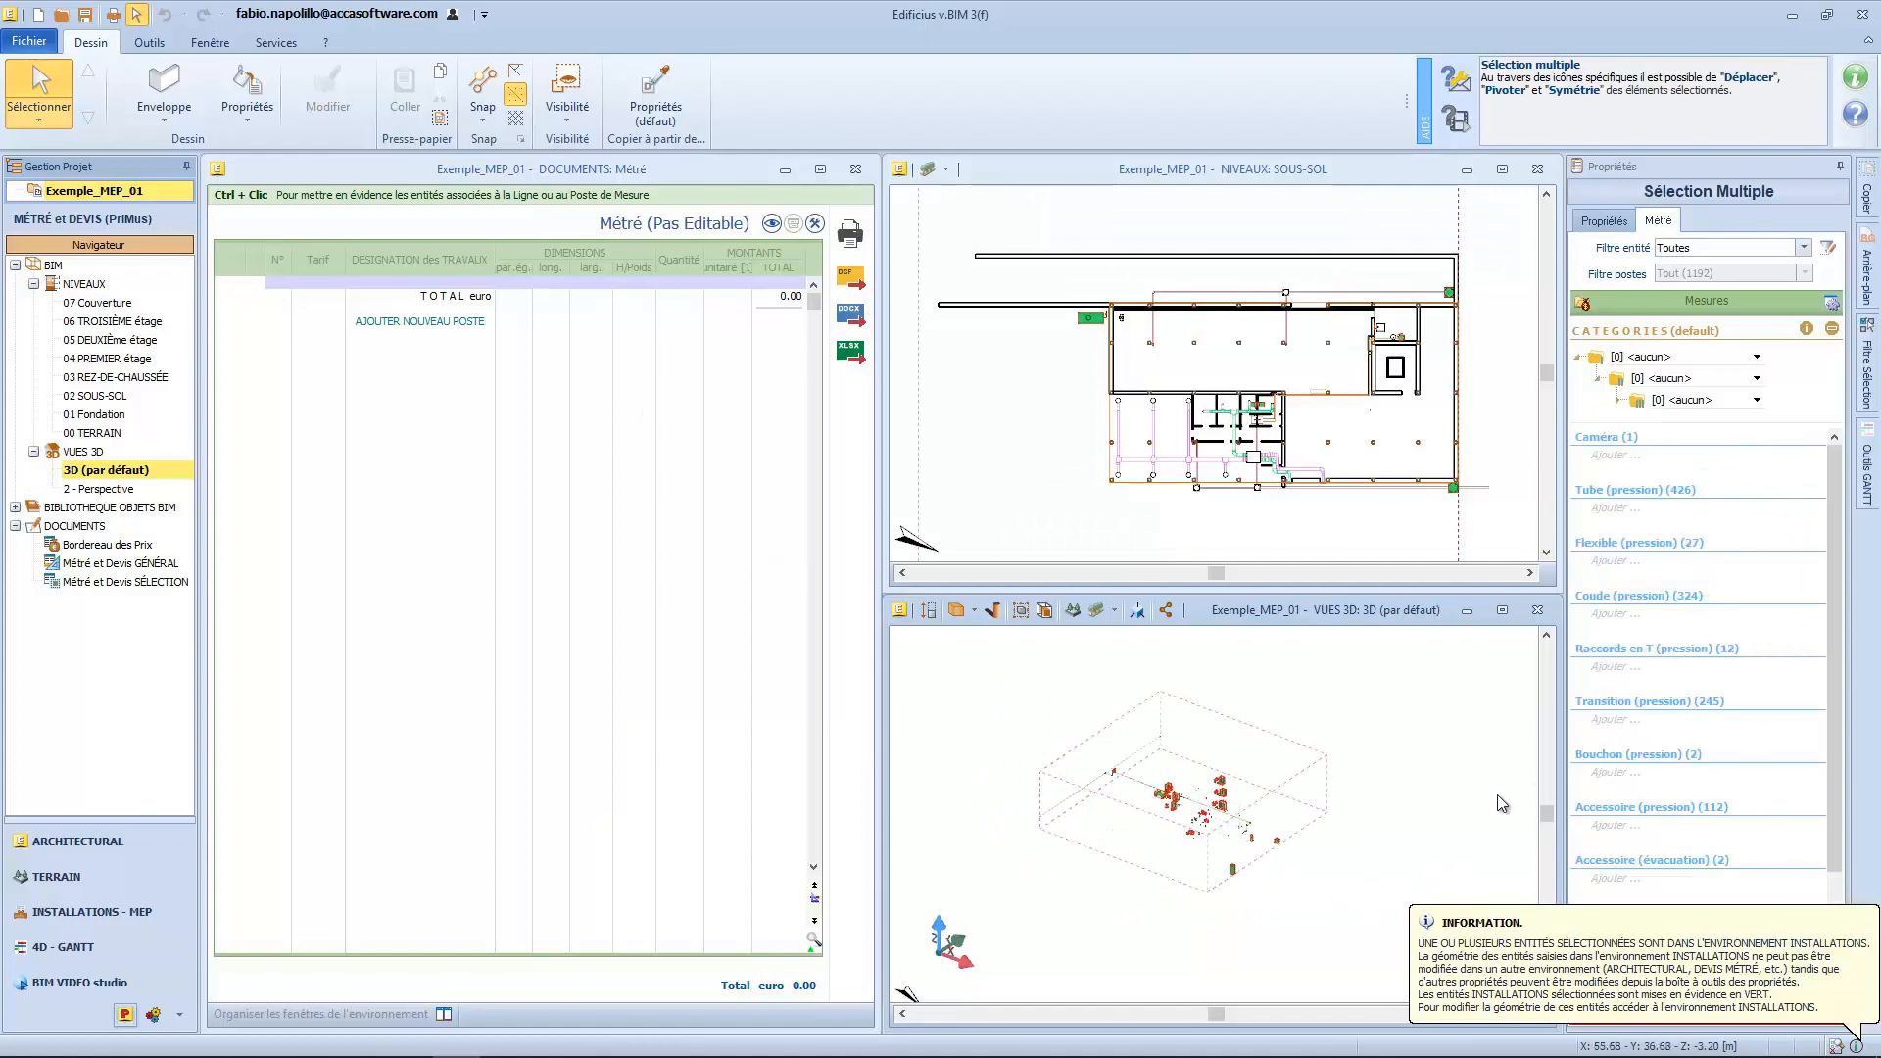
{"action": "left_click", "coordinate": [1767, 250]}
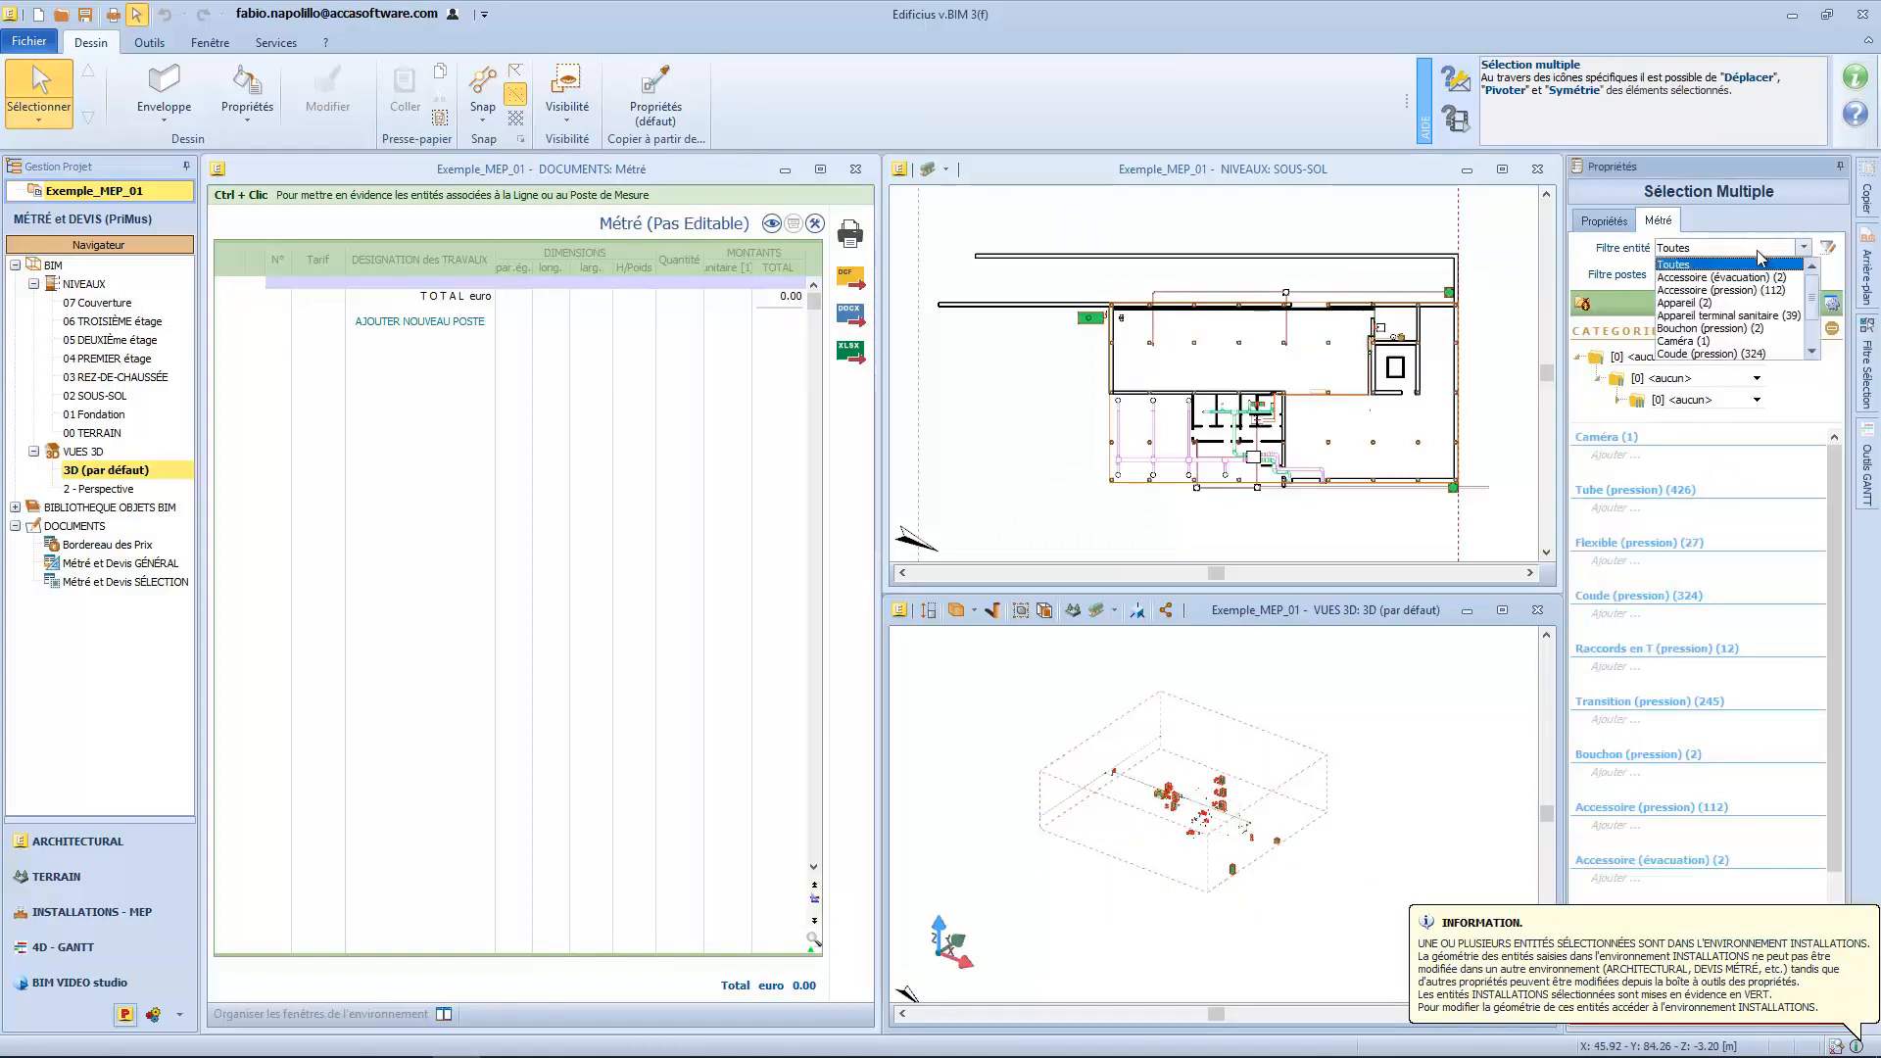
{"action": "left_click", "coordinate": [1811, 351]}
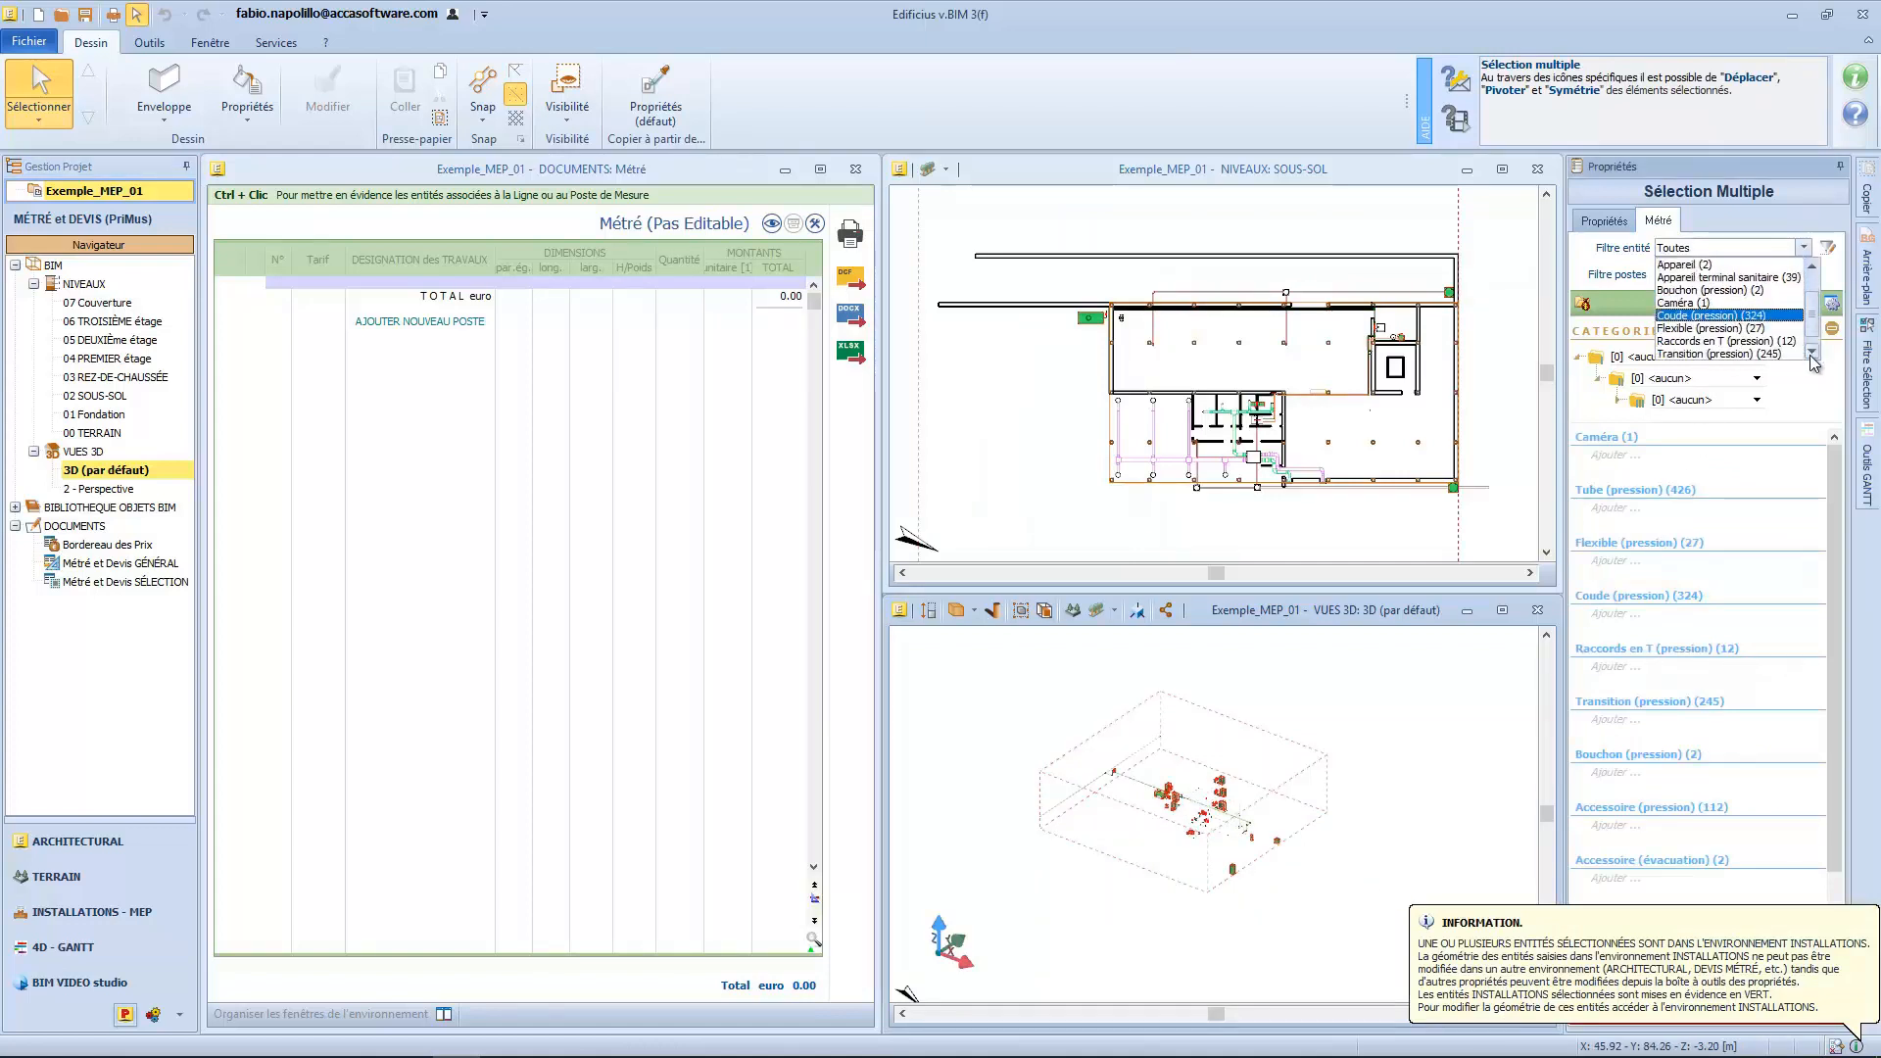
{"action": "left_click", "coordinate": [1742, 355]}
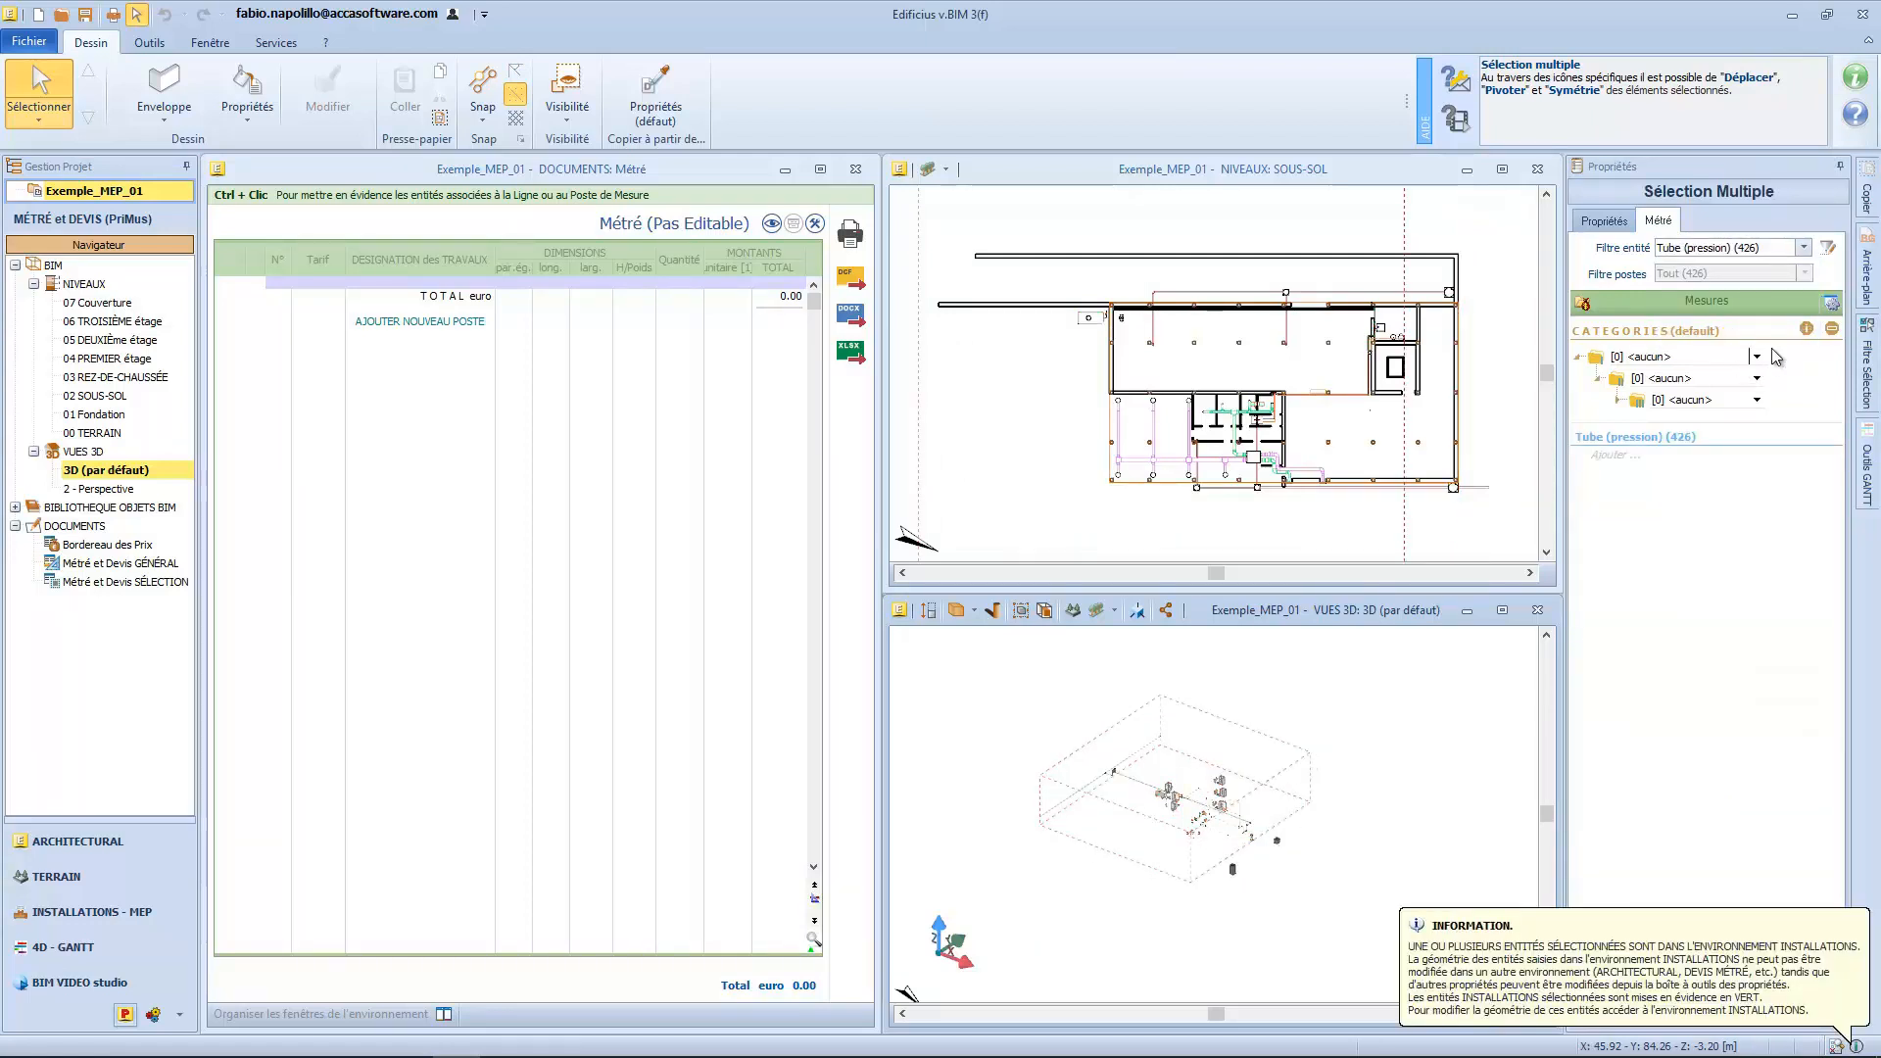
Step: Set Tube (pression) as the entity of the first criterion in the selection filter
{"action": "mouse_move", "coordinate": [1871, 366]}
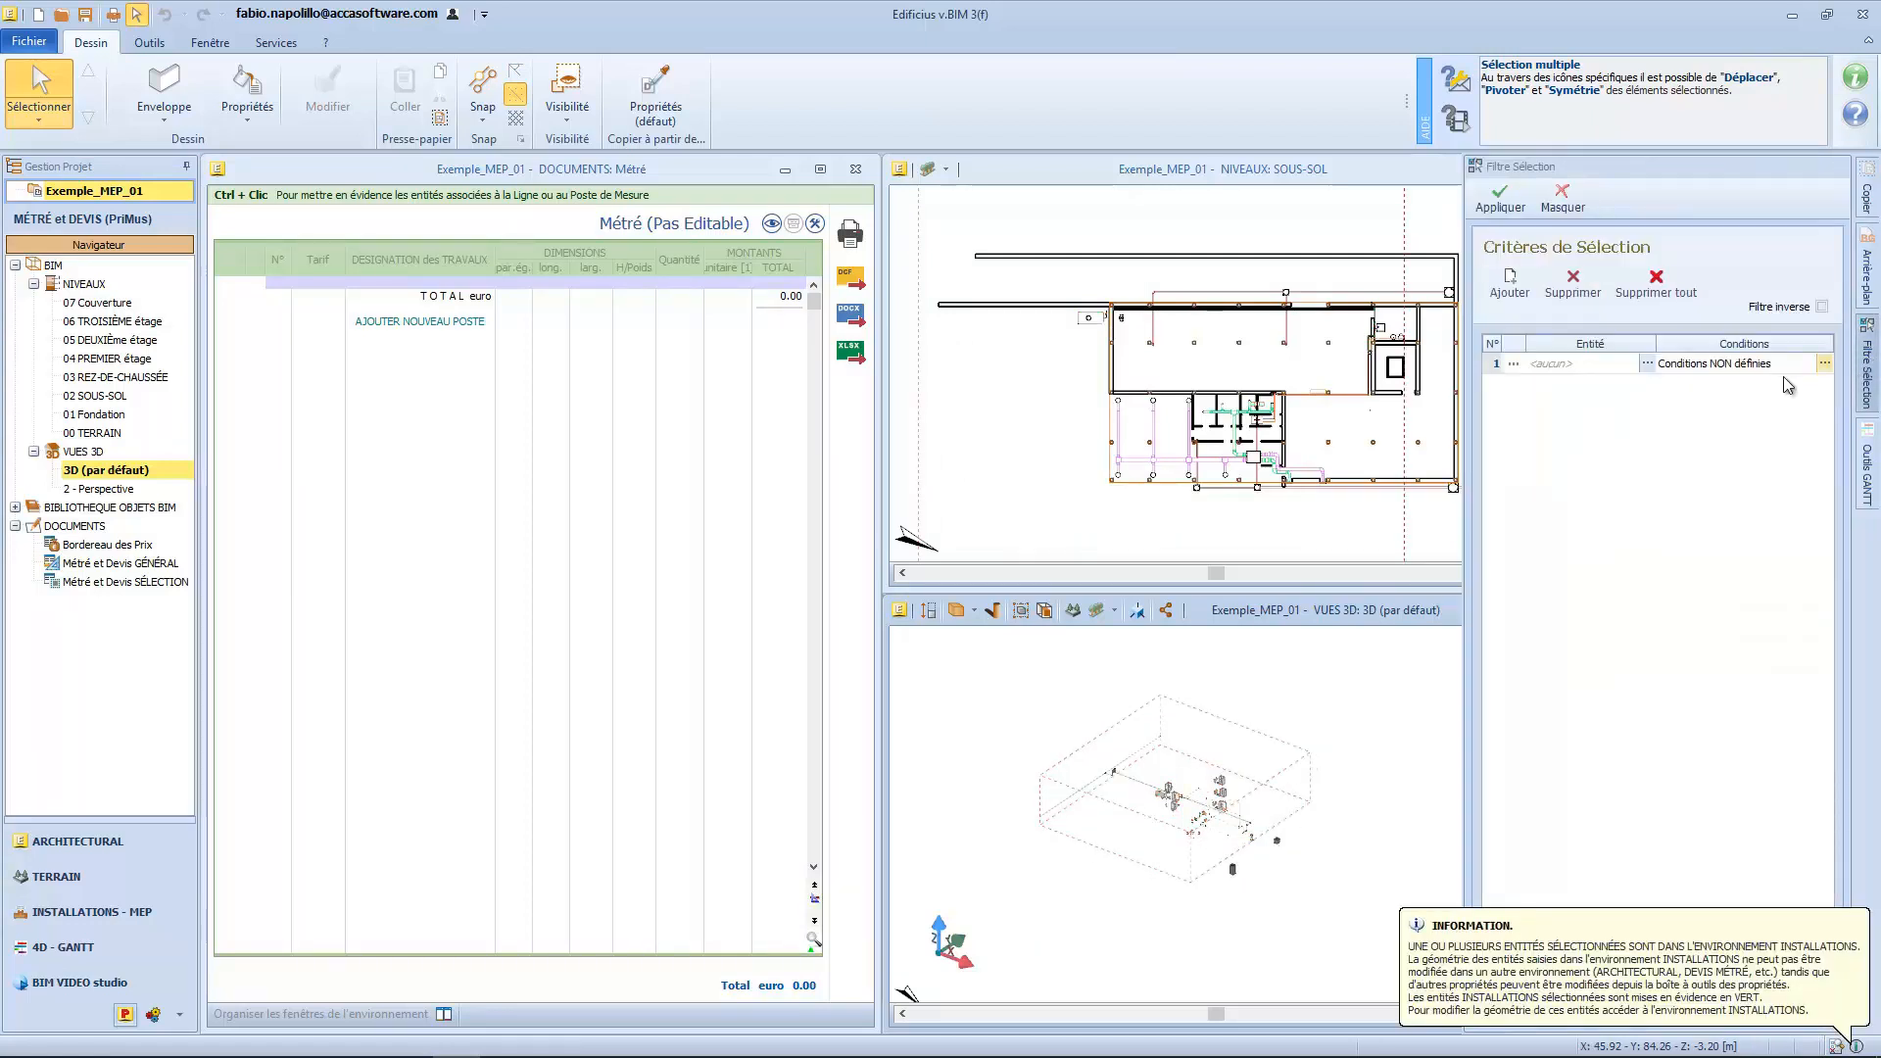
{"action": "left_click", "coordinate": [1647, 363]}
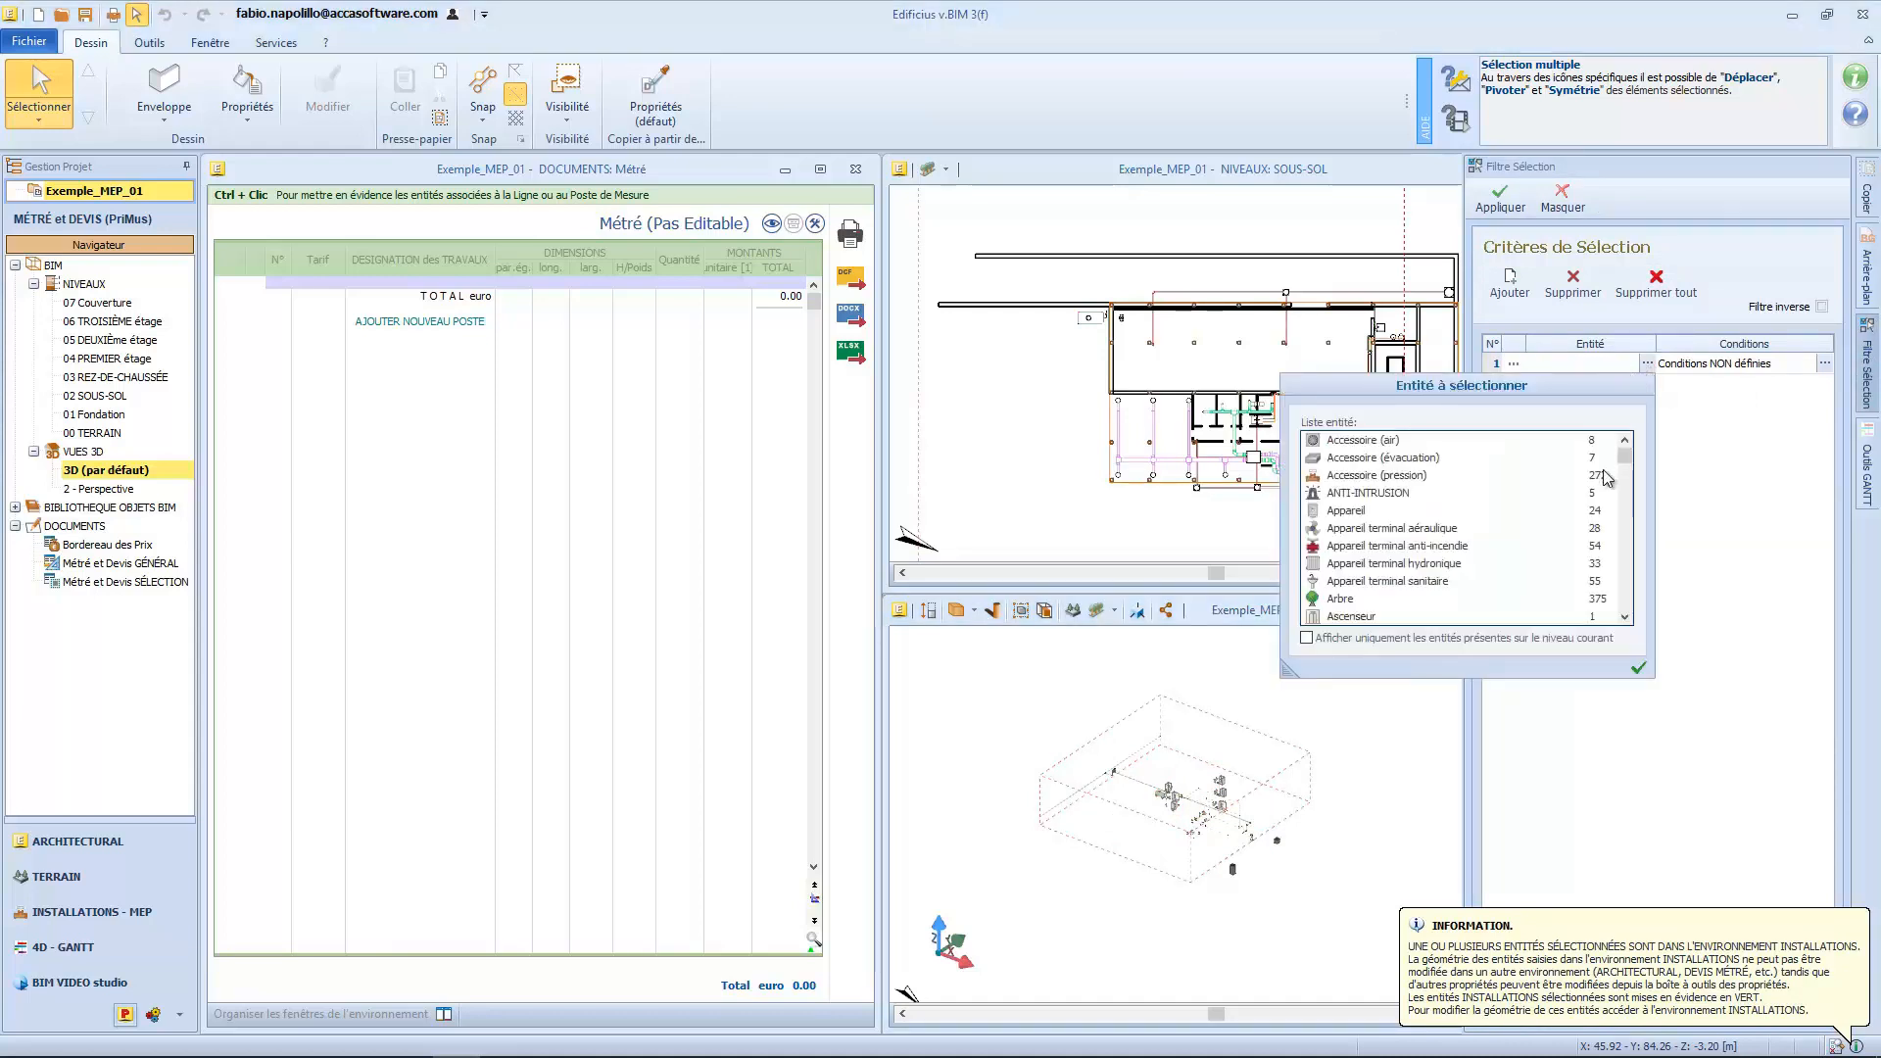
{"action": "left_click_drag", "start_coordinate": [1624, 457], "coordinate": [1626, 507]}
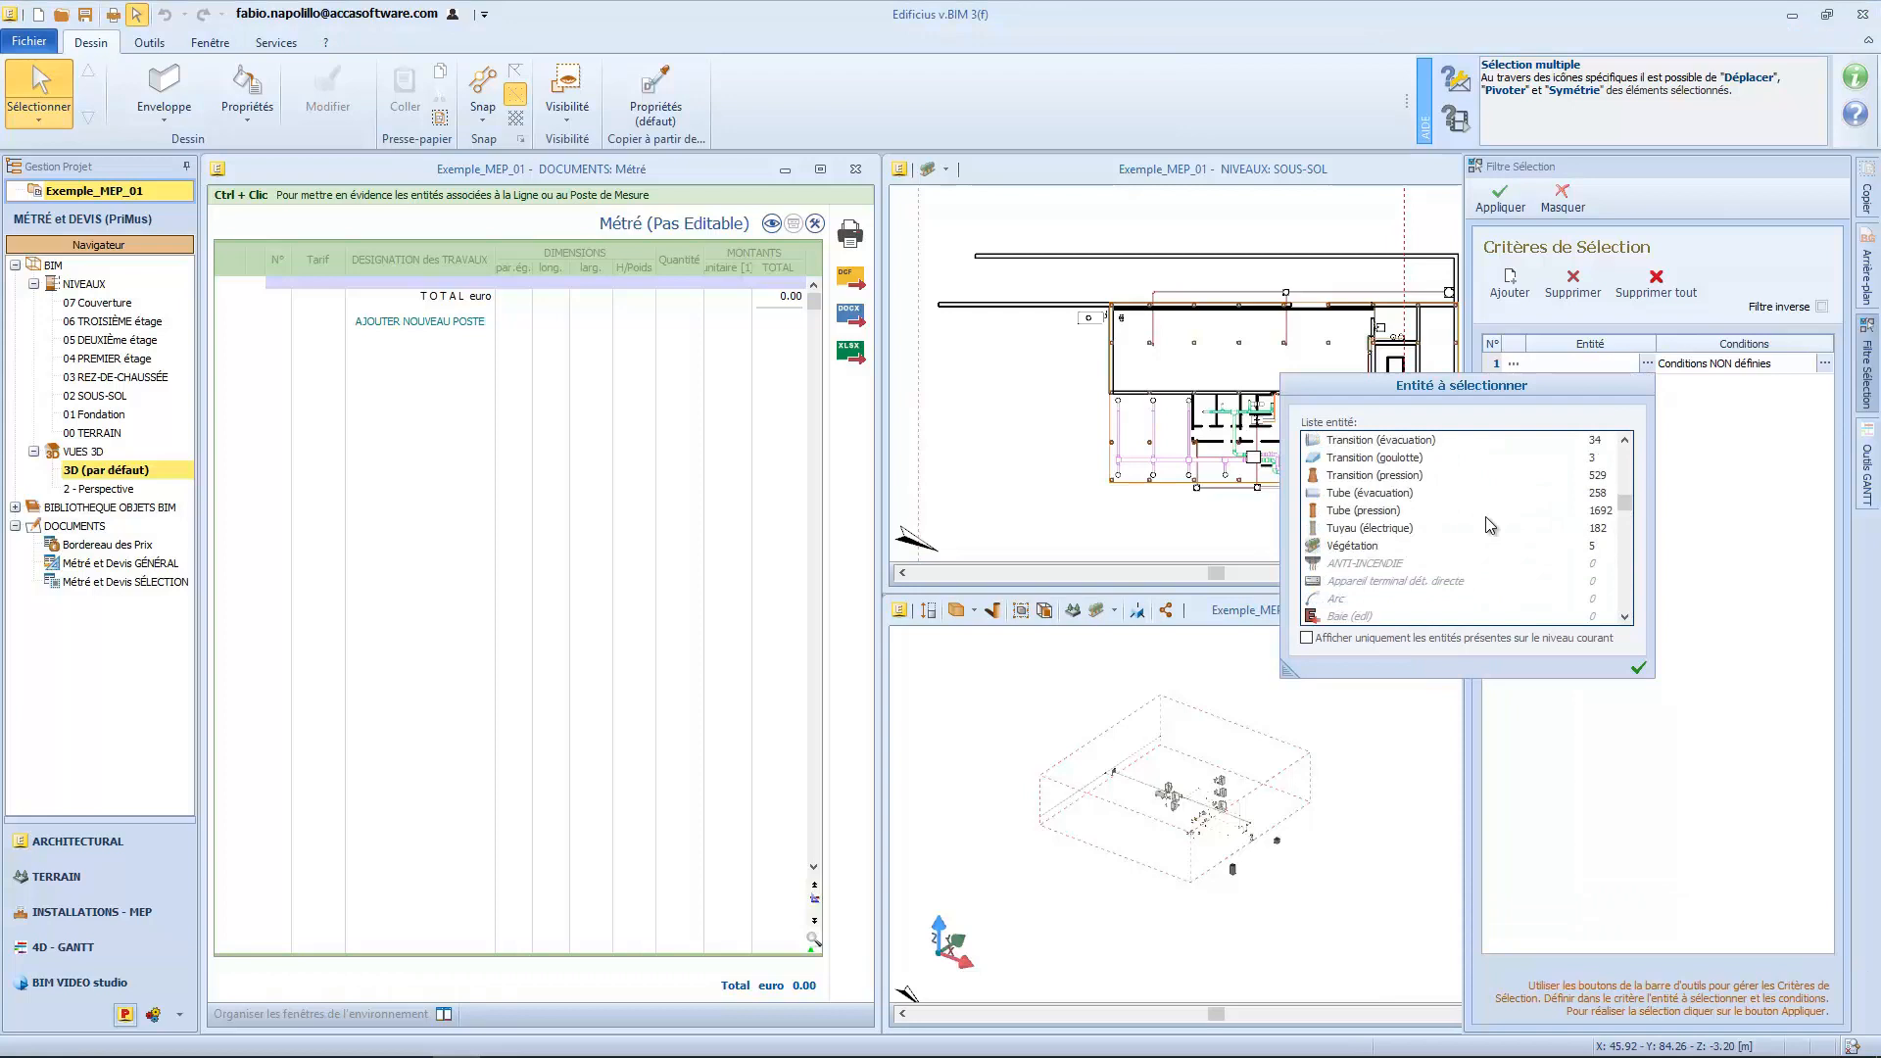
{"action": "double_click", "coordinate": [1358, 511]}
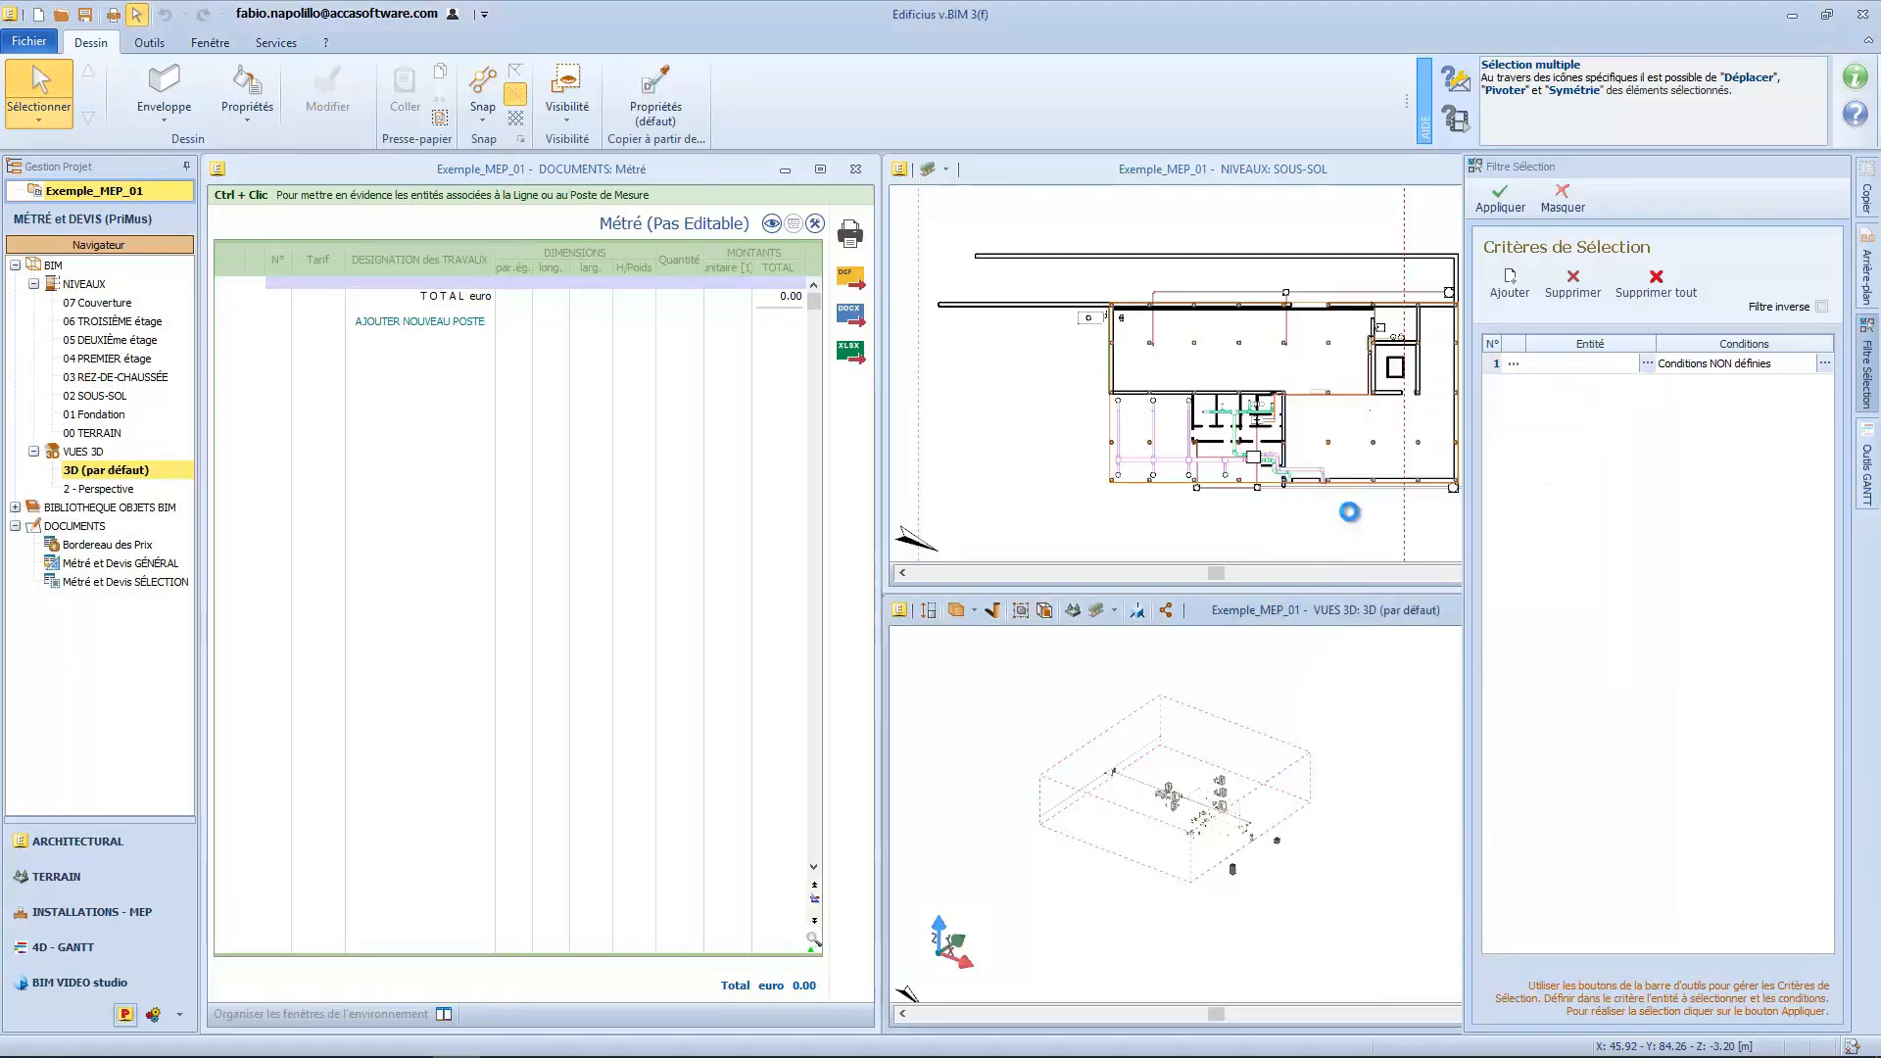
Step: Add a condition to the Tube (pression) criterion requiring Matériau = Multicouches
{"action": "left_click", "coordinate": [1824, 364]}
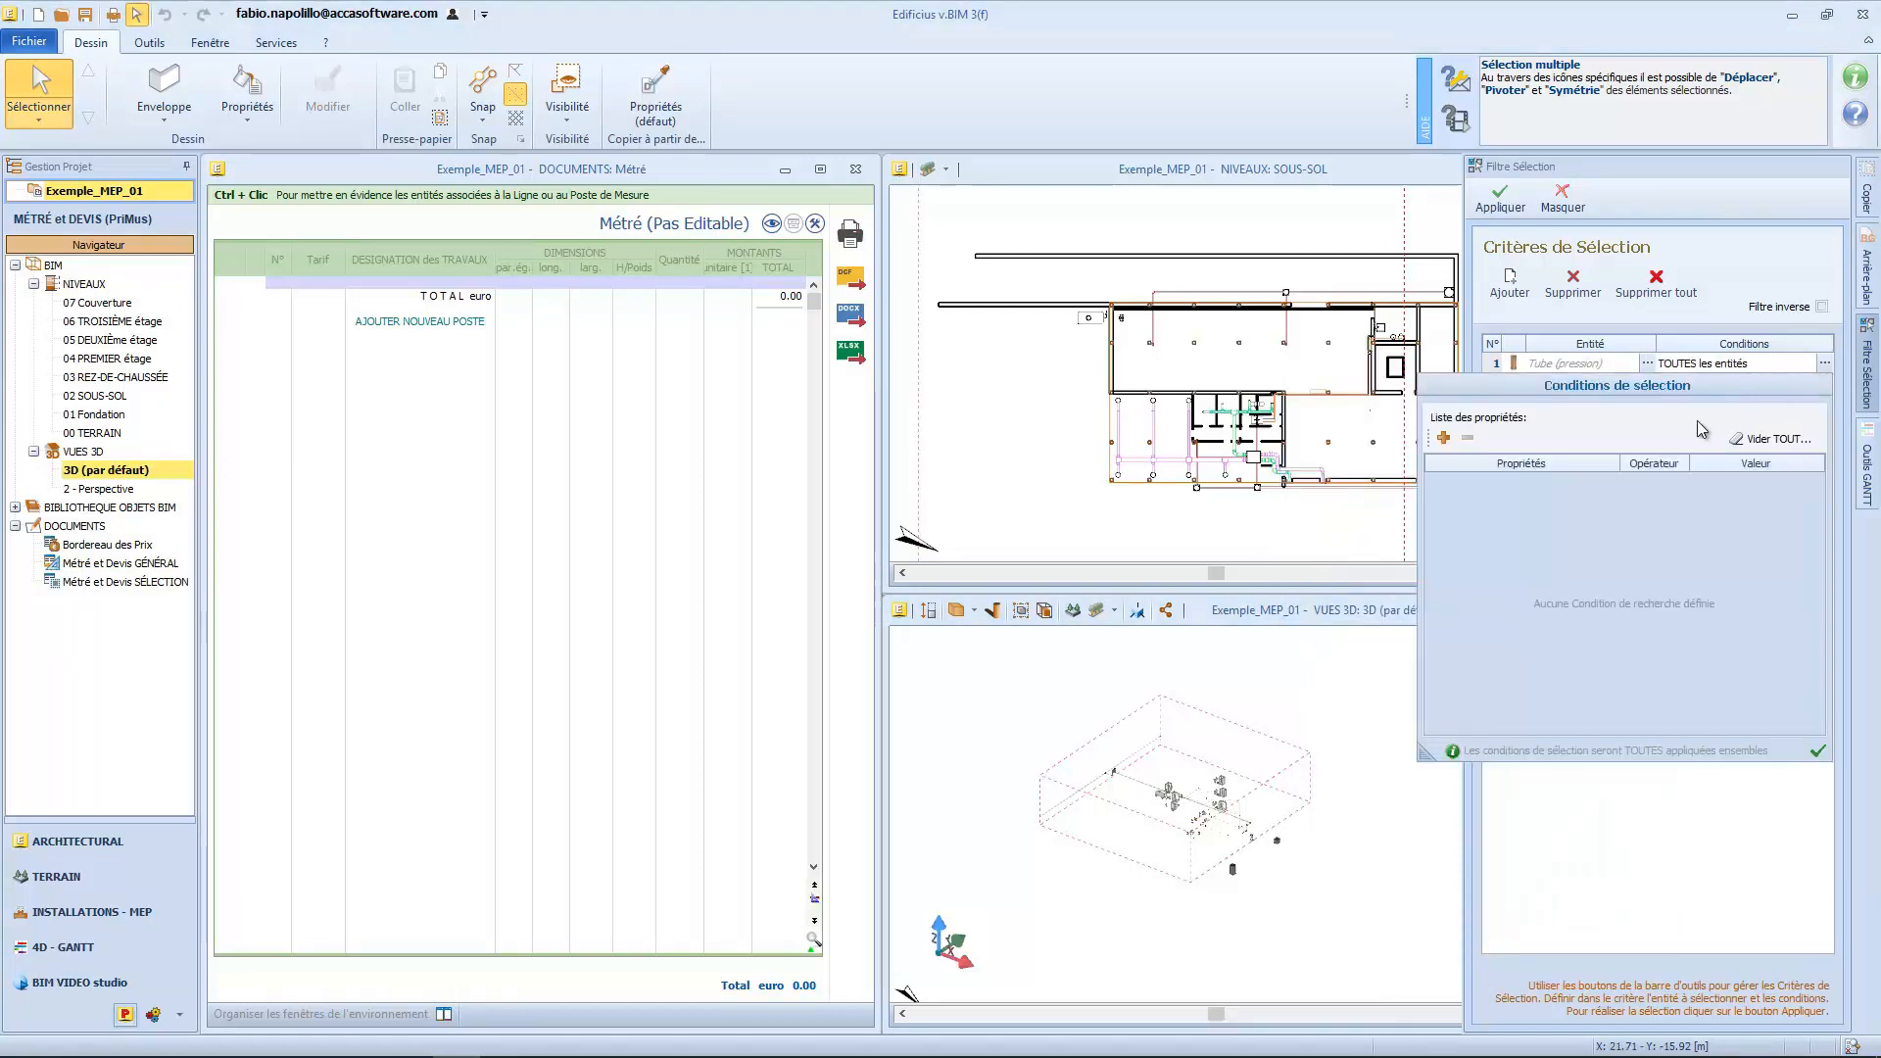
{"action": "left_click", "coordinate": [1444, 438]}
{"action": "left_click", "coordinate": [1468, 479]}
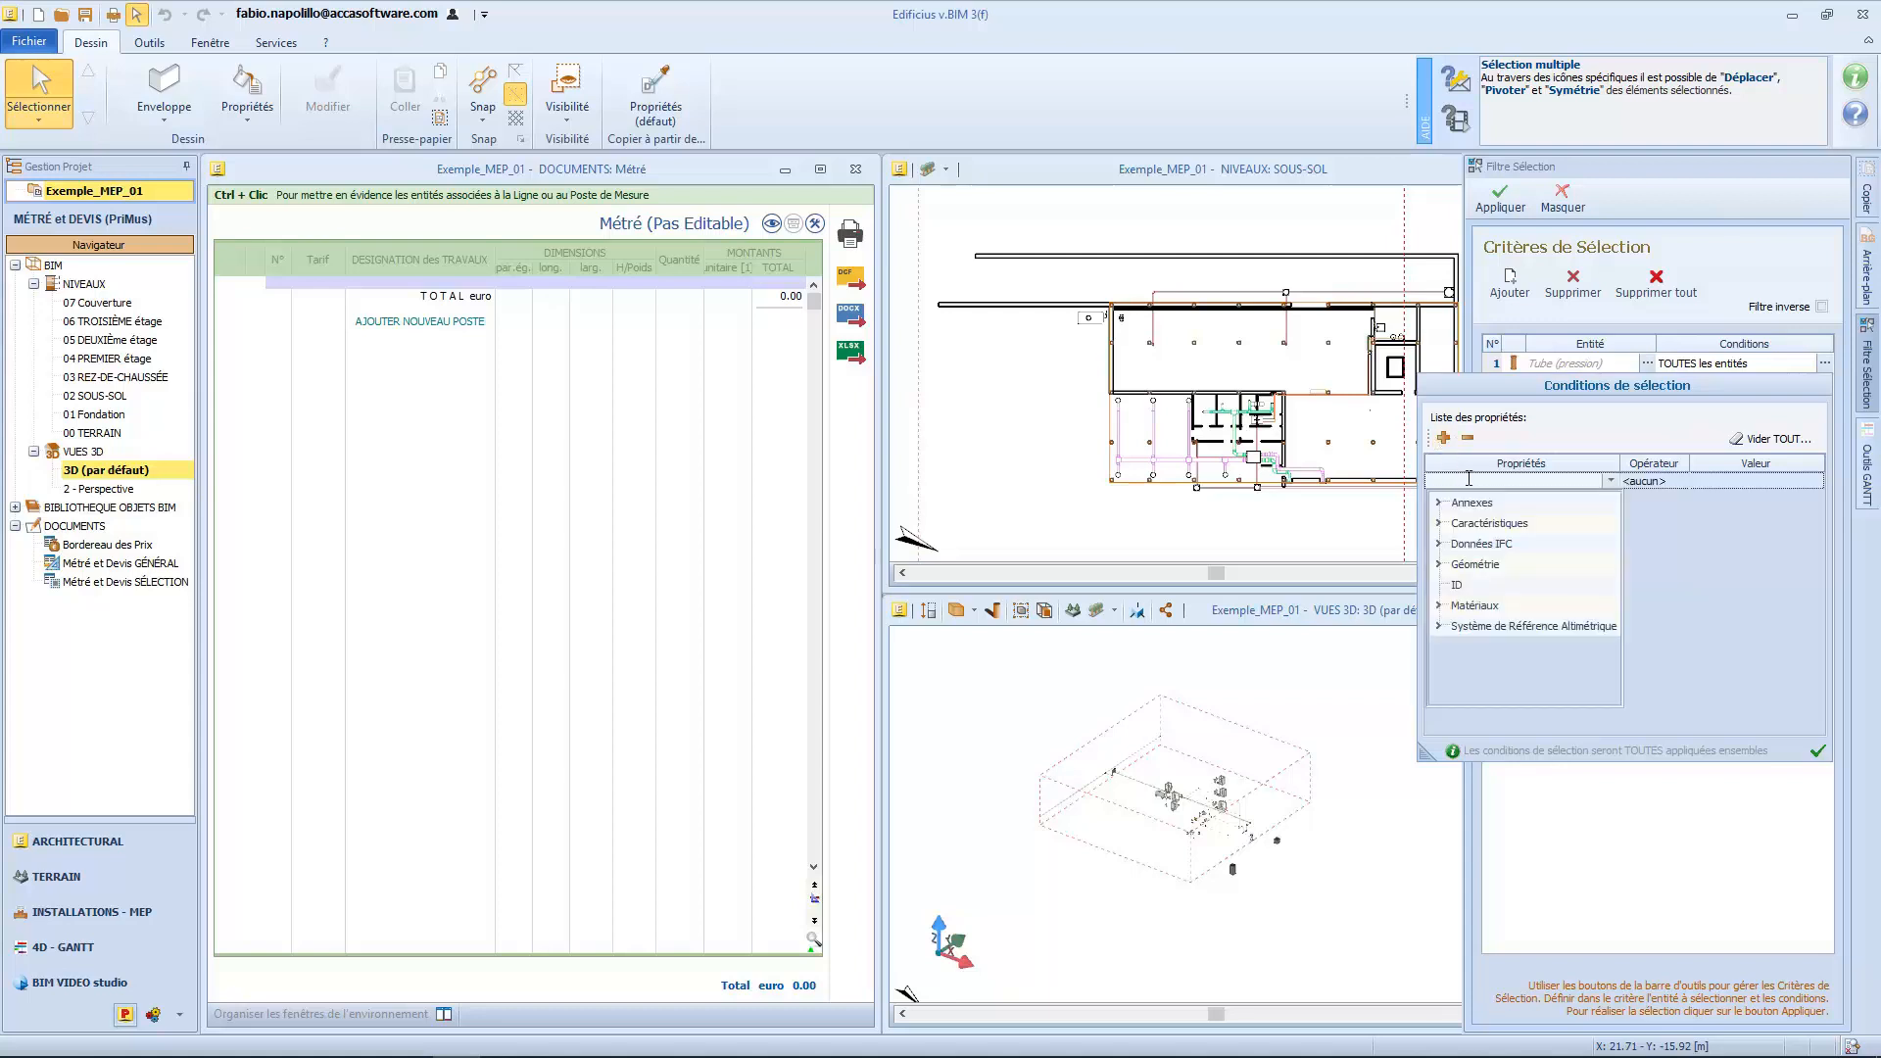
{"action": "left_click", "coordinate": [1438, 524]}
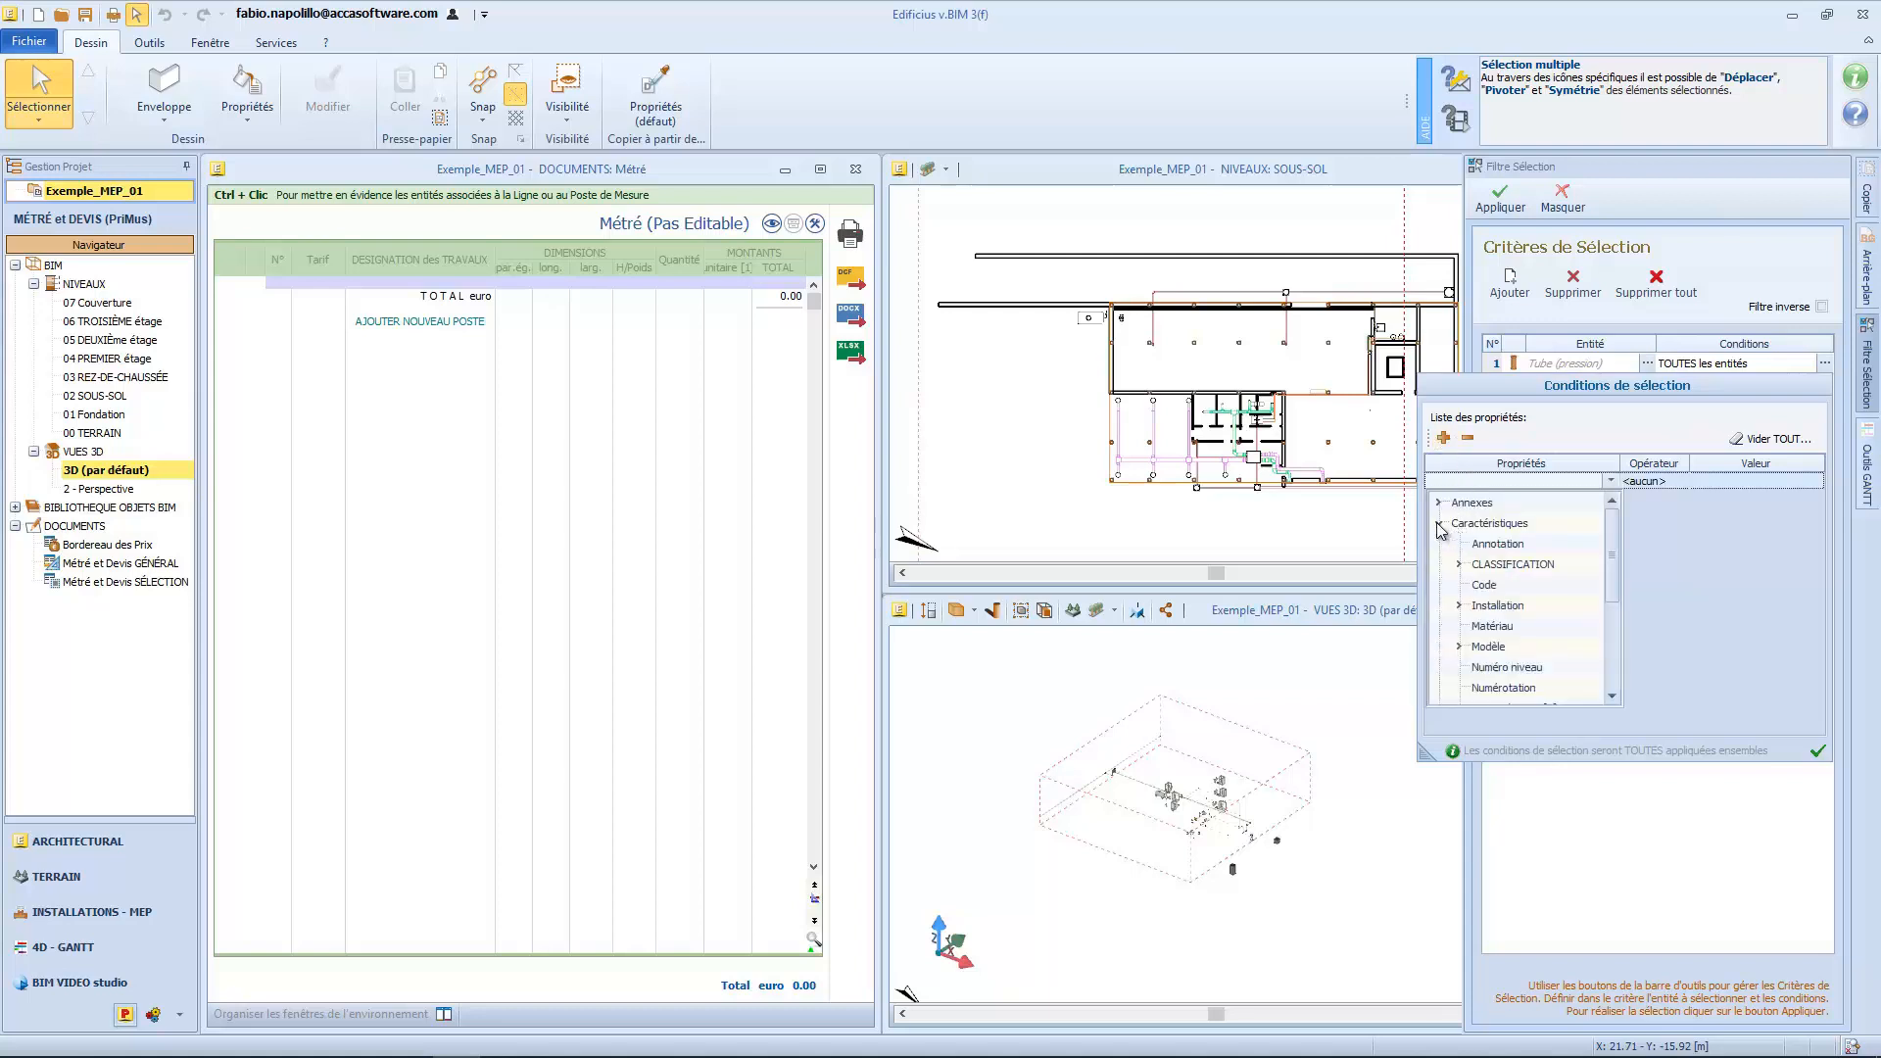
{"action": "left_click", "coordinate": [1481, 626]}
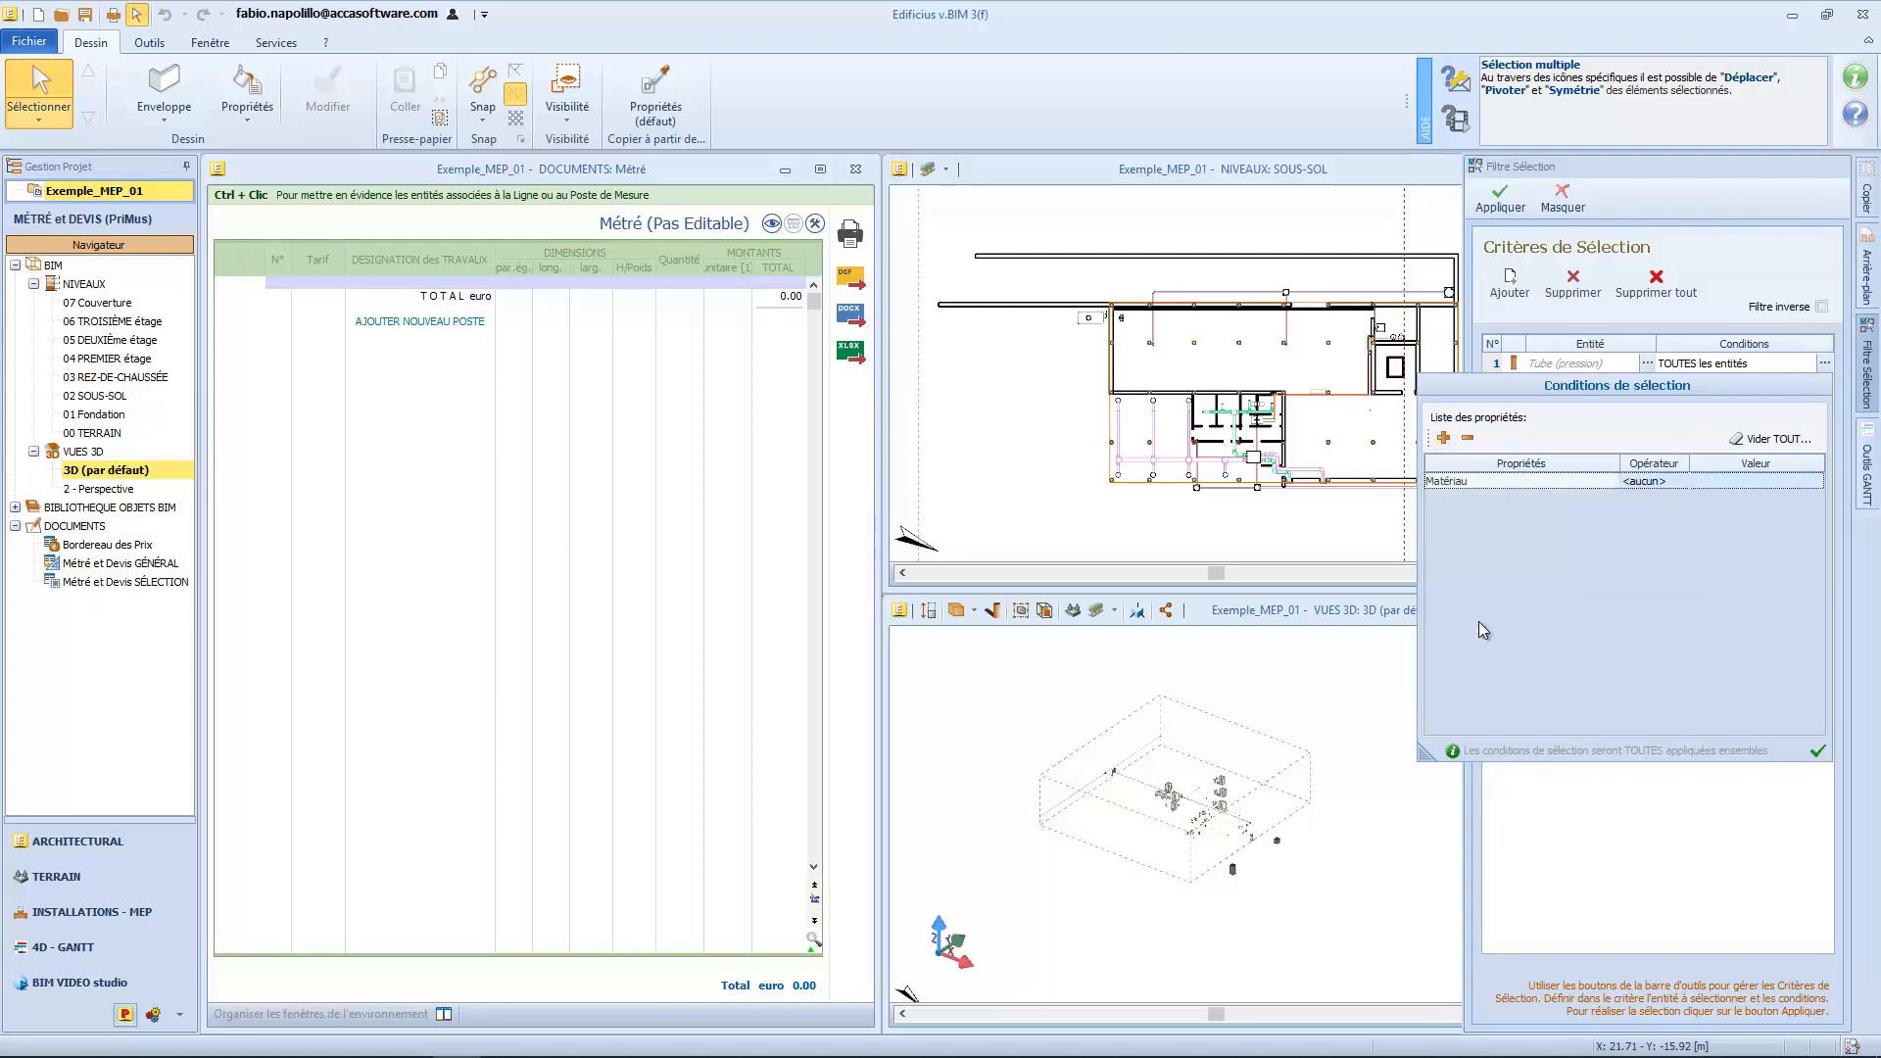
{"action": "left_click", "coordinate": [1656, 482]}
{"action": "left_click", "coordinate": [1676, 481]}
{"action": "left_click", "coordinate": [1656, 506]}
{"action": "left_click", "coordinate": [1716, 483]}
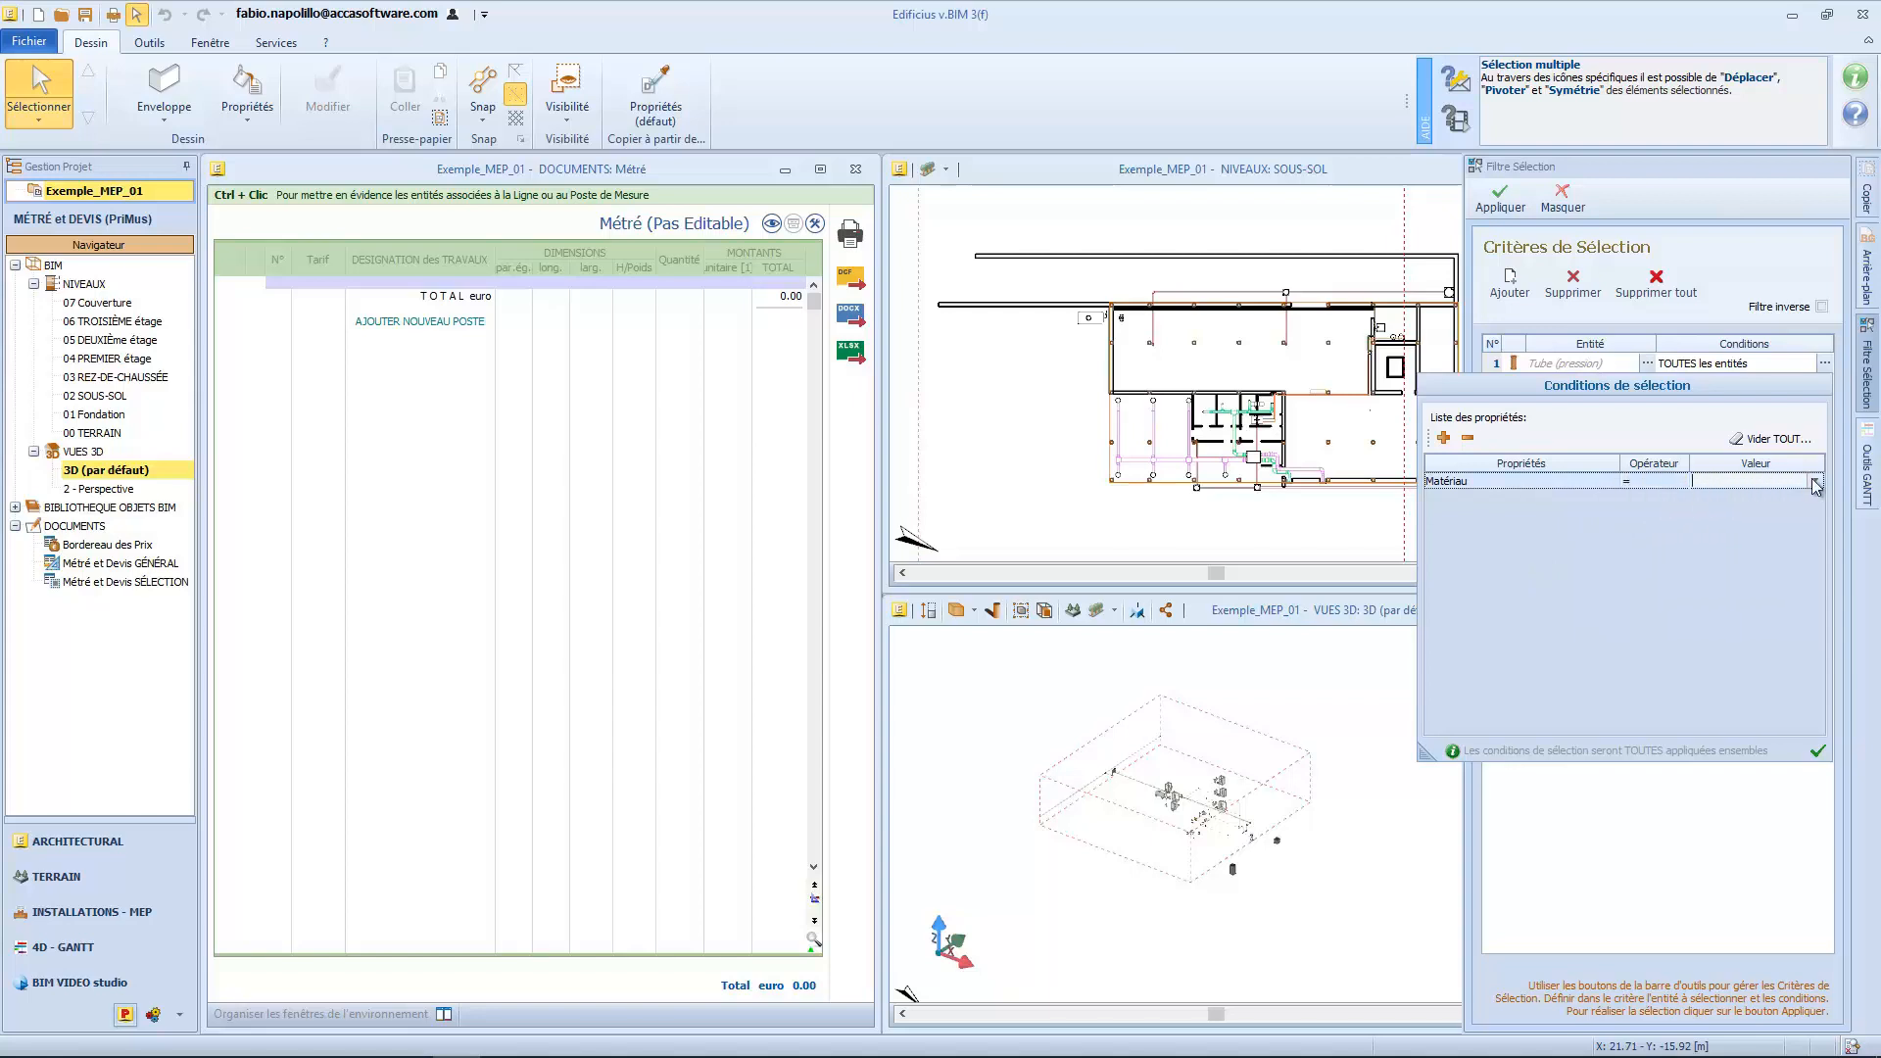
{"action": "left_click", "coordinate": [1815, 484]}
{"action": "left_click", "coordinate": [1743, 529]}
Step: Add a second selection condition requiring the profile's diamètre extérieur = 20.00
{"action": "left_click", "coordinate": [1443, 438]}
{"action": "left_click", "coordinate": [1456, 497]}
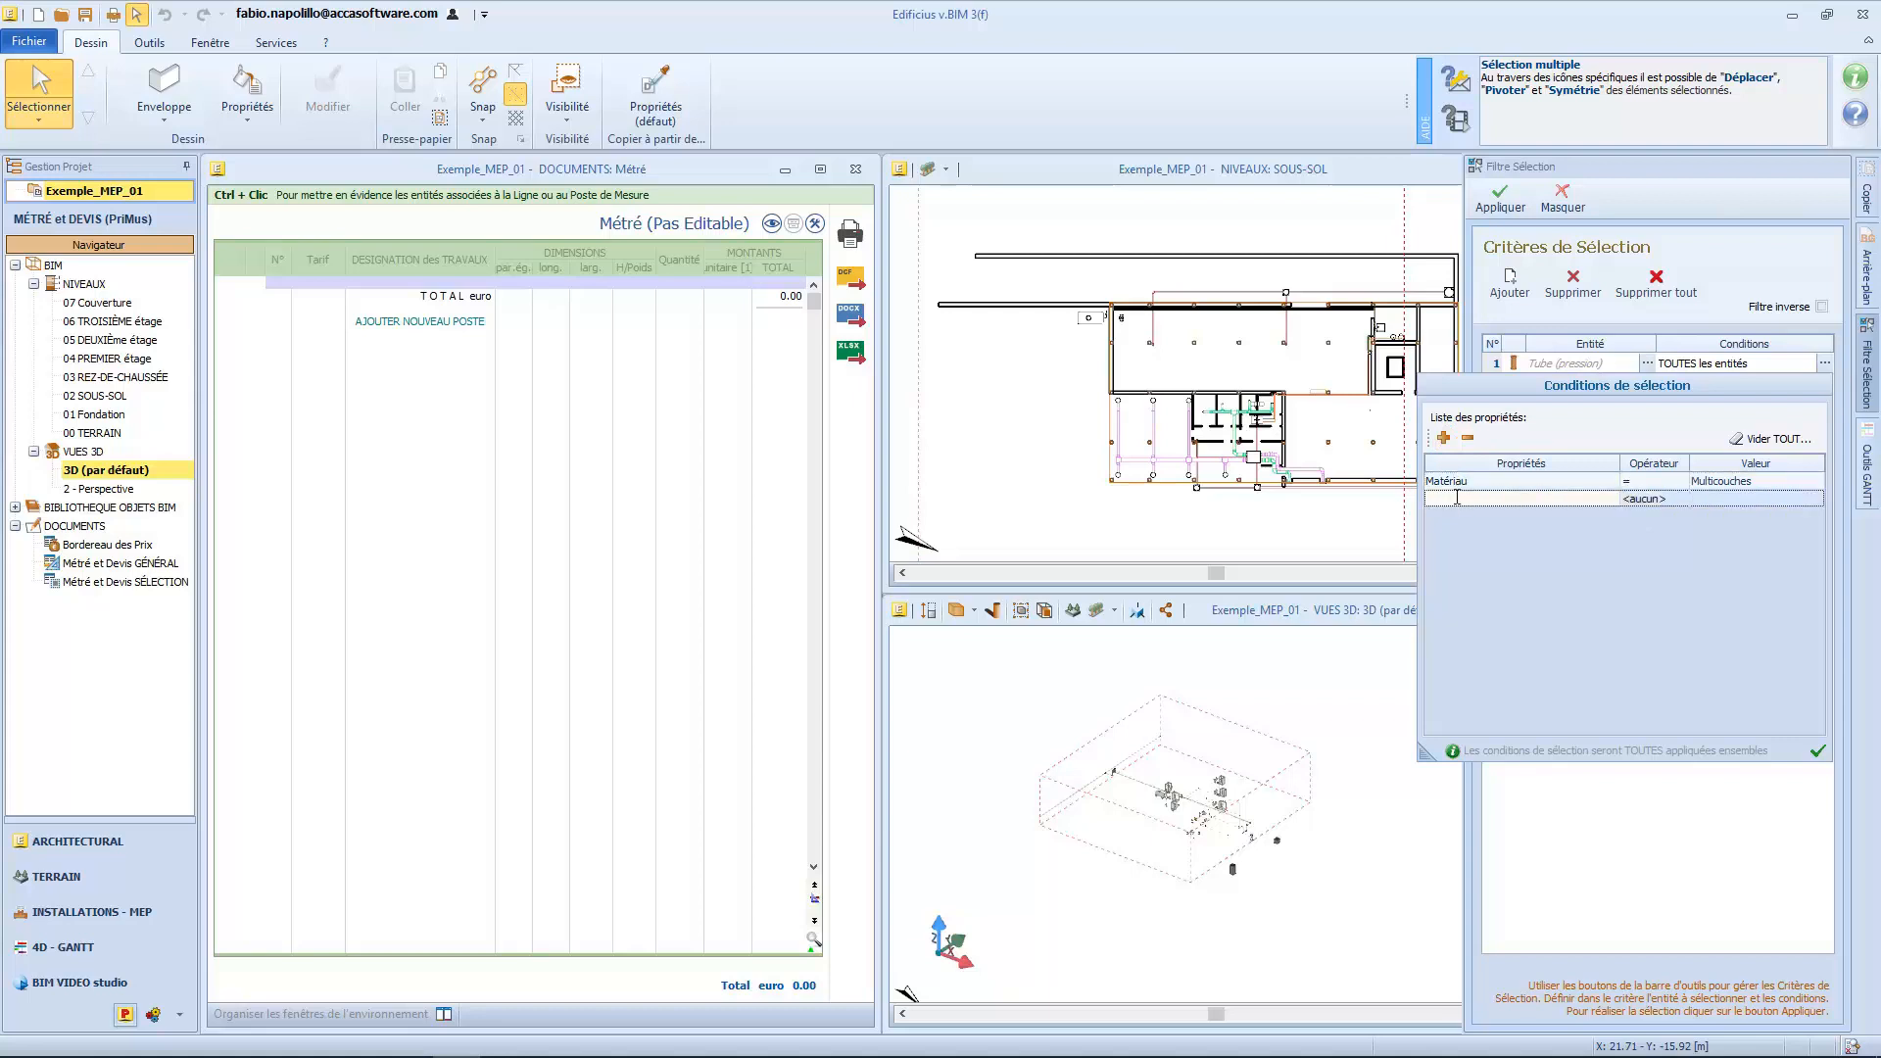
{"action": "left_click", "coordinate": [1457, 497]}
{"action": "left_click_drag", "start_coordinate": [1607, 575], "coordinate": [1615, 647]}
{"action": "left_click", "coordinate": [1439, 666]}
{"action": "left_click", "coordinate": [1460, 665]}
{"action": "left_click", "coordinate": [1516, 686]}
{"action": "left_click", "coordinate": [1679, 500]}
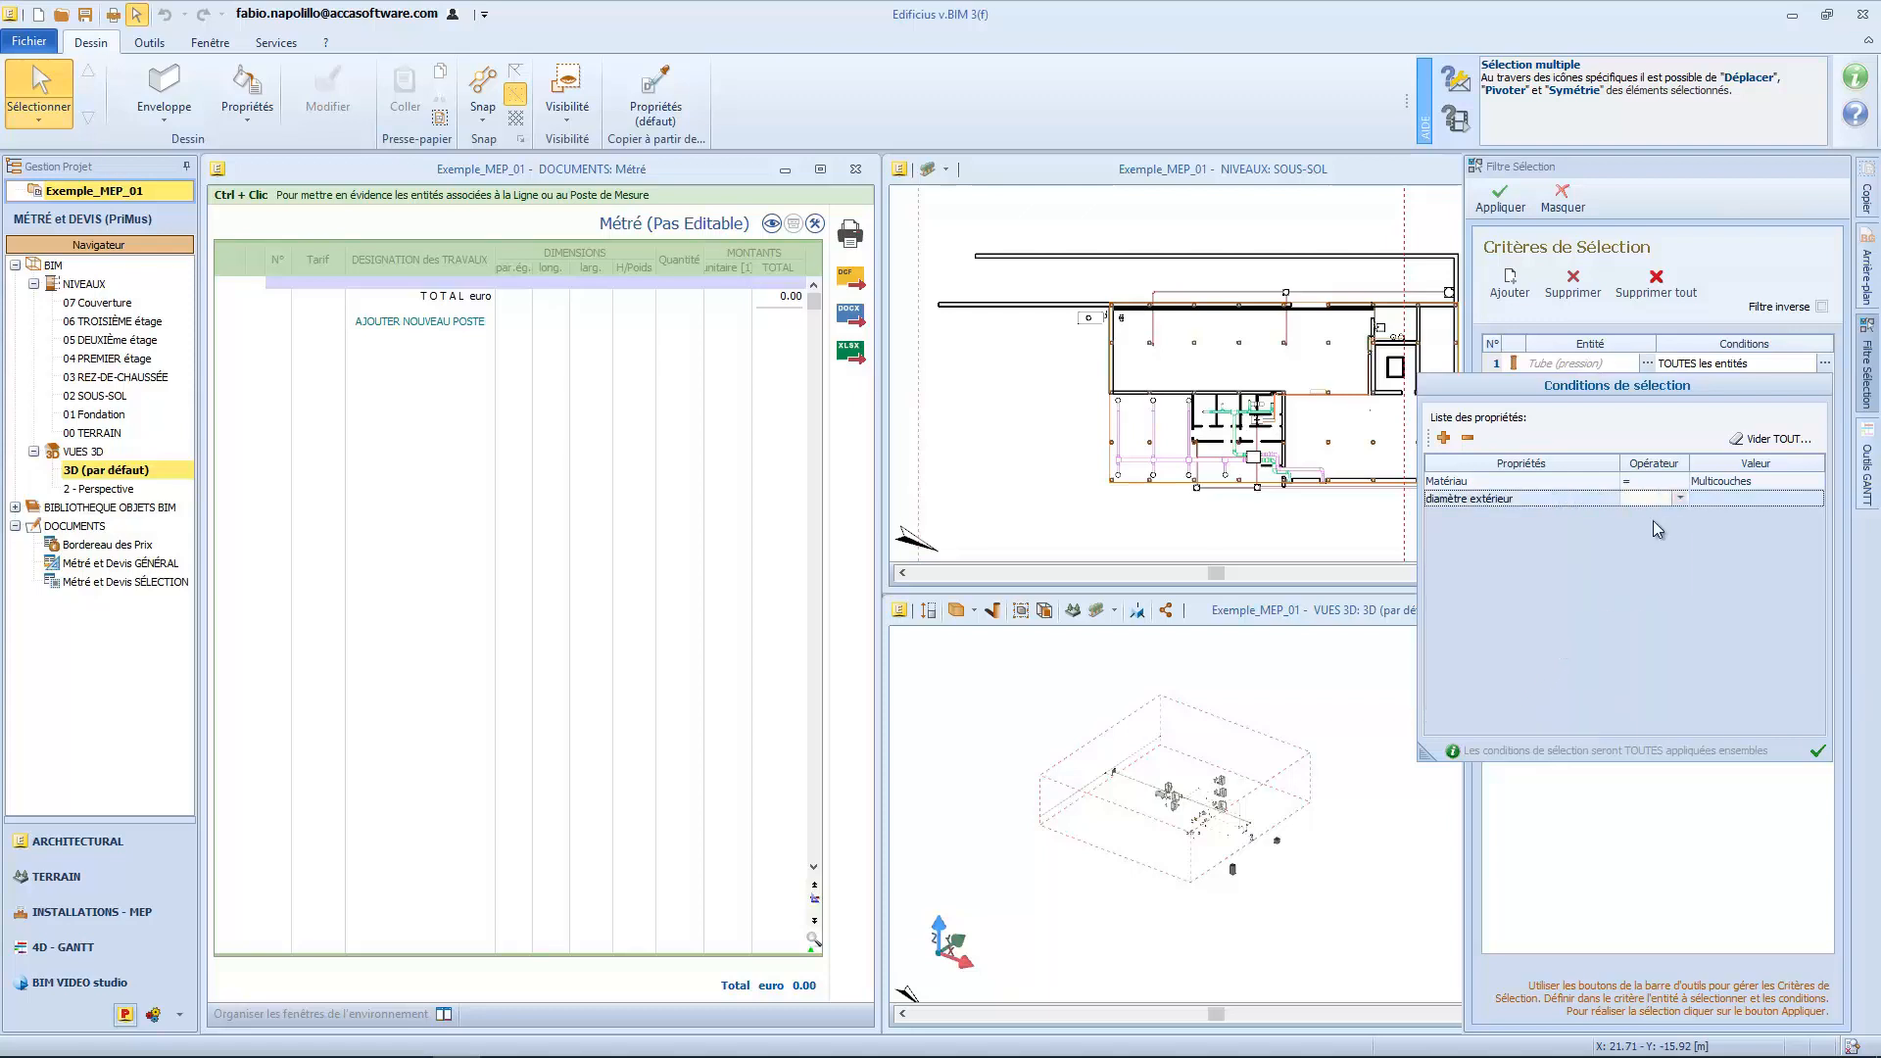
{"action": "left_click", "coordinate": [1653, 525]}
{"action": "left_click", "coordinate": [1814, 498]}
{"action": "left_click", "coordinate": [1750, 539]}
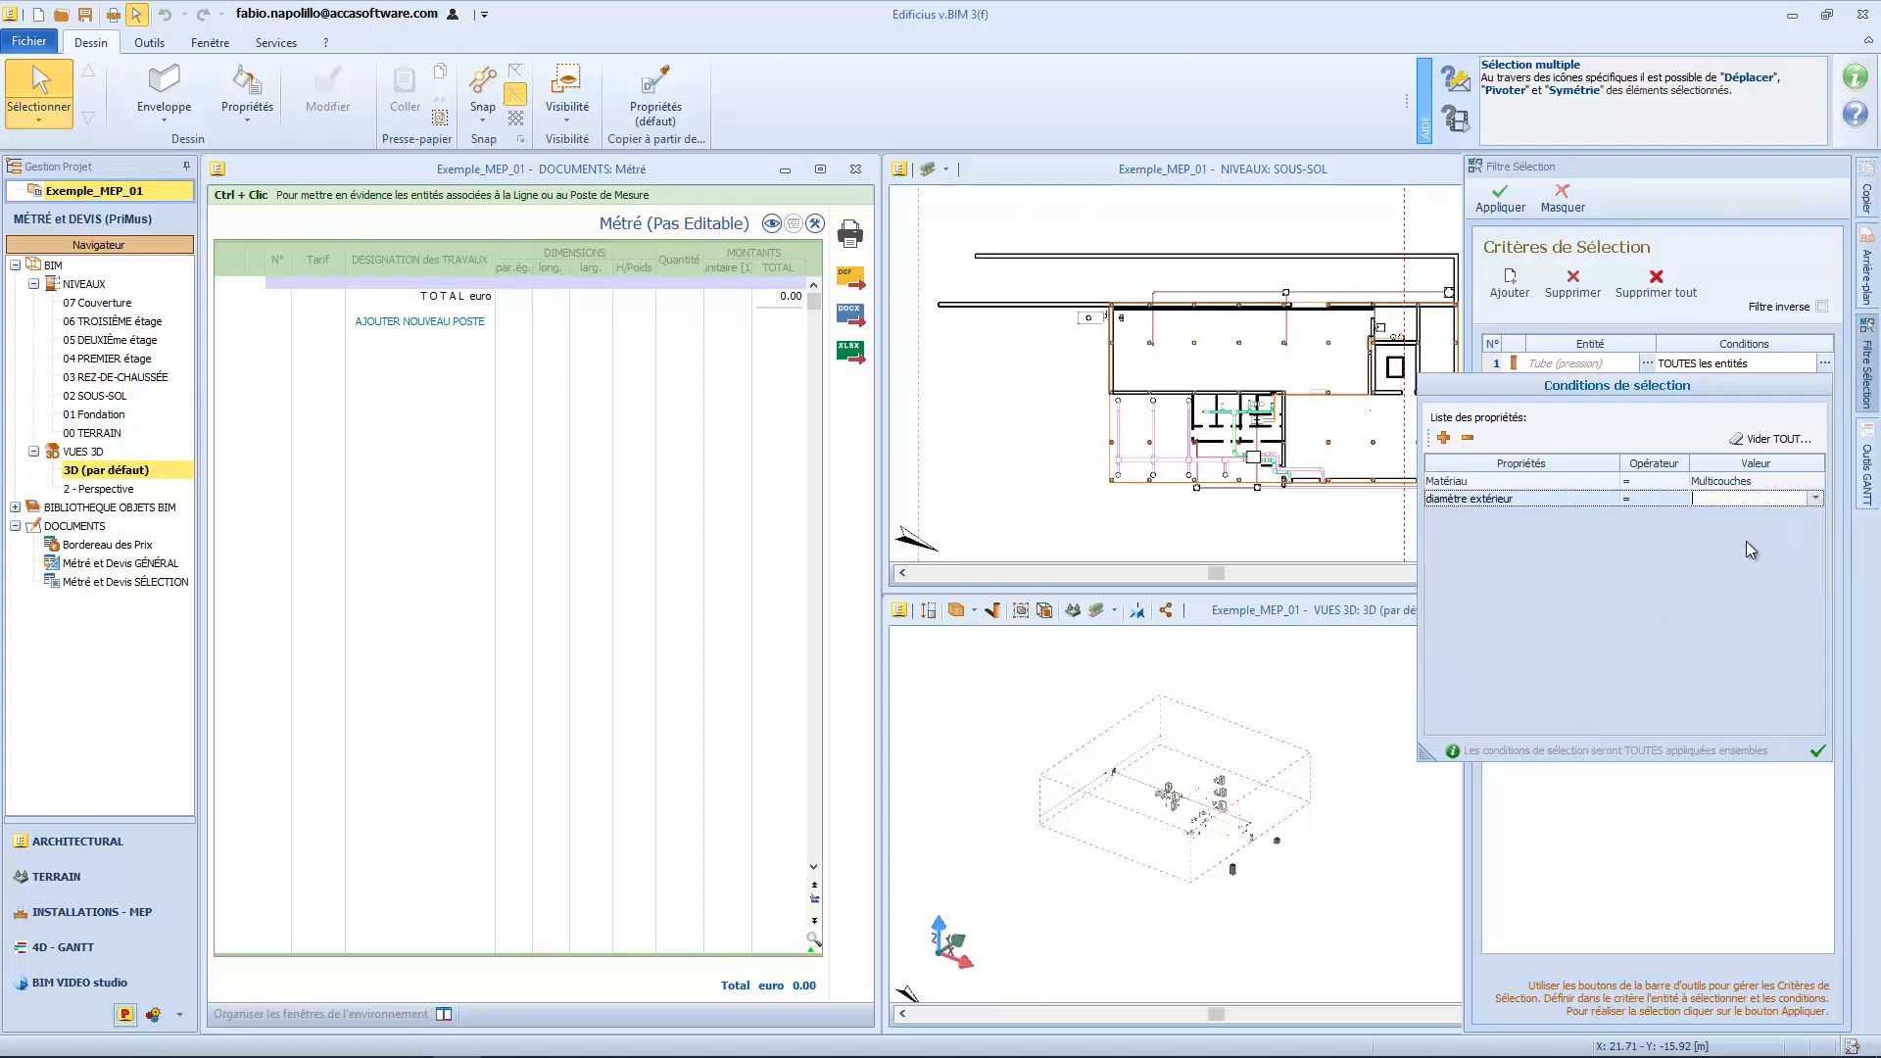
Step: Add a third condition, Installation = Adduction Froide - SANITAIRE (eau froide), and apply the selection filter
{"action": "left_click", "coordinate": [1443, 438]}
{"action": "left_click", "coordinate": [1452, 515]}
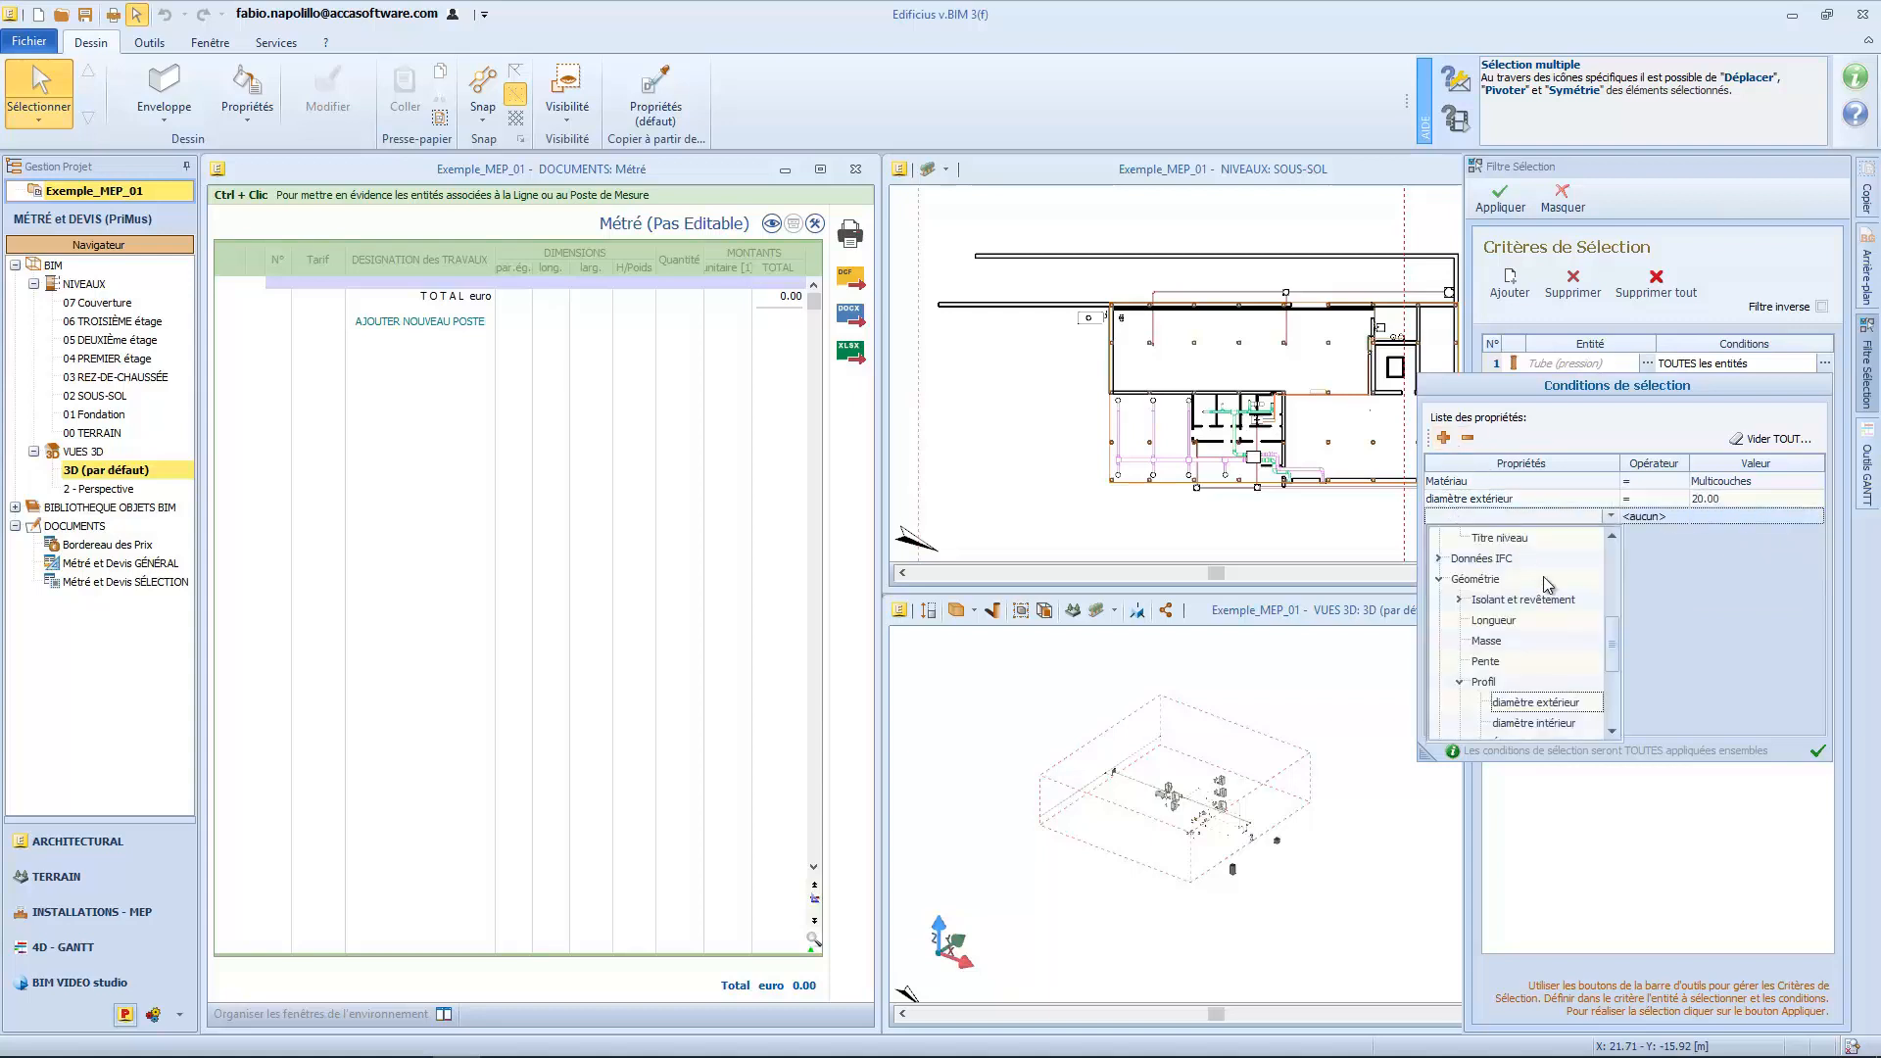
{"action": "left_click_drag", "start_coordinate": [1613, 660], "coordinate": [1618, 566]}
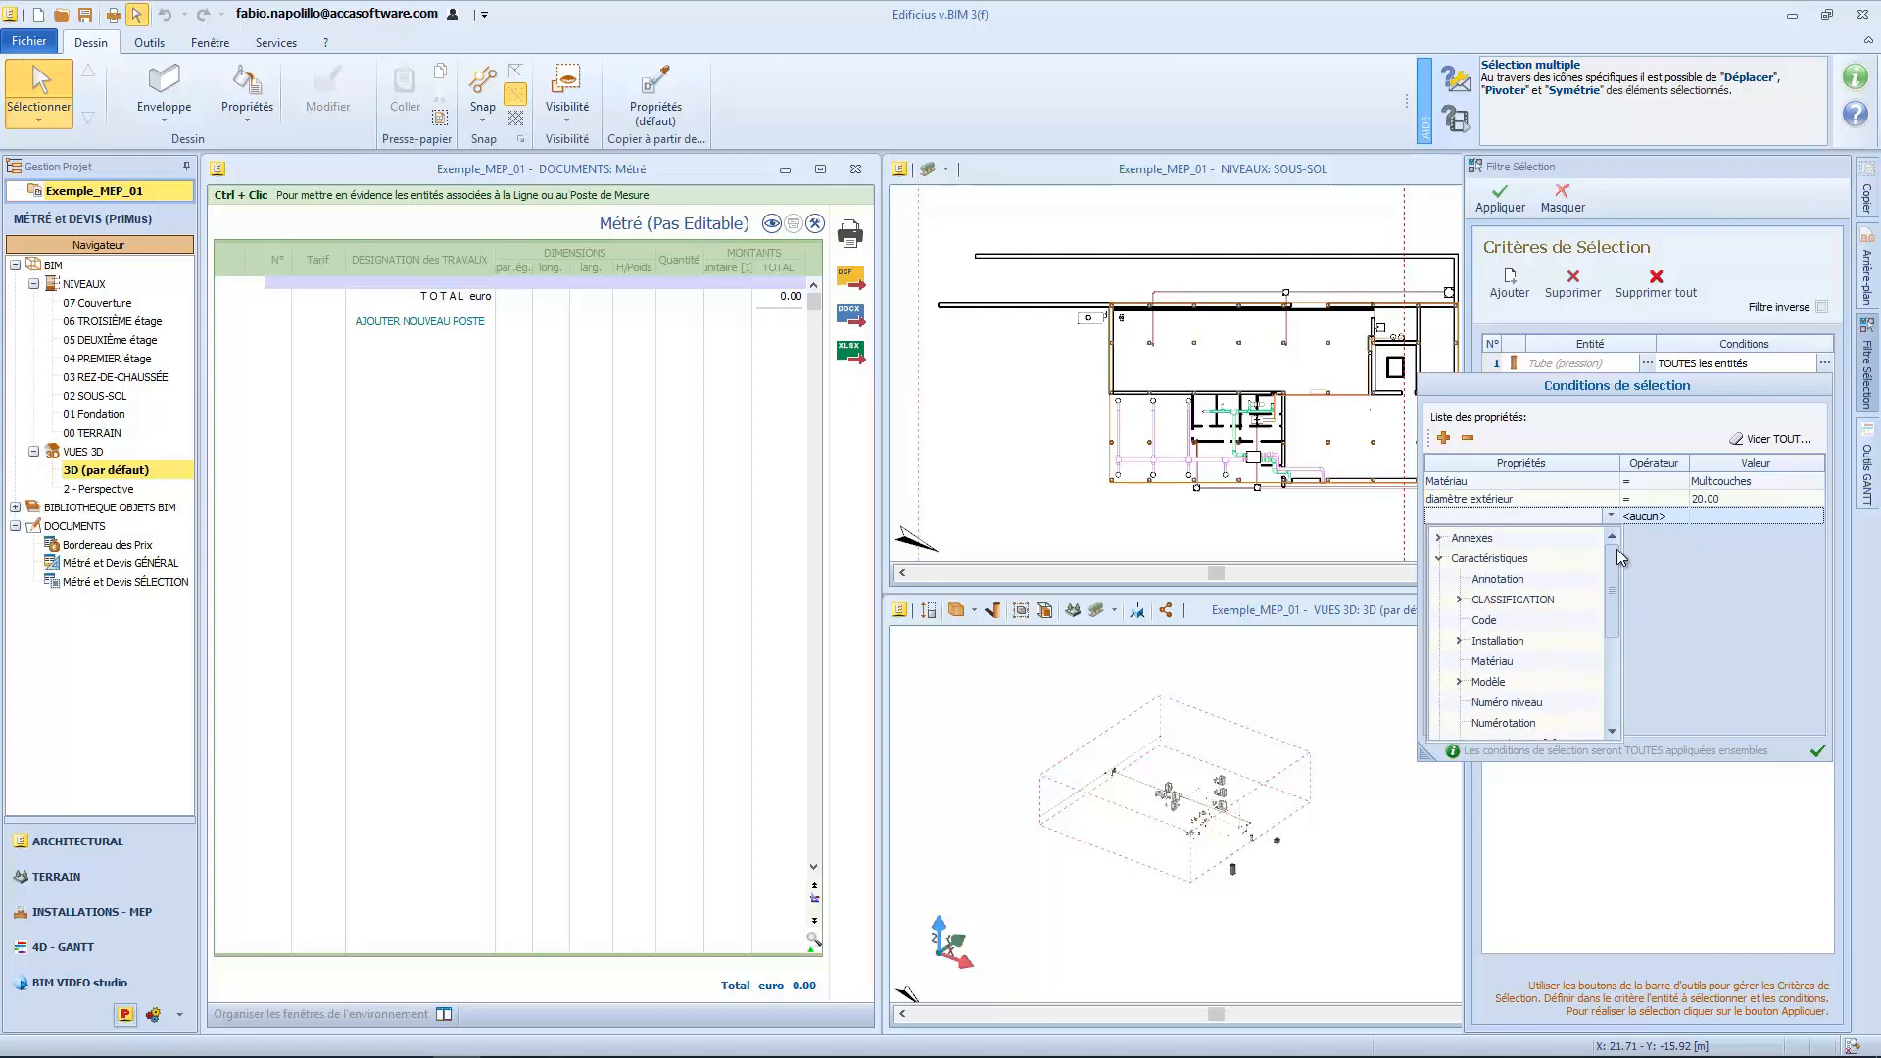
{"action": "left_click", "coordinate": [1460, 642]}
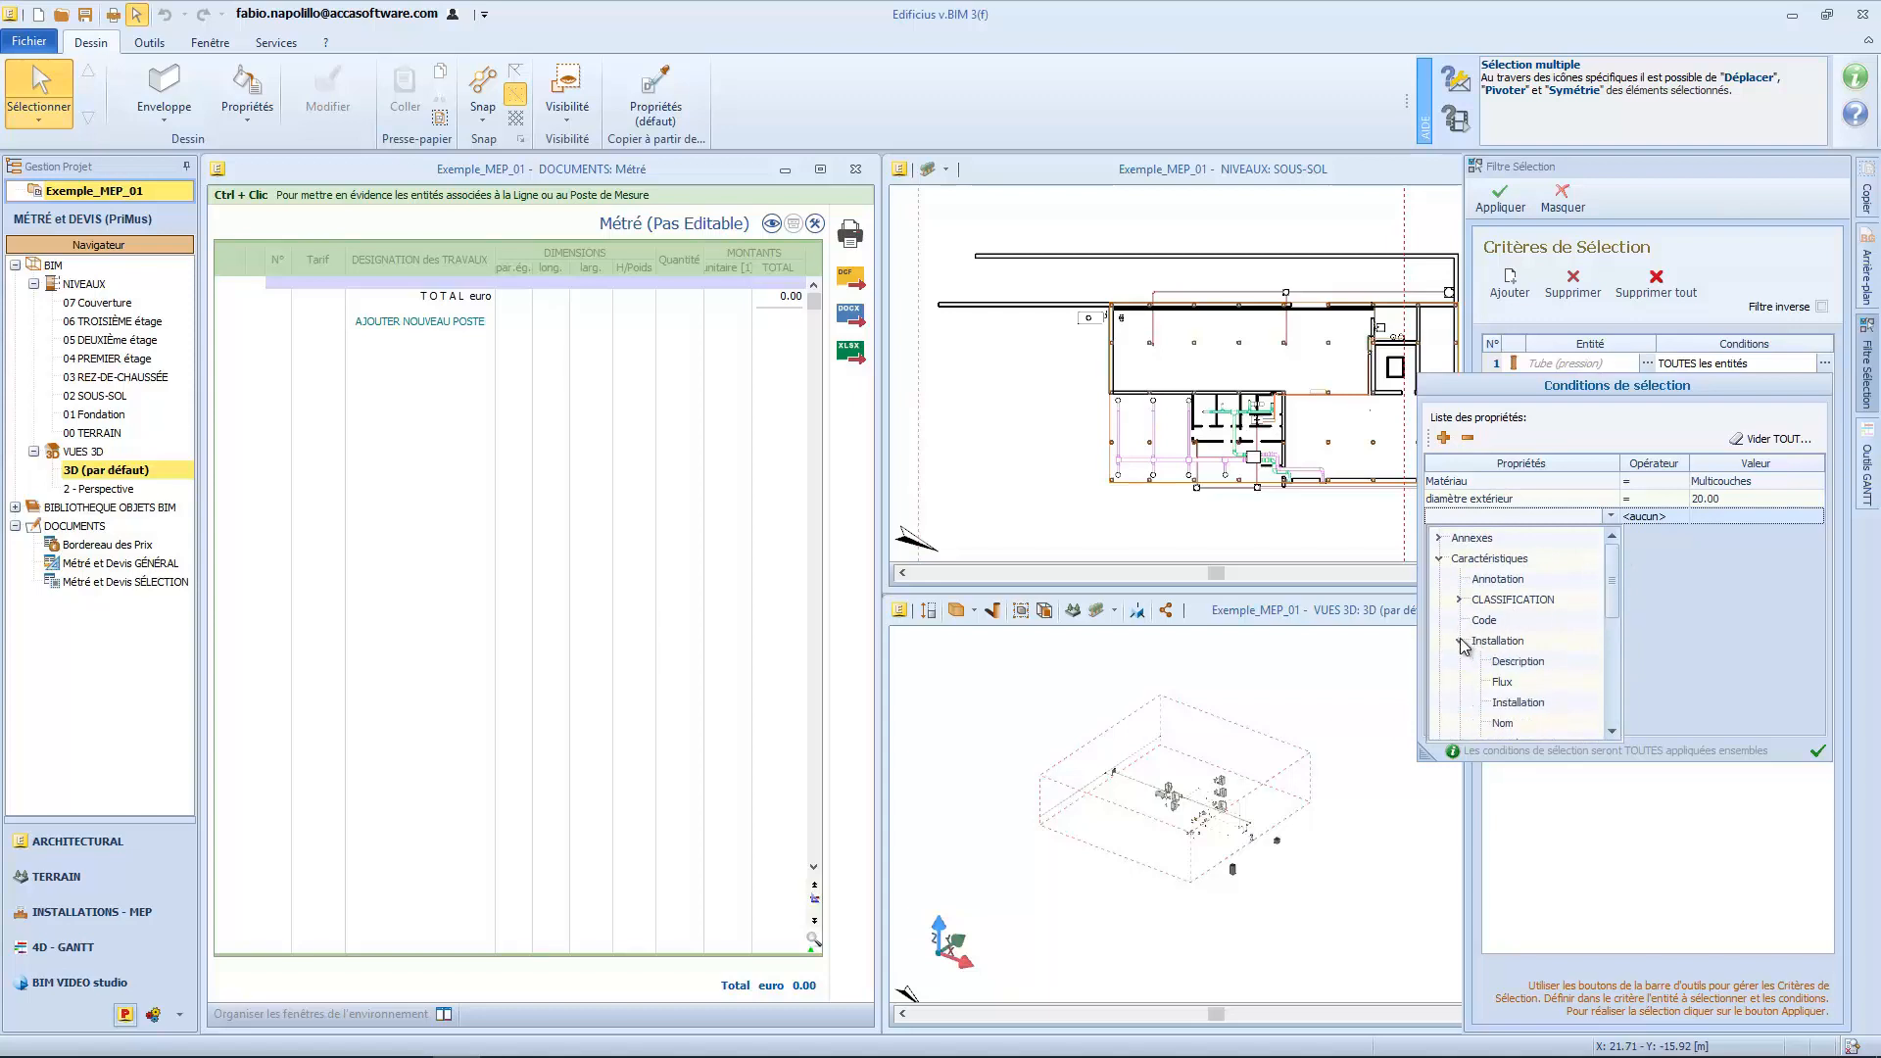
{"action": "left_click", "coordinate": [1516, 703]}
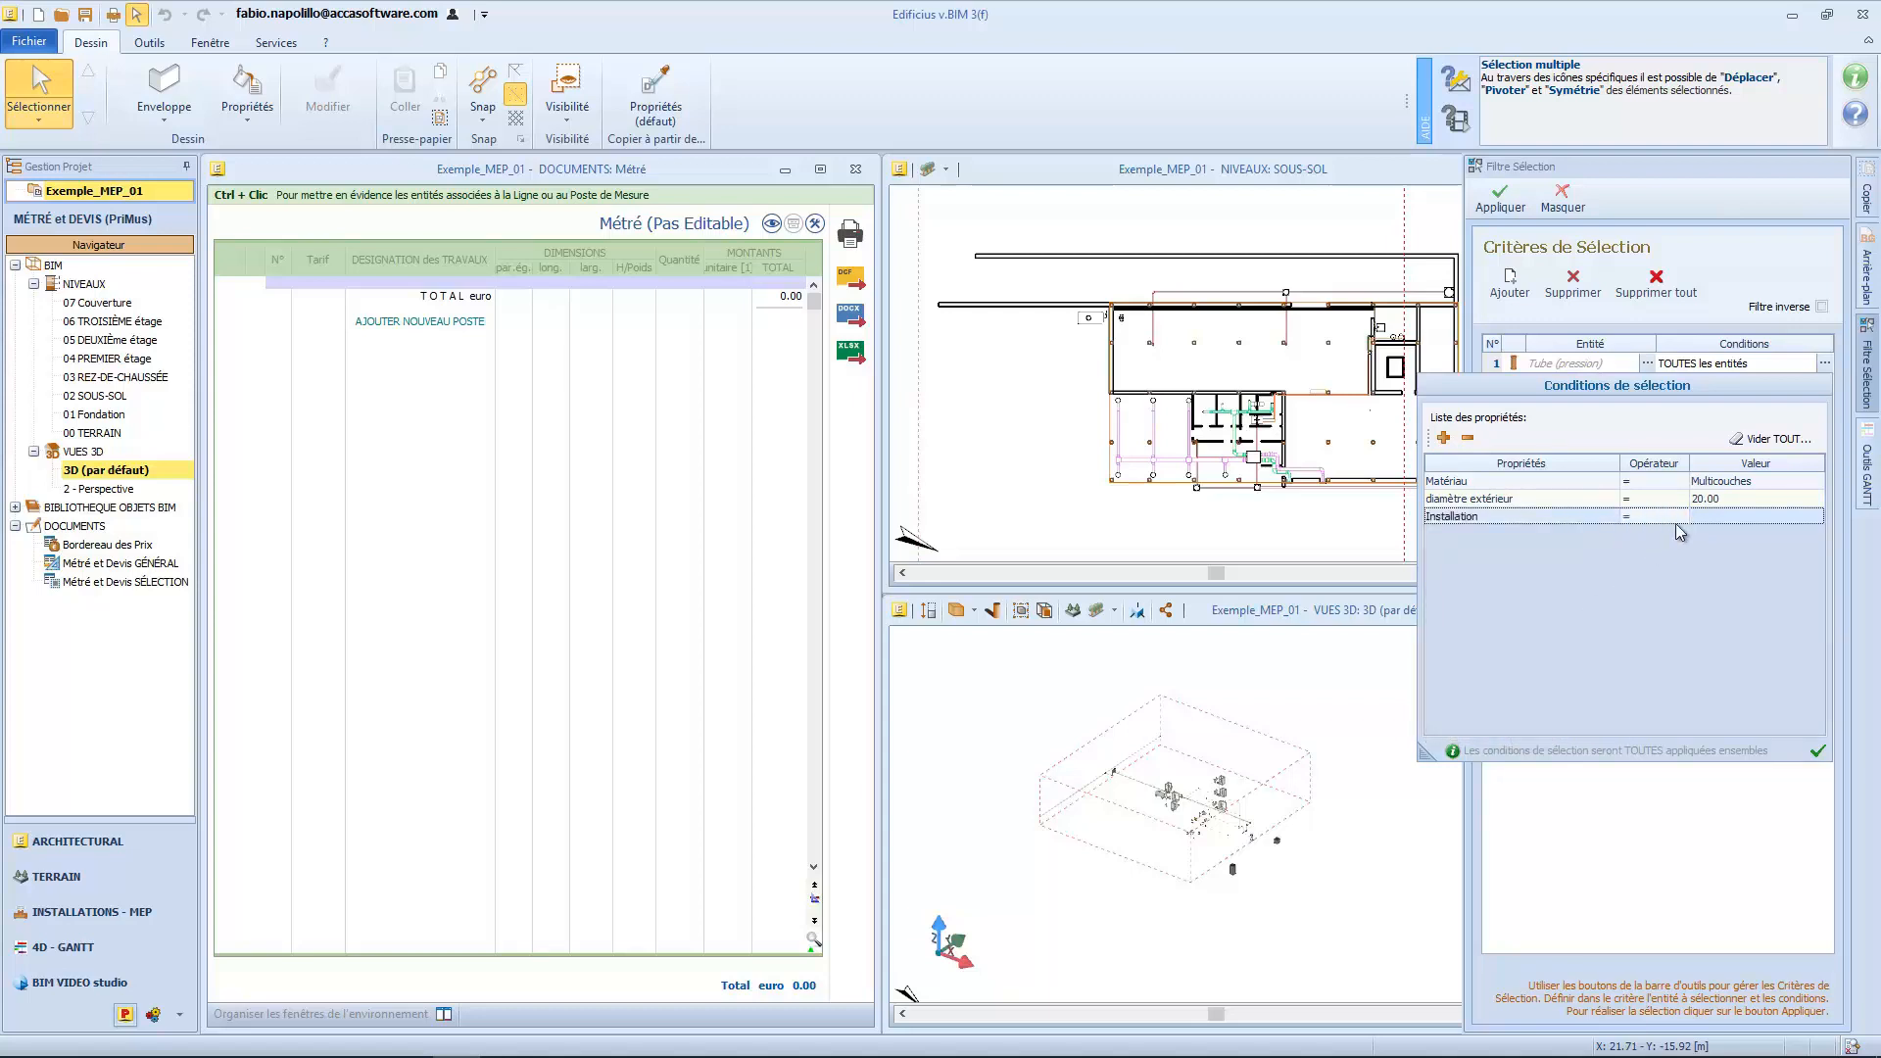
{"action": "left_click", "coordinate": [1802, 516]}
{"action": "left_click", "coordinate": [1814, 515]}
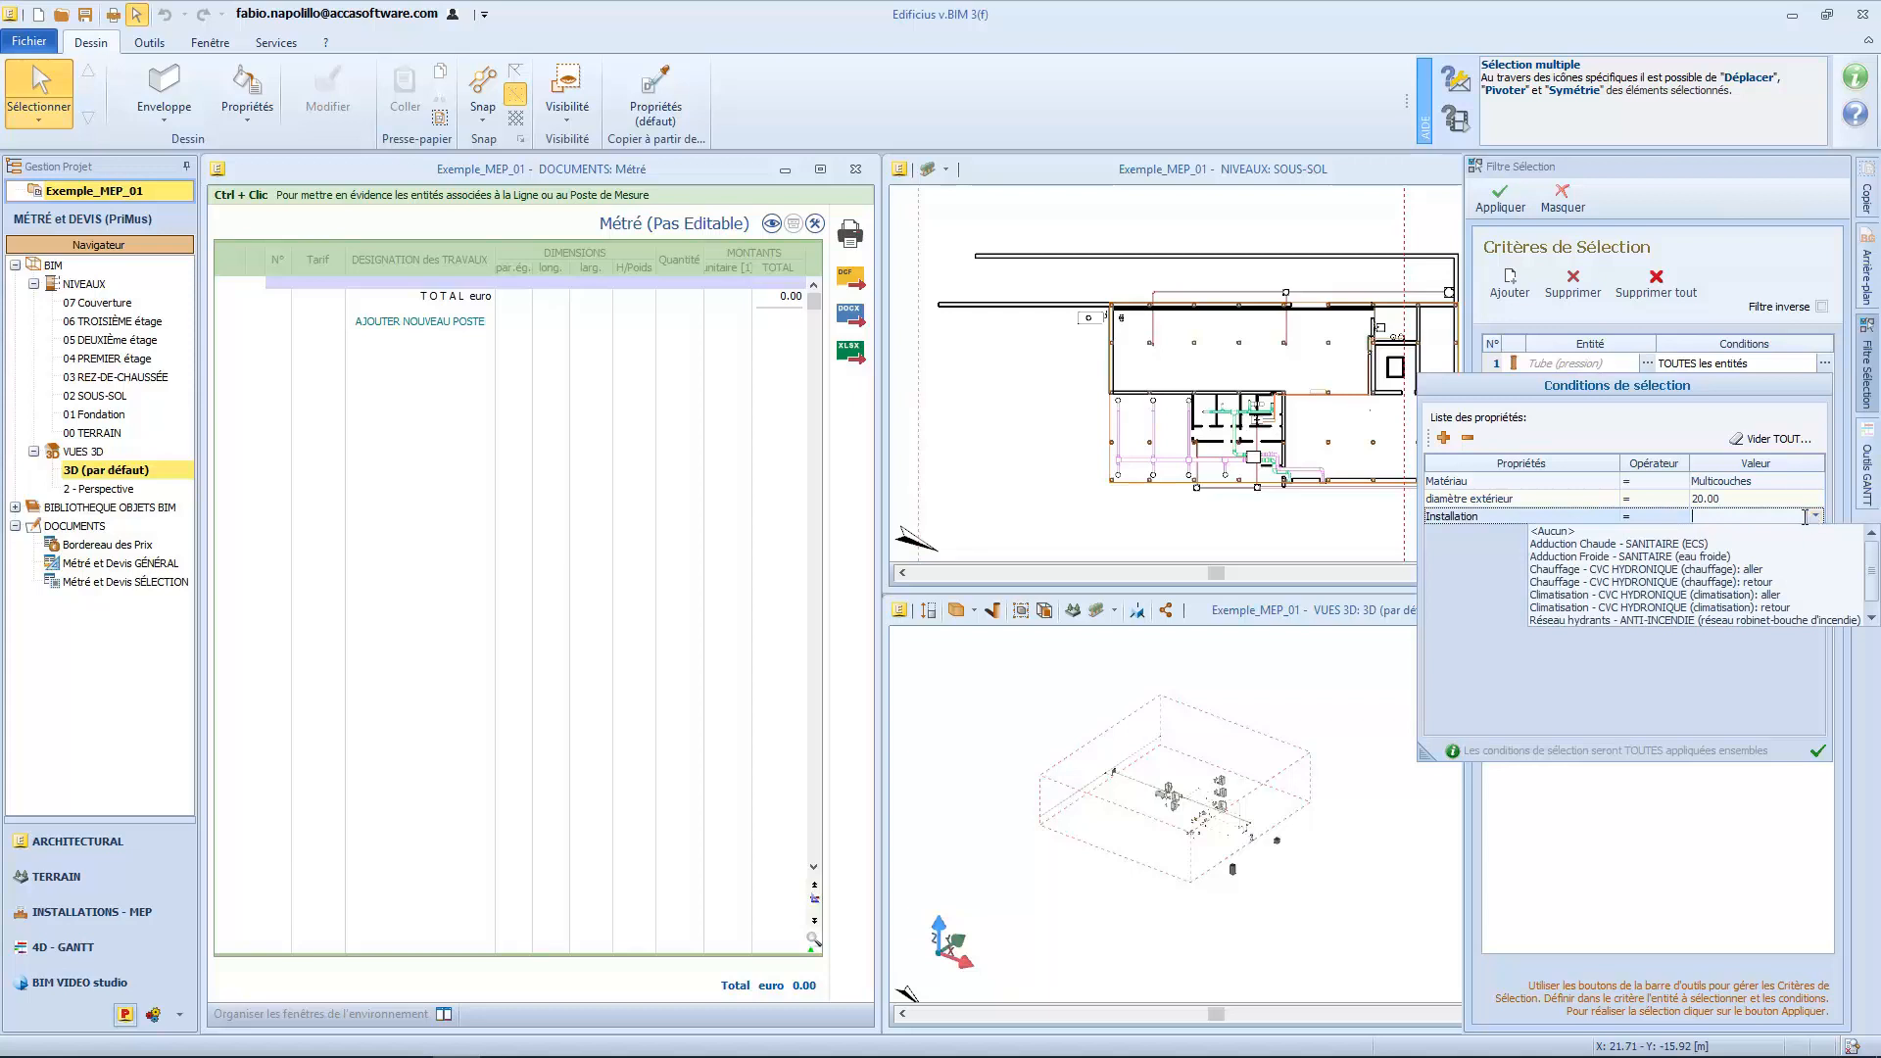
{"action": "left_click", "coordinate": [1692, 558]}
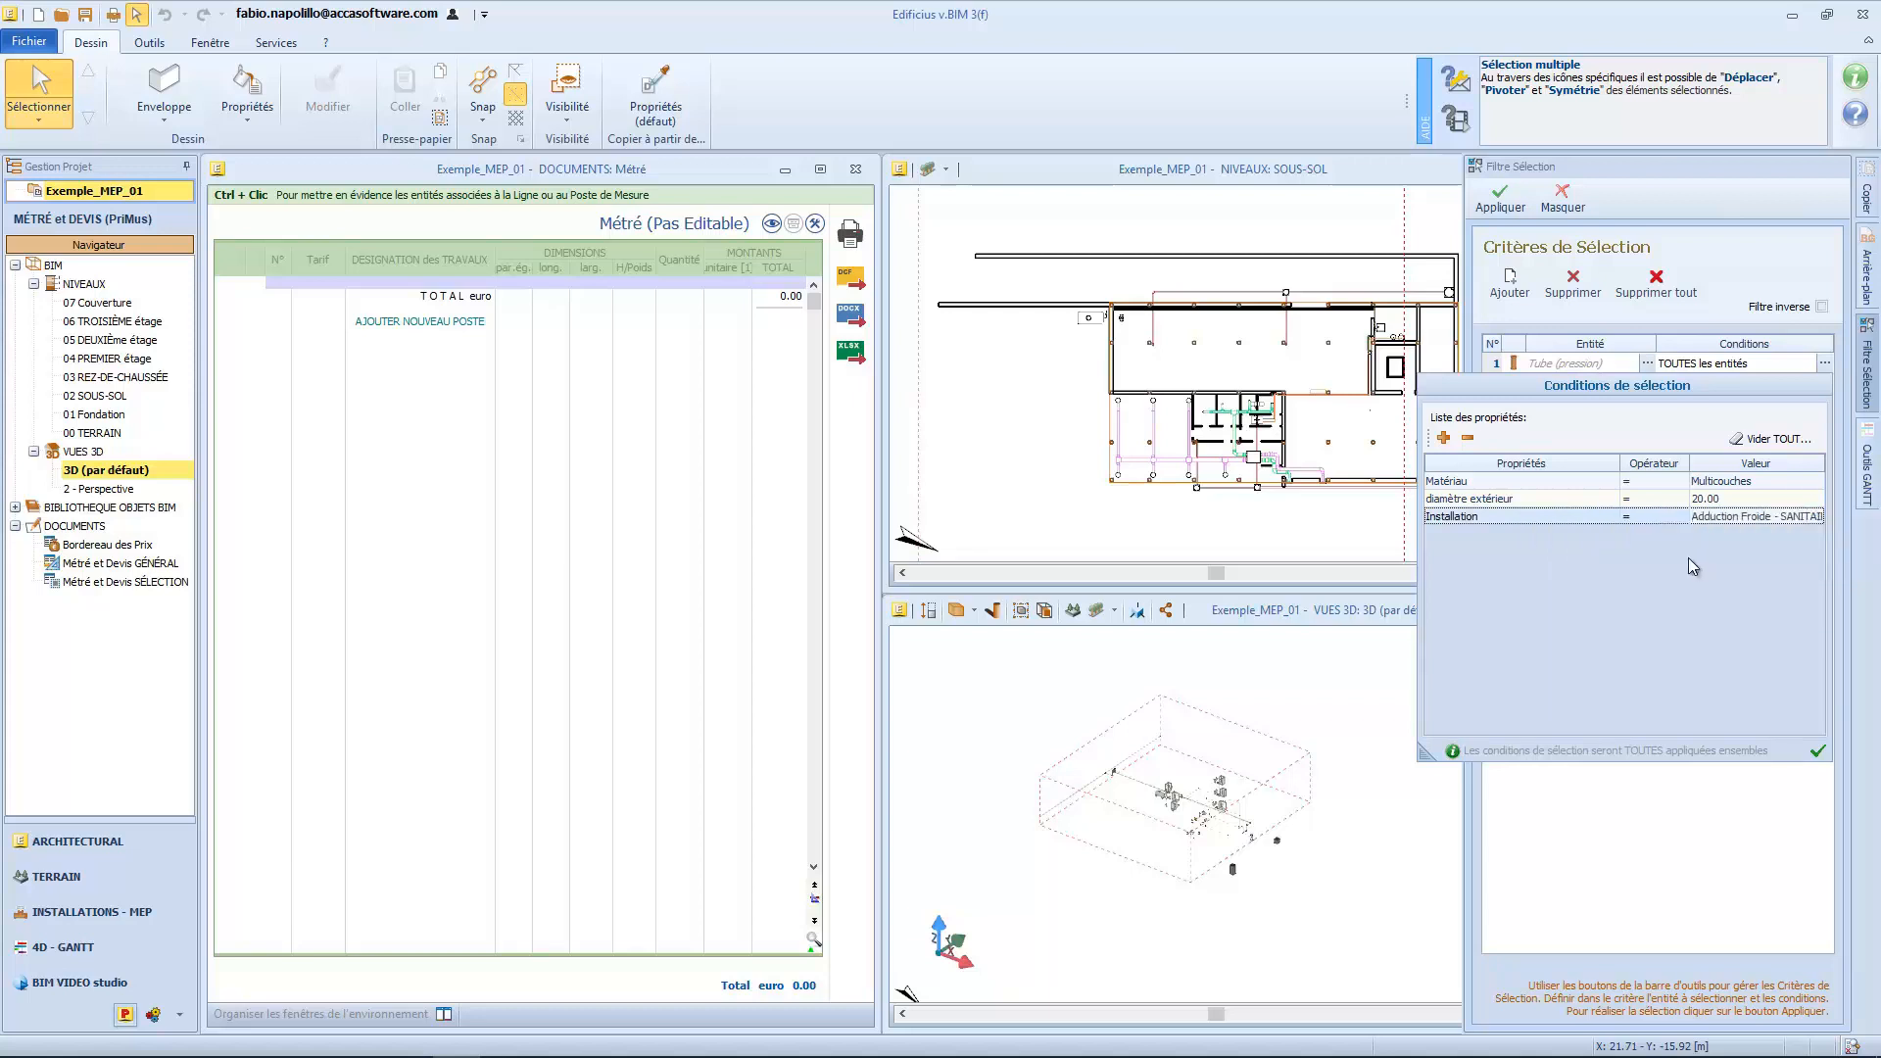
{"action": "left_click", "coordinate": [1819, 752]}
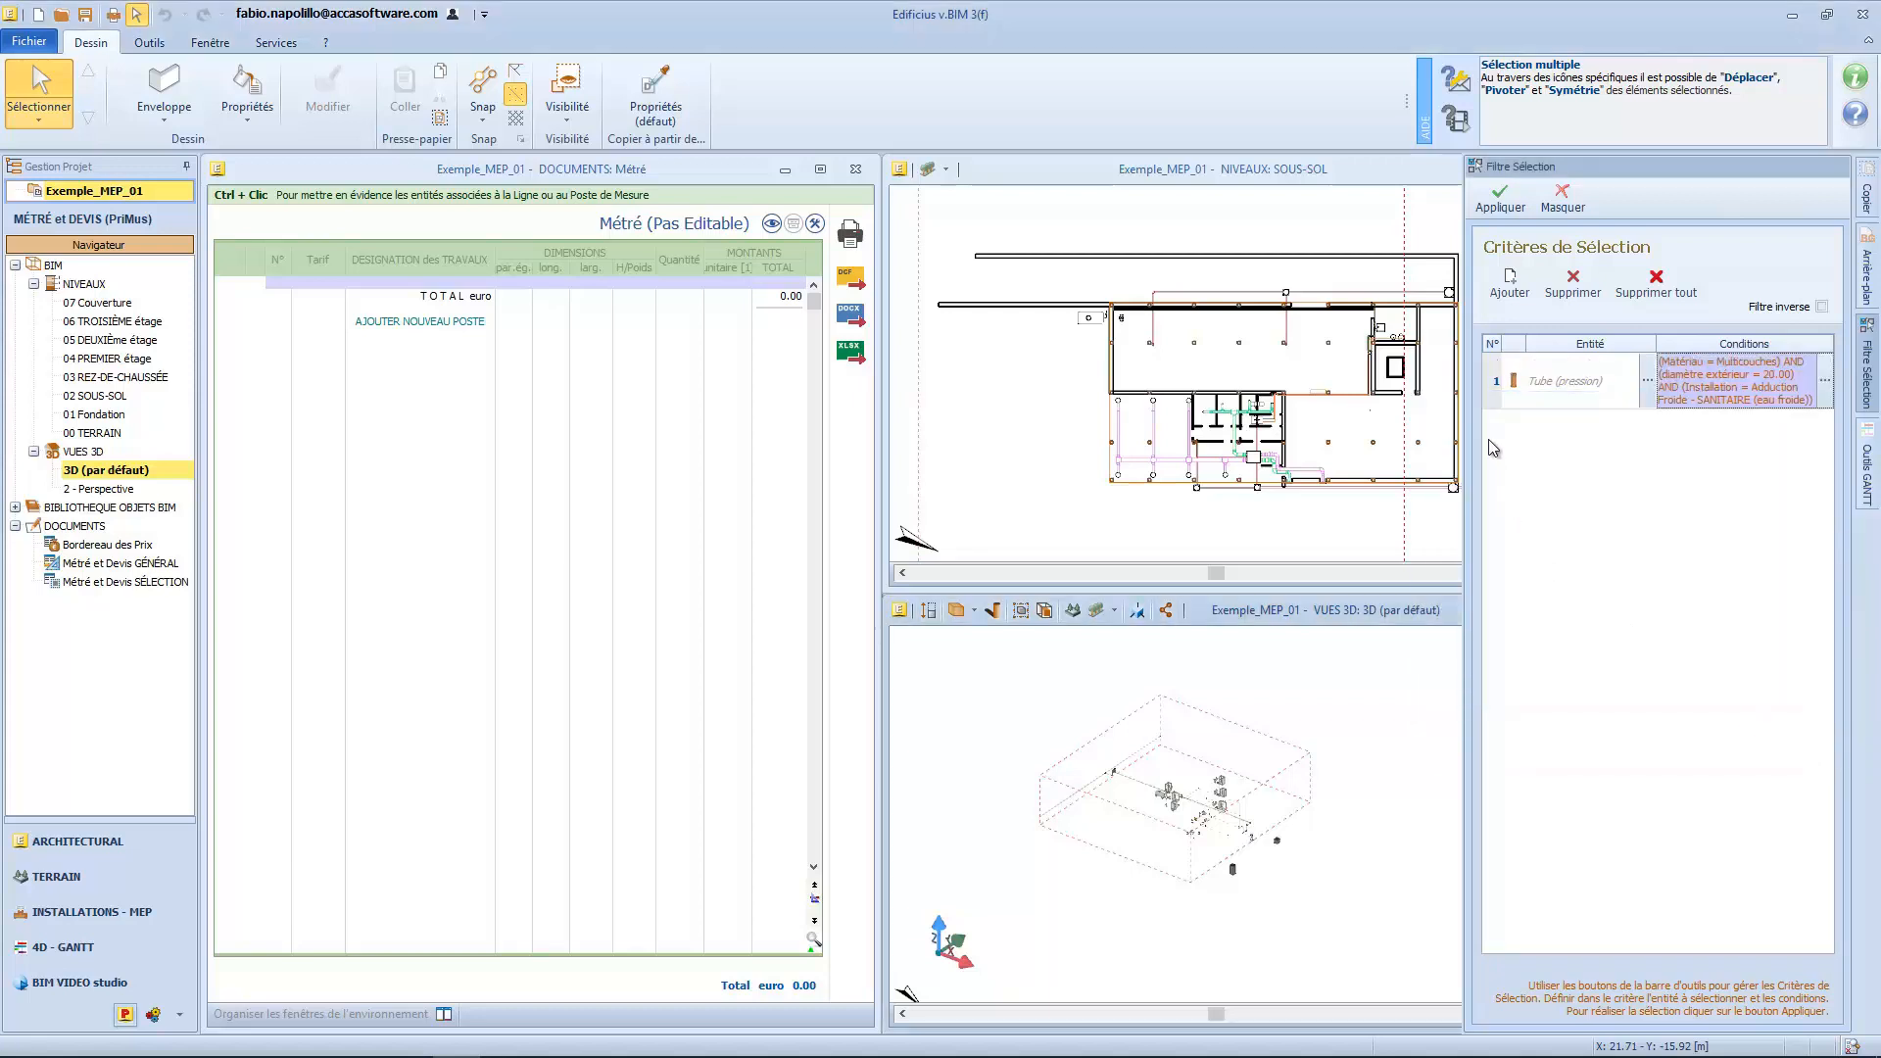
{"action": "left_click", "coordinate": [1500, 196]}
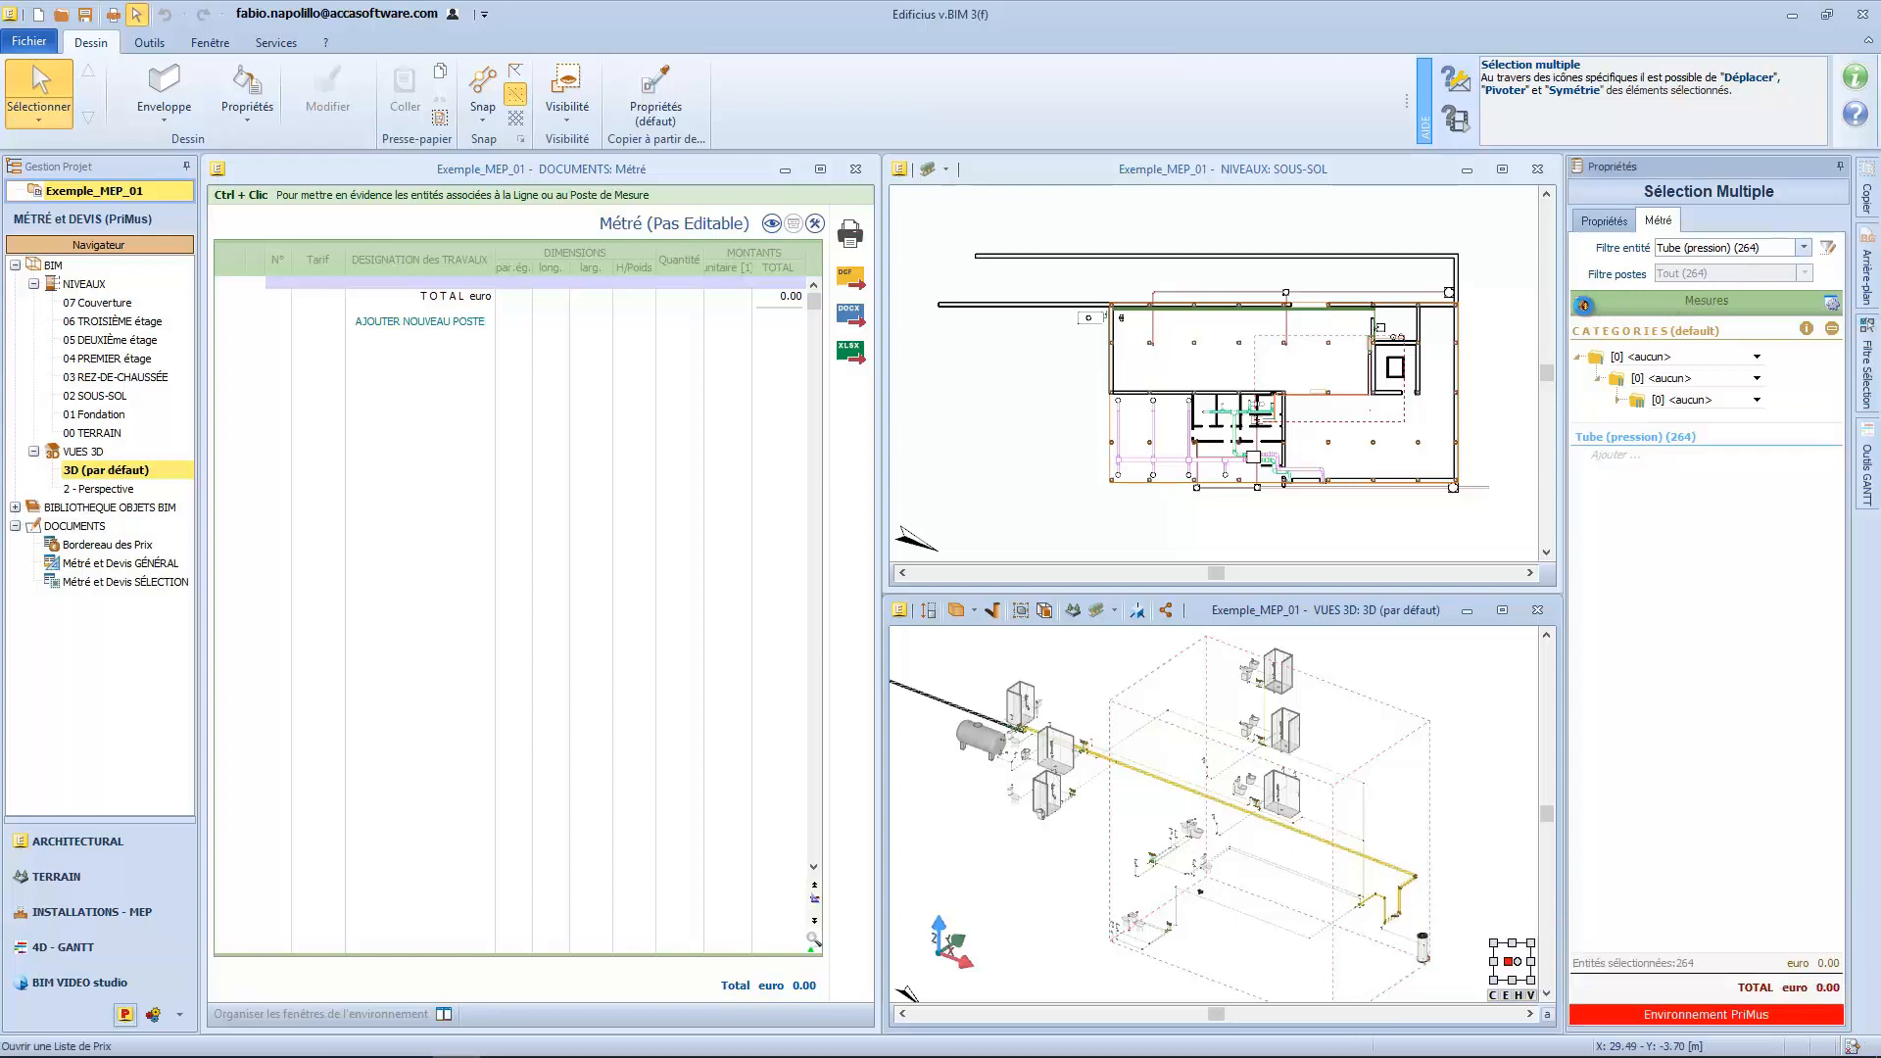
Step: Open the price list "Liste de Prix Installations.dcf" from the Lez 9 folder for the selected pipes' measurements
{"action": "left_click", "coordinate": [1582, 305]}
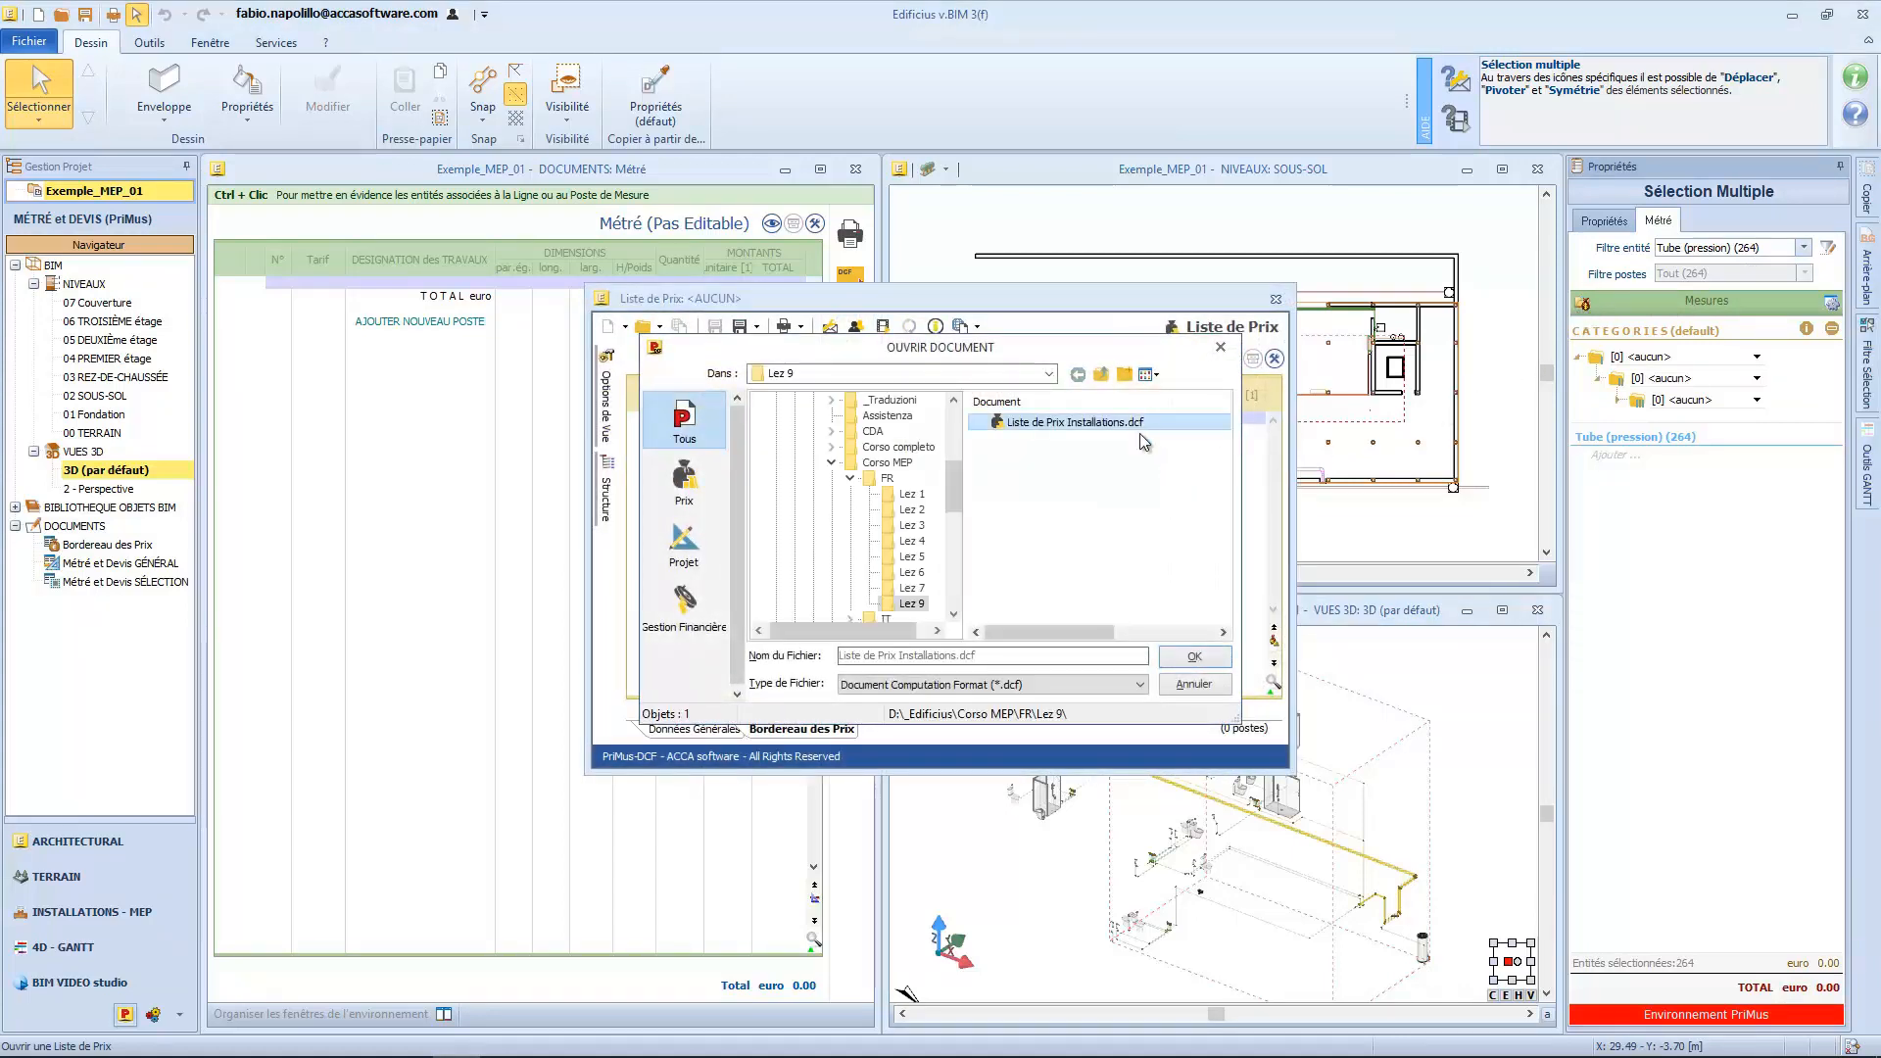
{"action": "left_click", "coordinate": [1195, 656]}
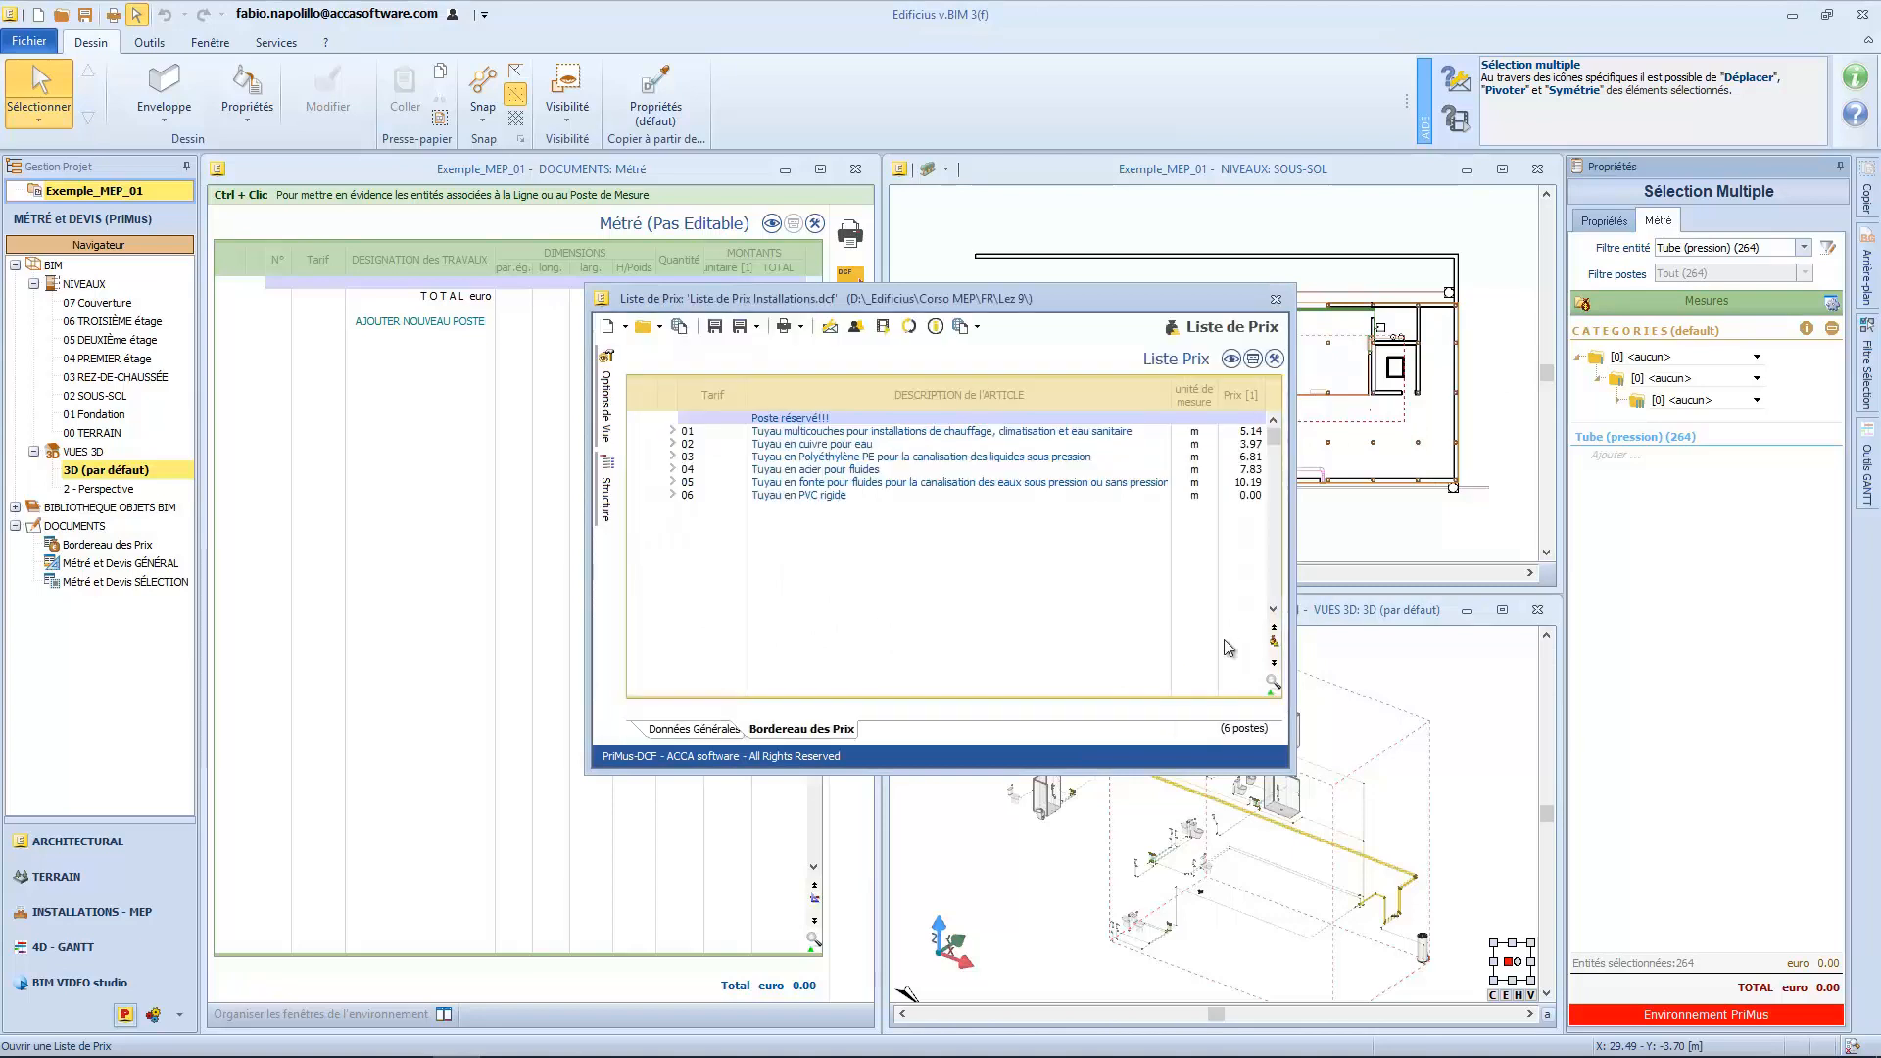
Step: Assign price-list item 01 (Tuyau multicouches) to the selected pipes' measurements and add the super category "Villa"
{"action": "left_click", "coordinate": [889, 432]}
{"action": "left_click_drag", "start_coordinate": [891, 441], "coordinate": [1624, 467]}
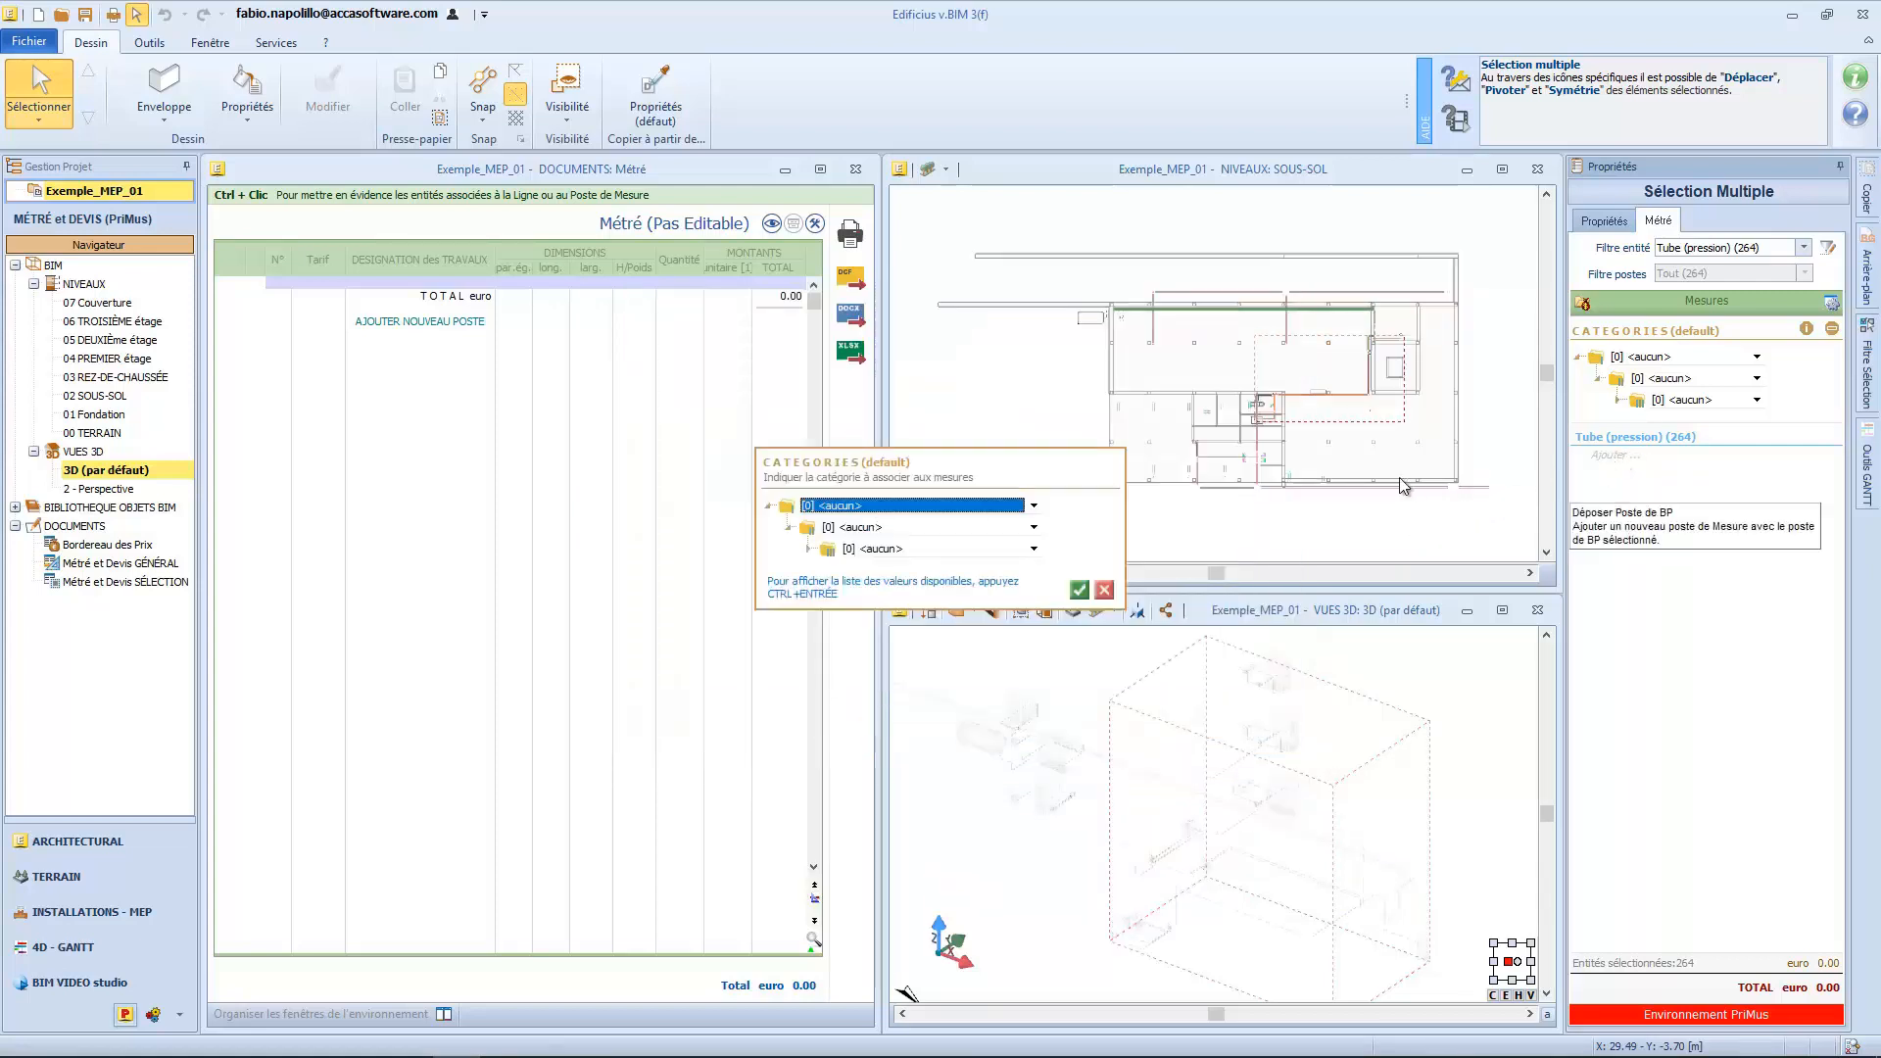
{"action": "left_click", "coordinate": [1033, 505]}
{"action": "left_click", "coordinate": [987, 533]}
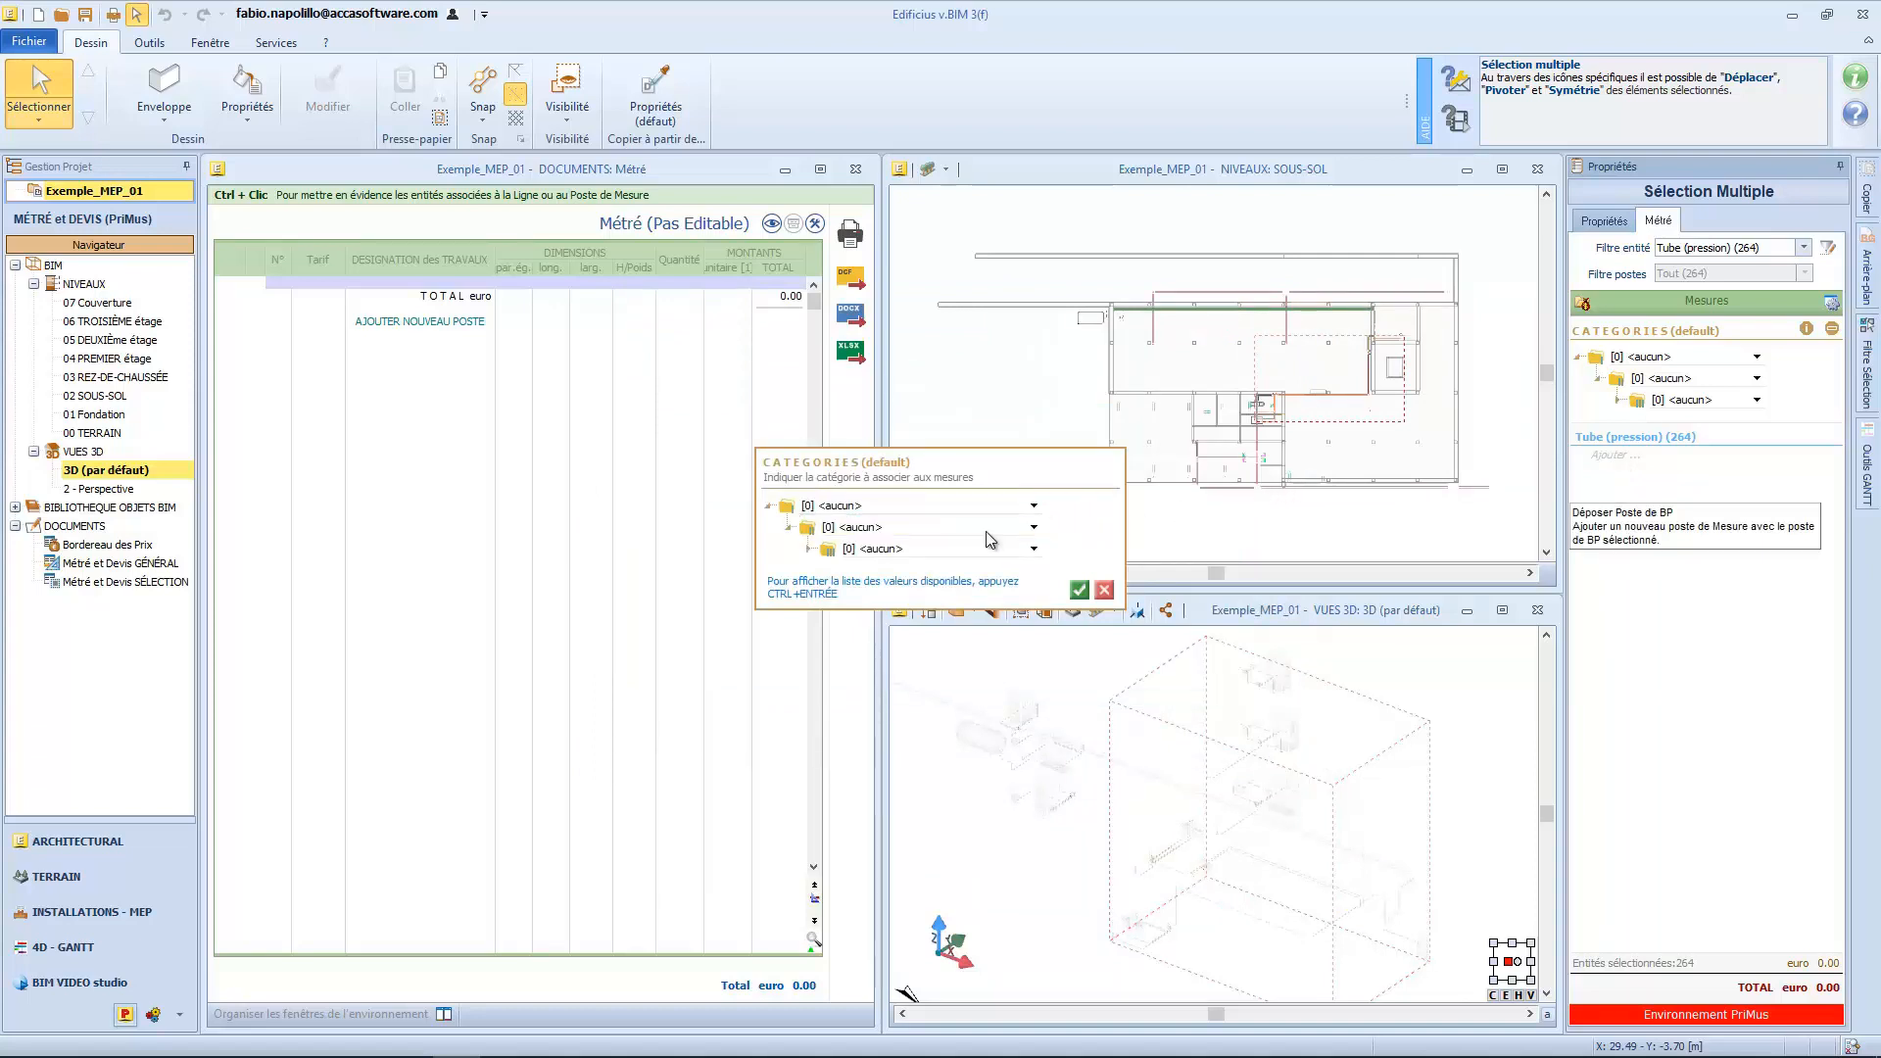
{"action": "type", "text": "Villa"}
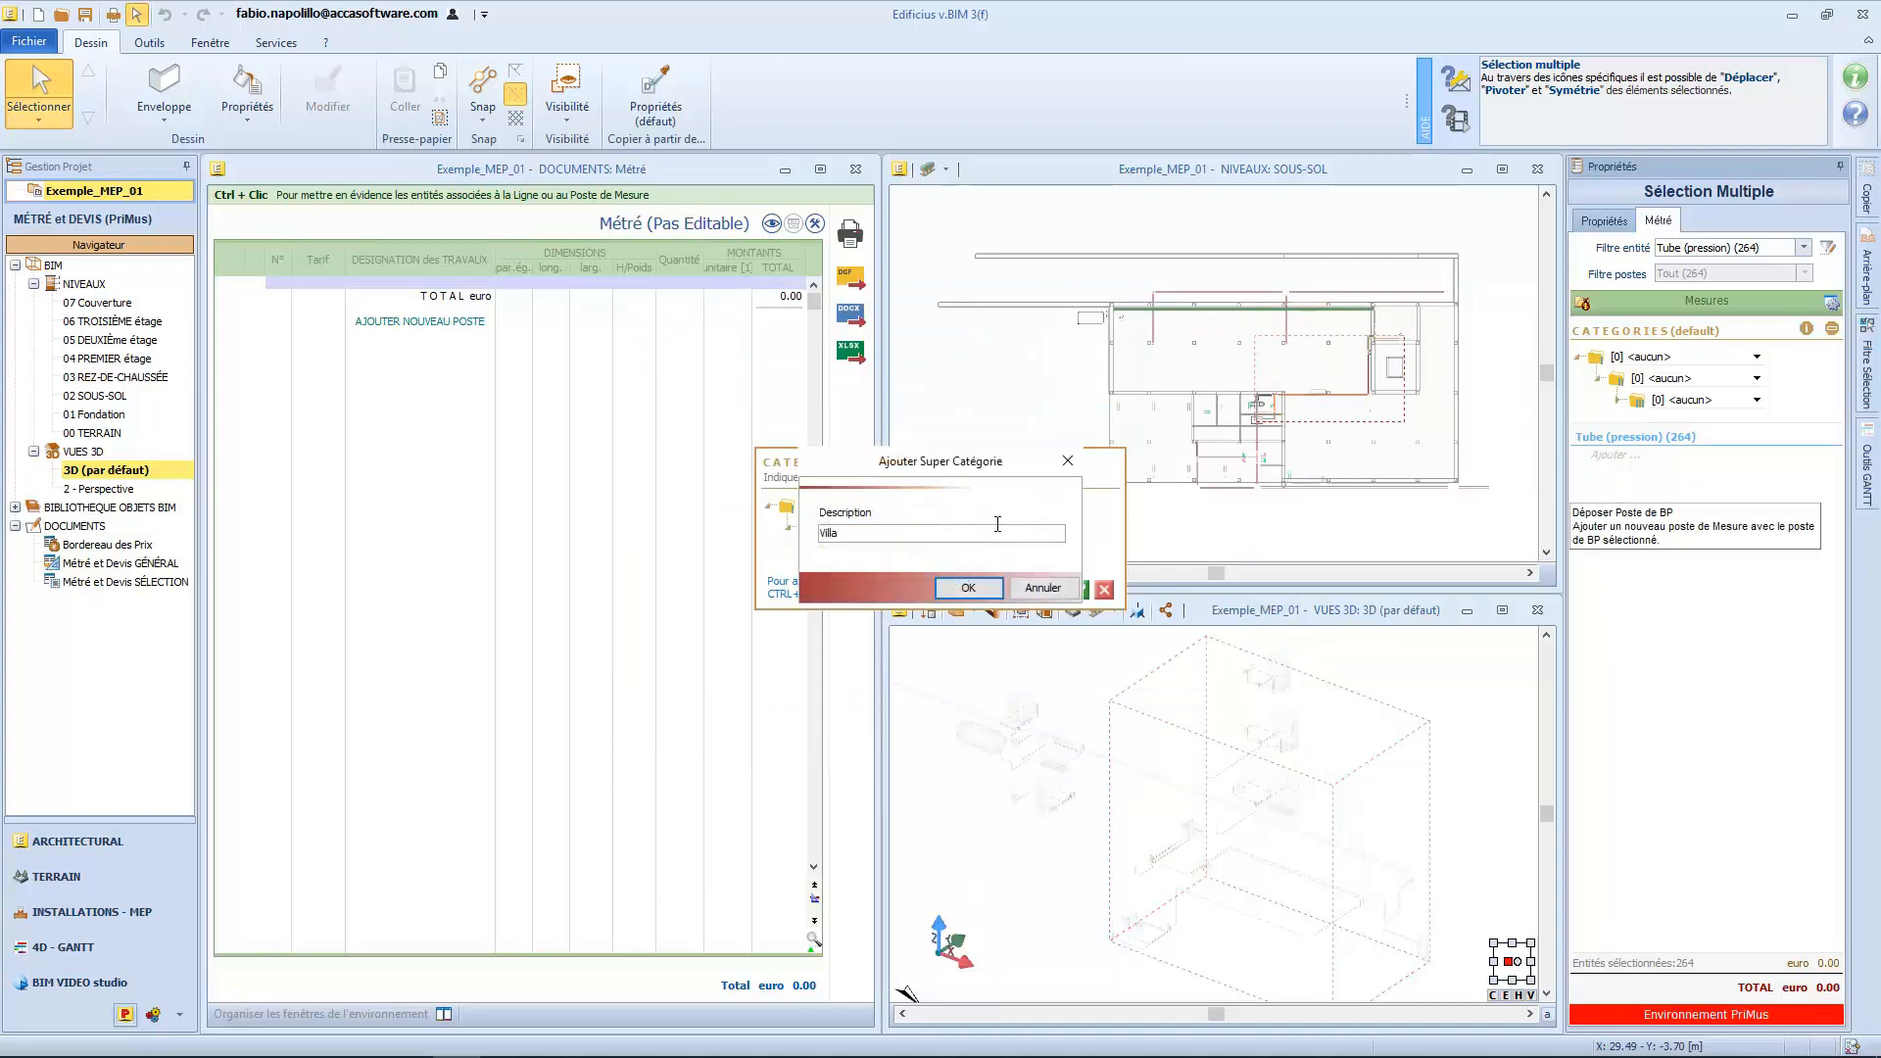
{"action": "left_click", "coordinate": [968, 588]}
Step: Add the category "Installations MEP" beneath the Villa super category
{"action": "left_click", "coordinate": [1033, 527]}
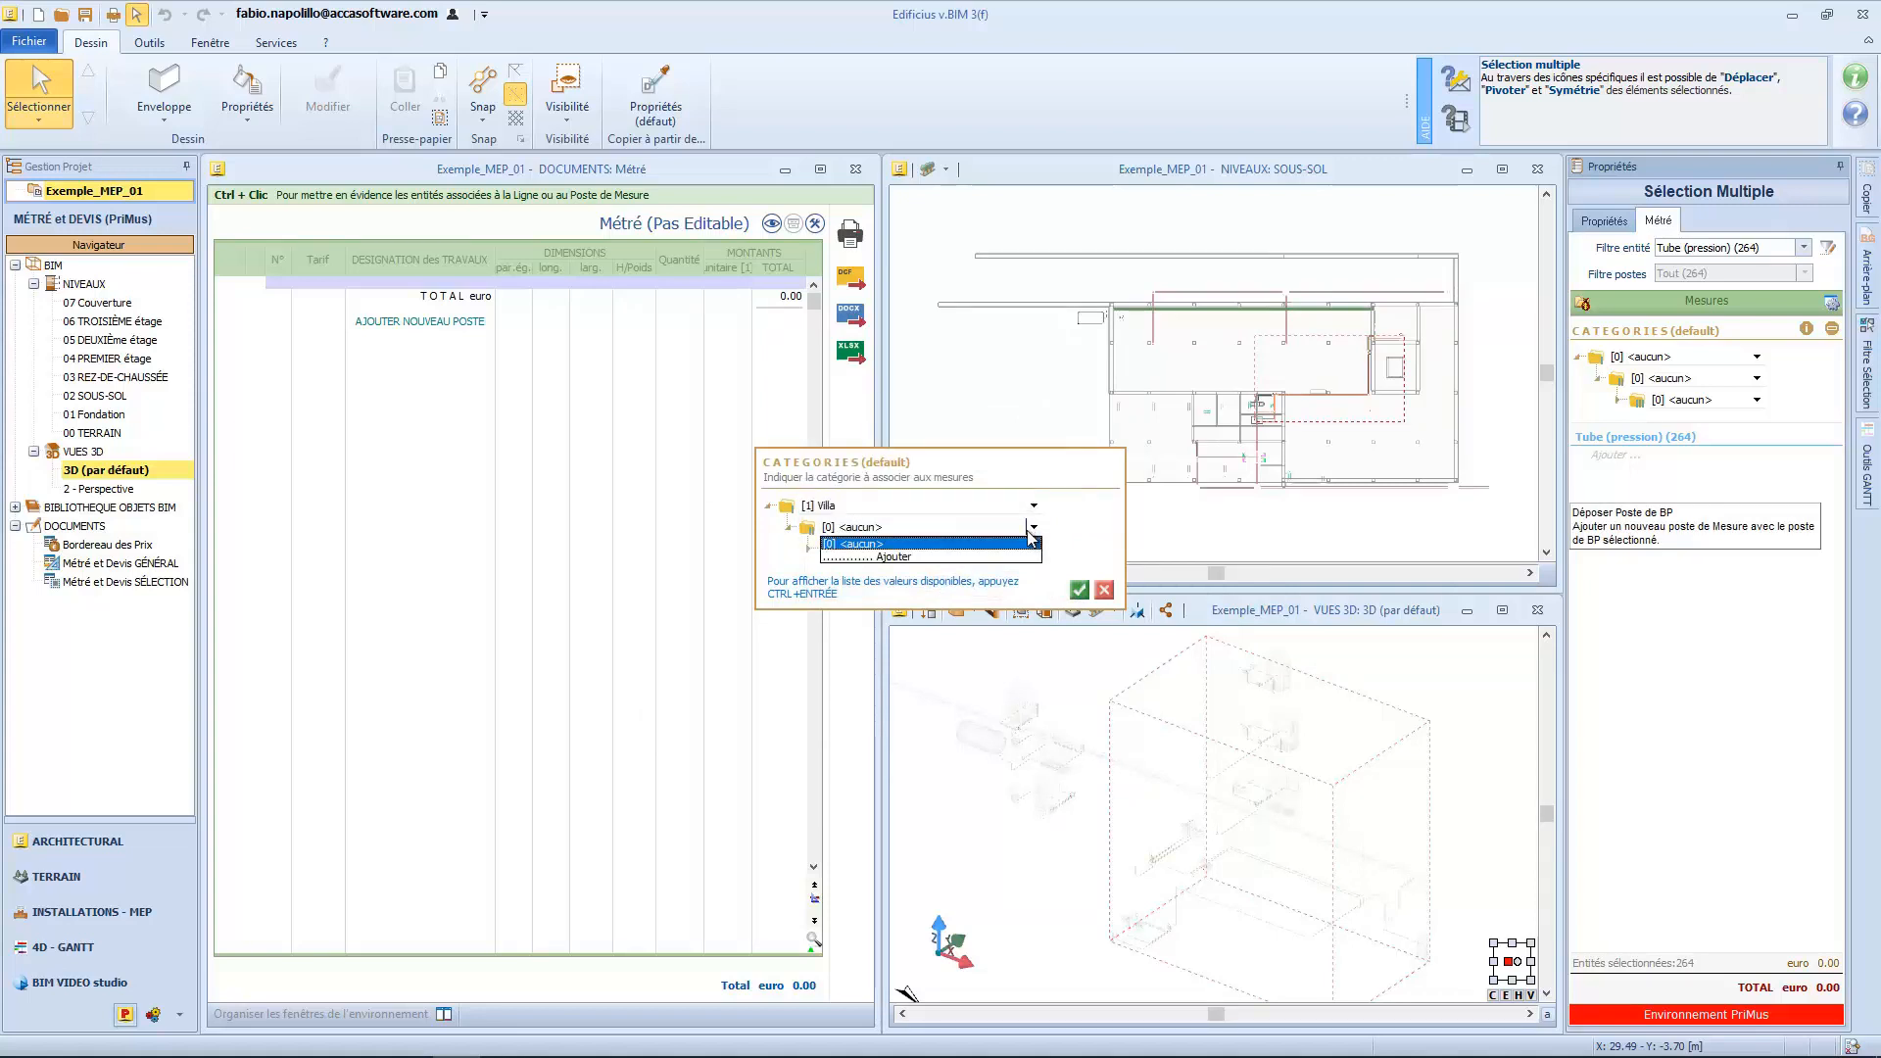
{"action": "left_click", "coordinate": [979, 557]}
{"action": "type", "text": "Installations MEP"}
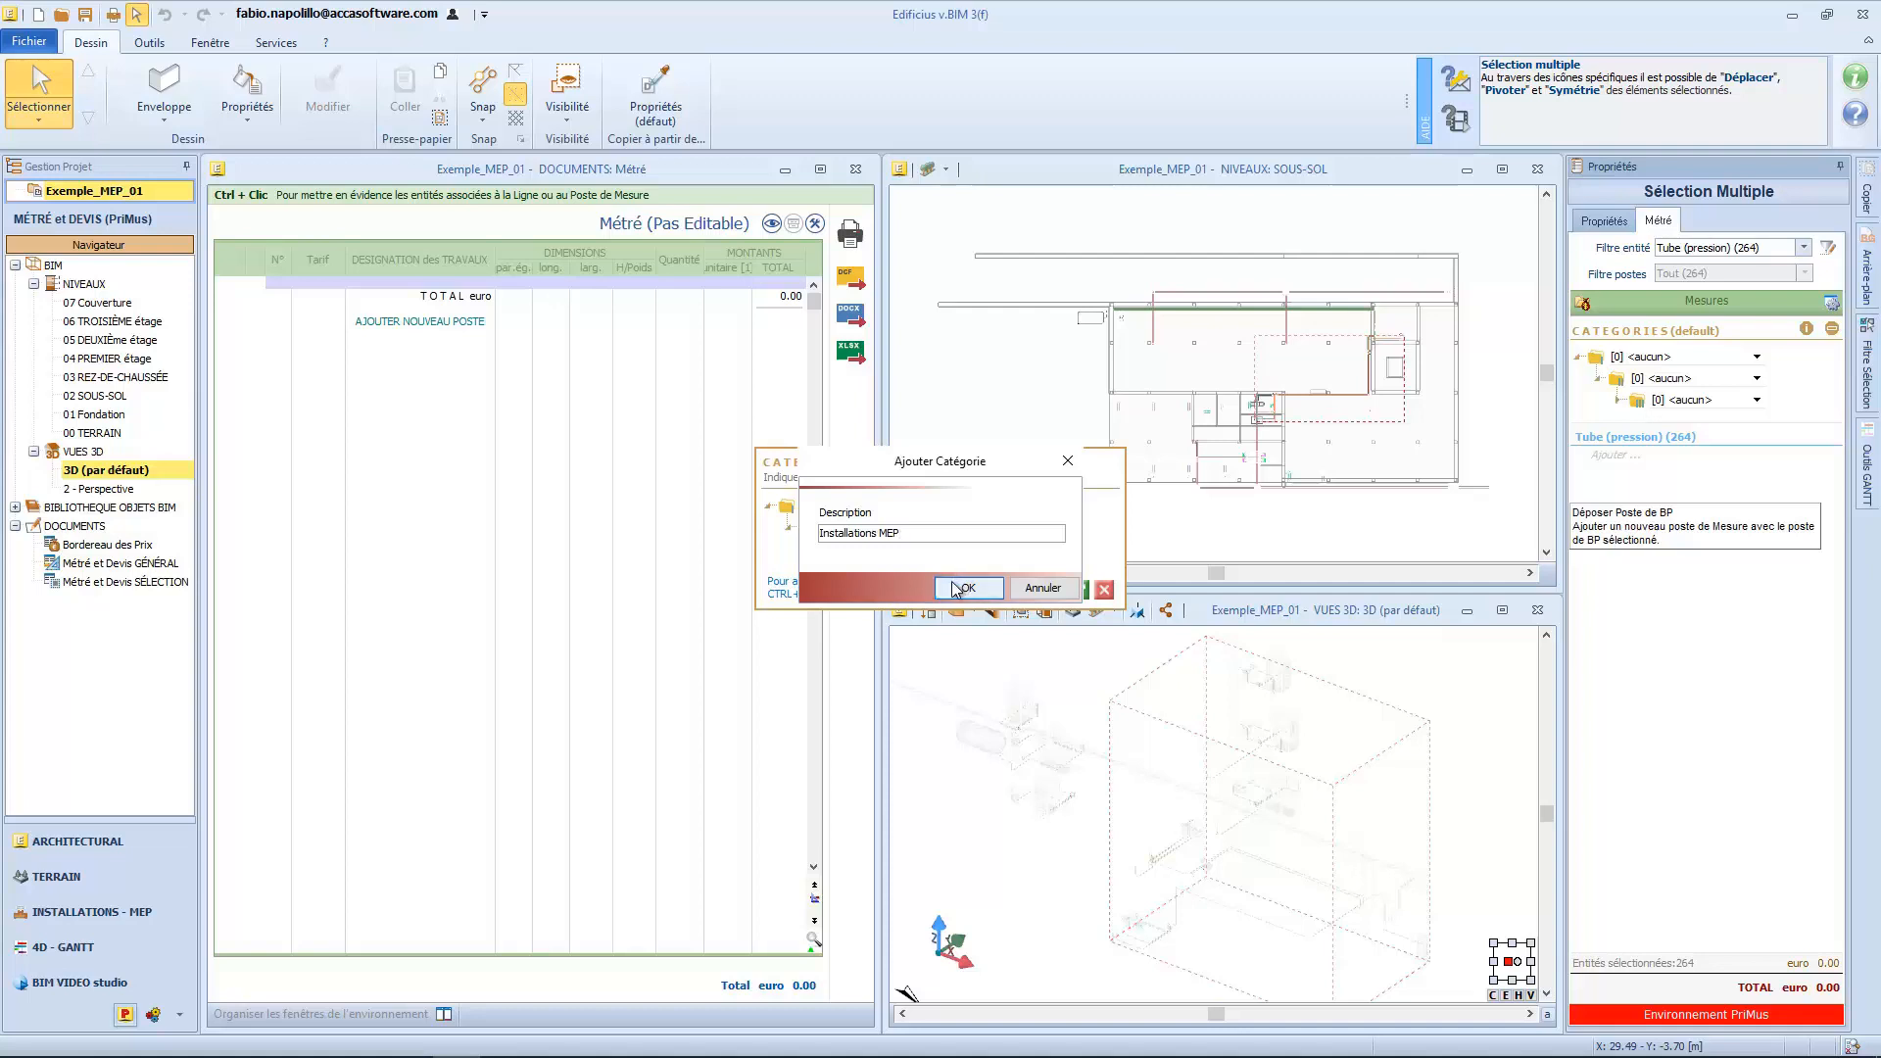
{"action": "left_click", "coordinate": [965, 587]}
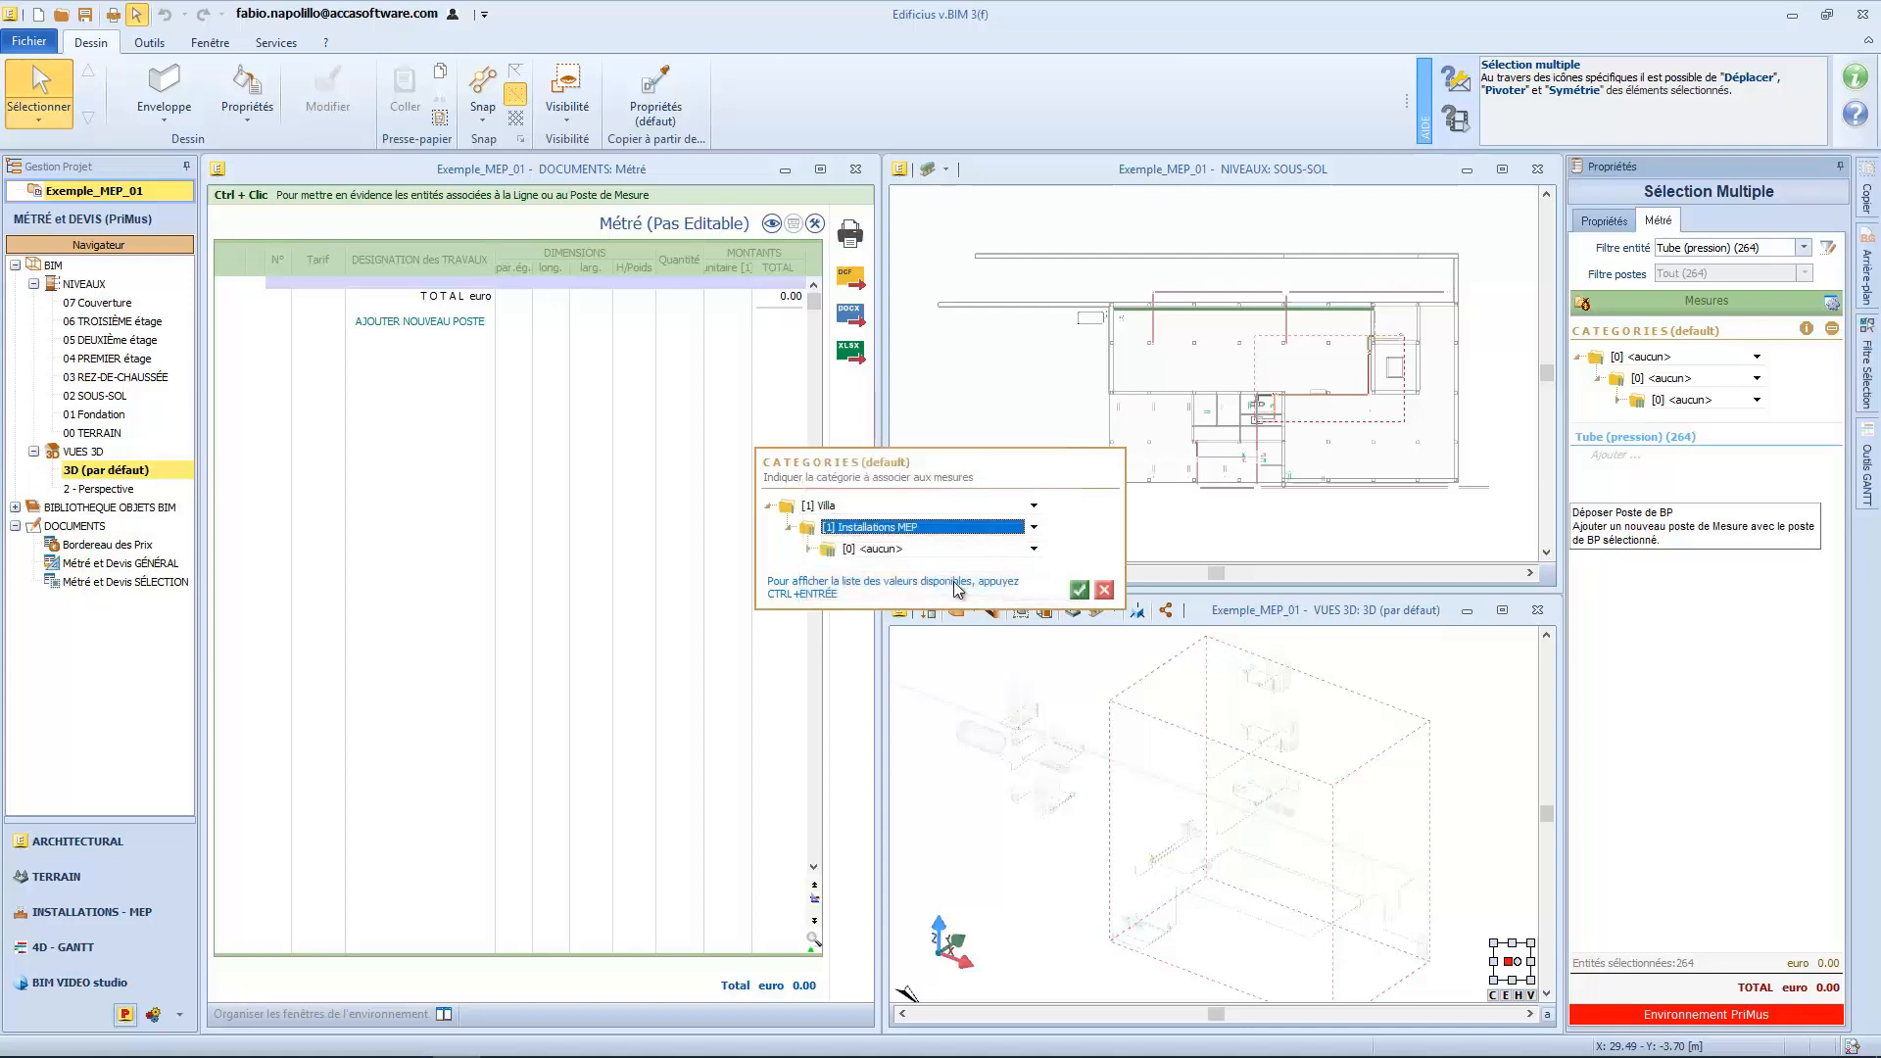
Step: Add the subcategory "Tuyaux" under Installations MEP and confirm the category assignment for the measurements
{"action": "left_click", "coordinate": [1032, 549]}
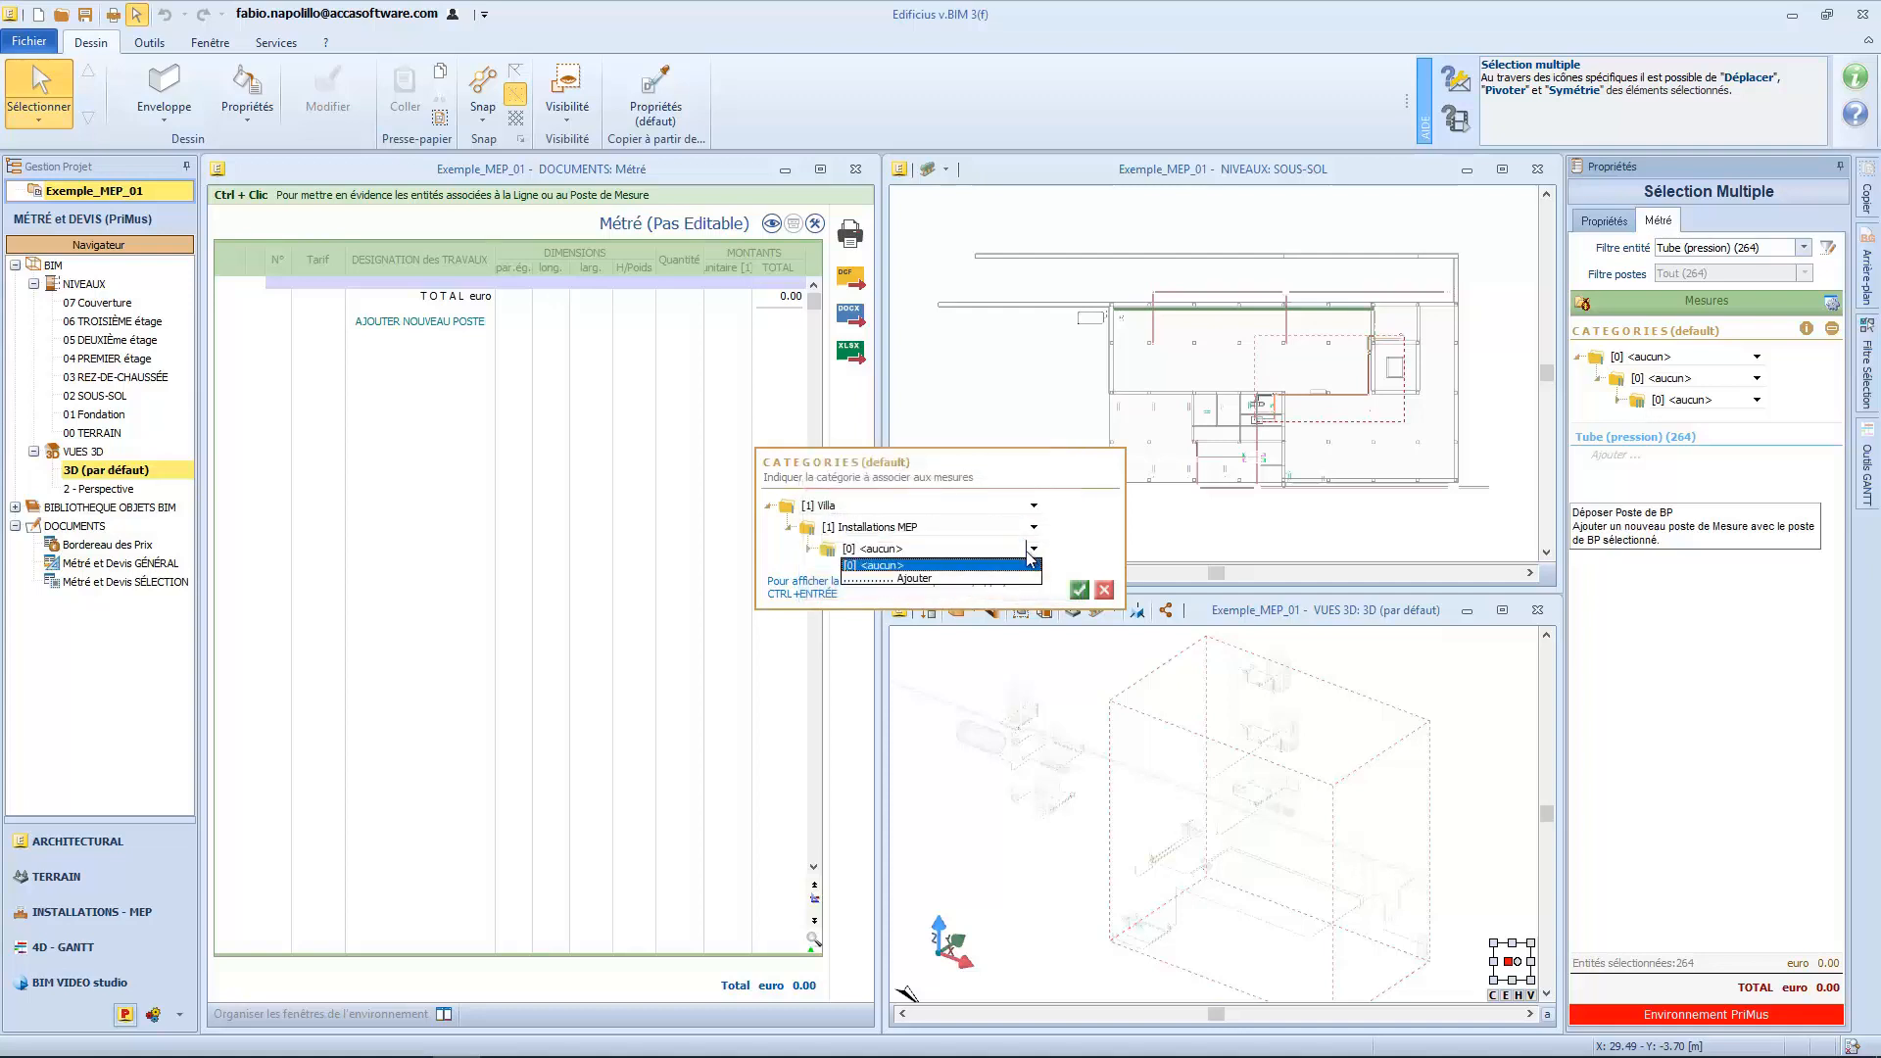
{"action": "left_click", "coordinate": [977, 579]}
{"action": "type", "text": "Tuyau"}
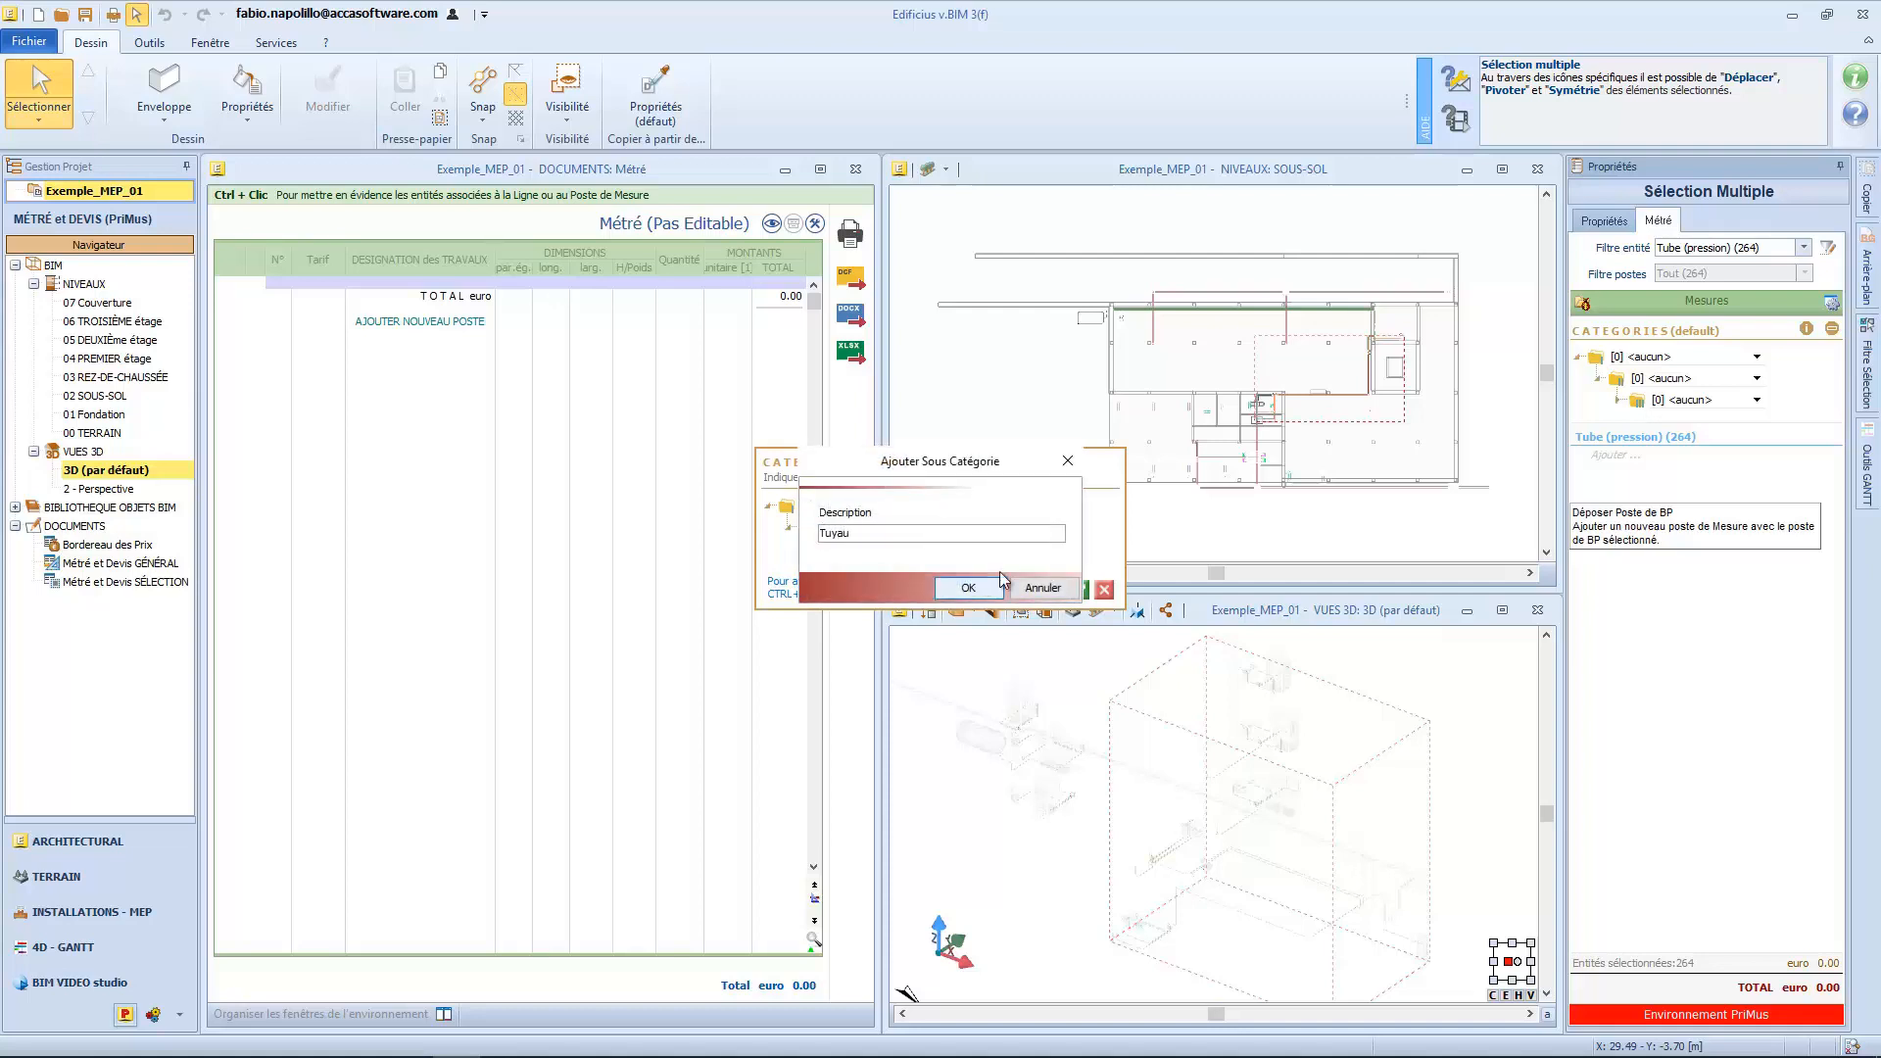
{"action": "type", "text": "x"}
{"action": "left_click", "coordinate": [963, 589]}
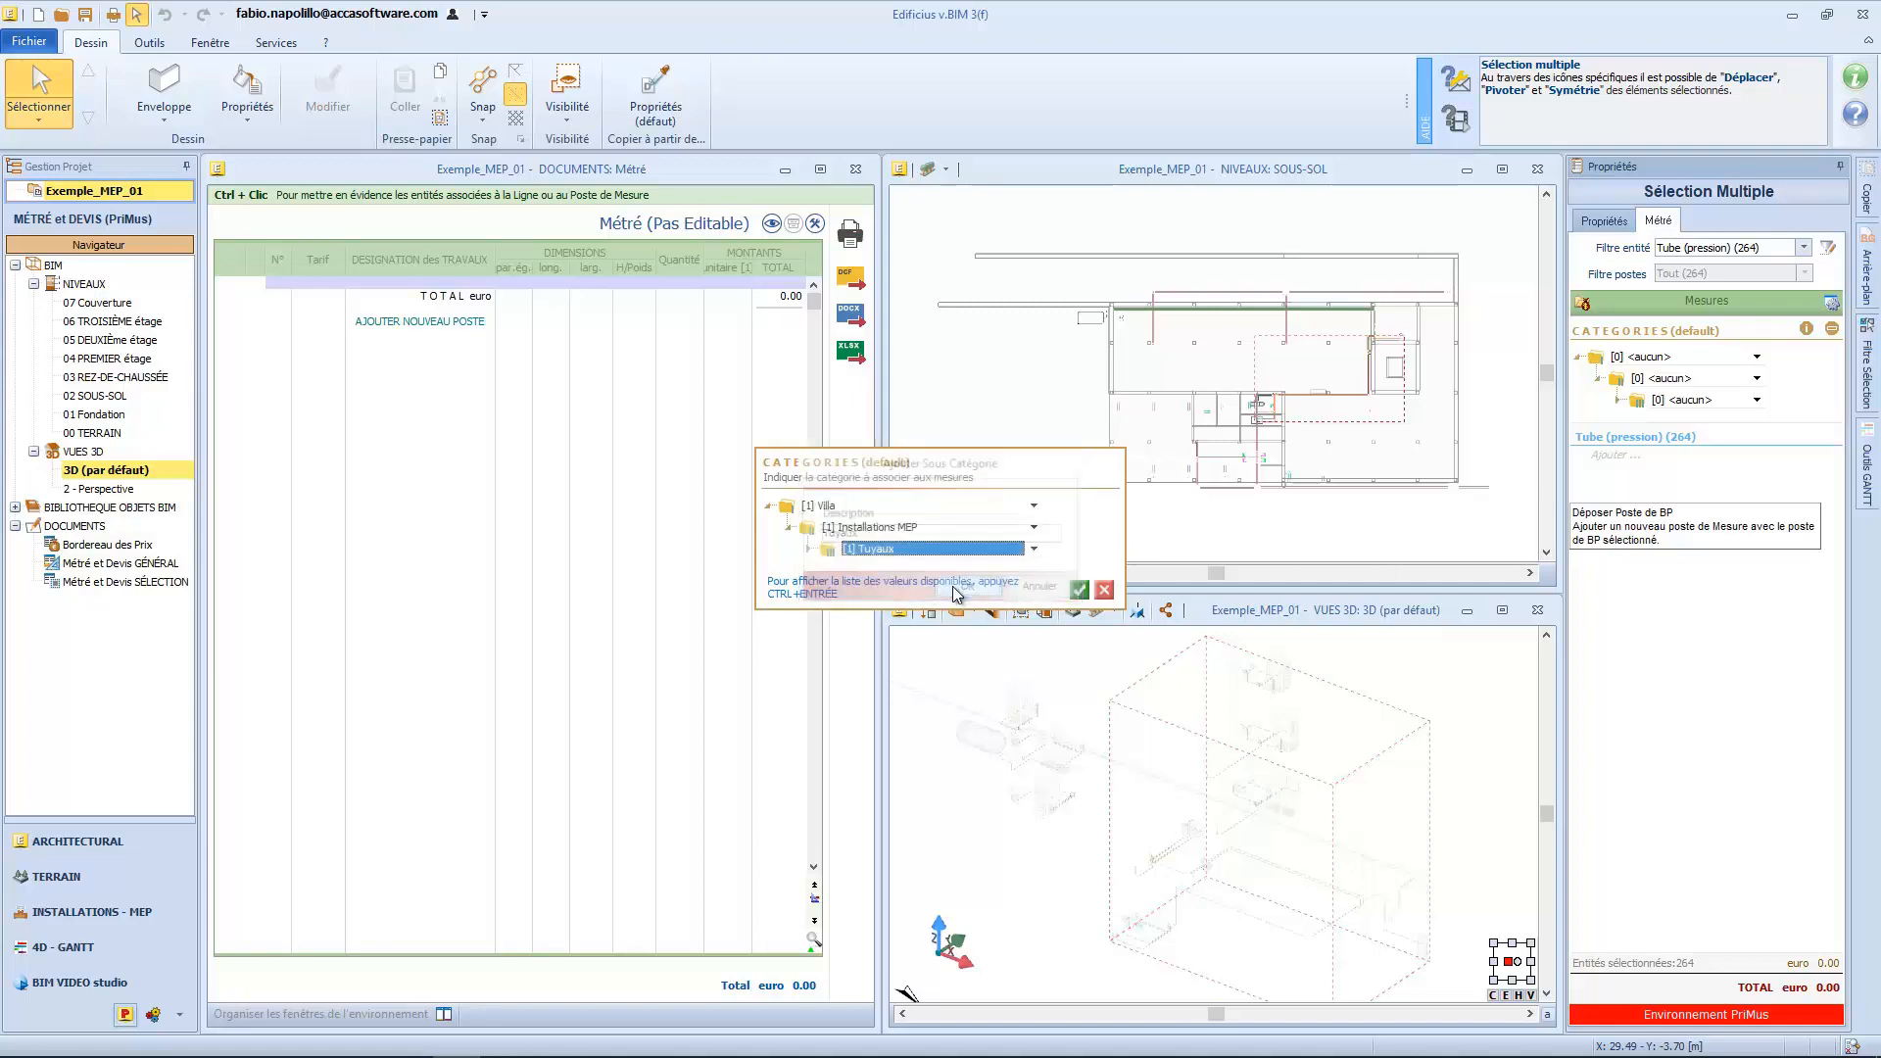
{"action": "left_click", "coordinate": [1077, 589]}
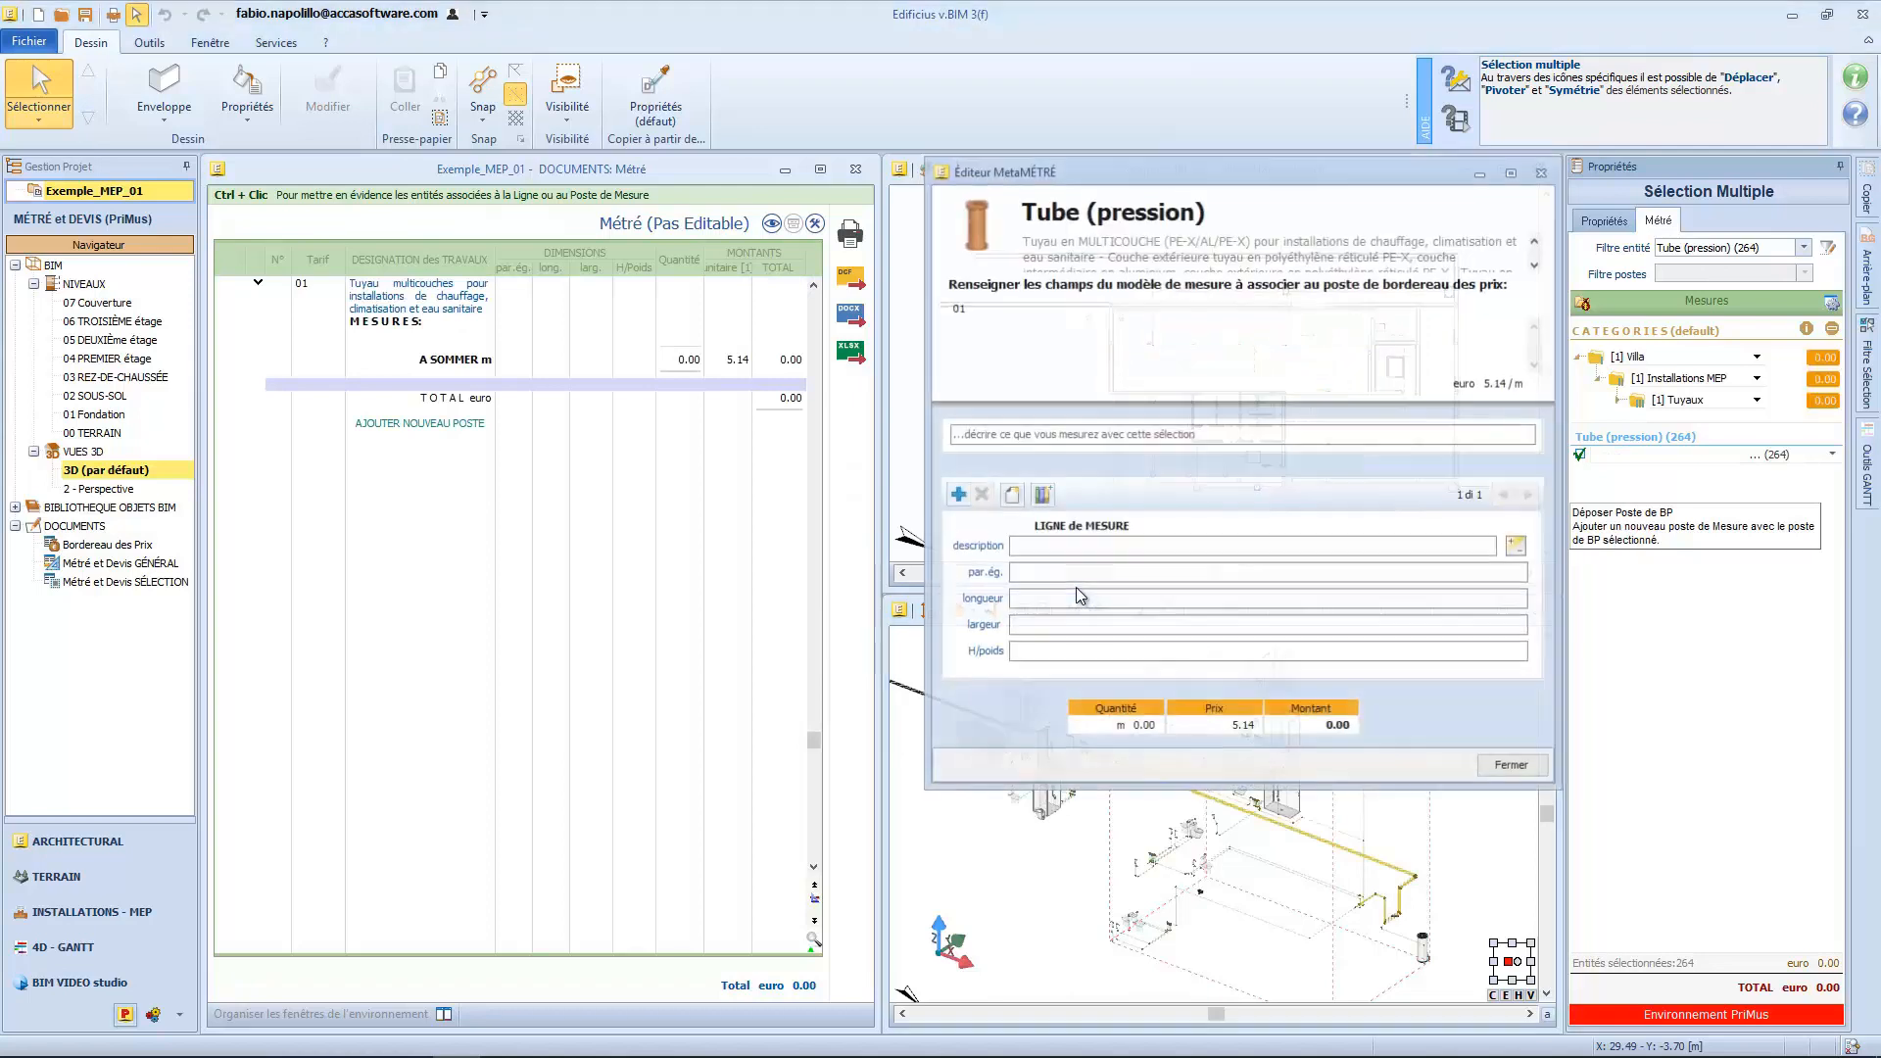
Step: Describe the measurement as "Tuyaux Multicouches" and insert the Niveau variable as a formula in the measure line's description
{"action": "left_click", "coordinate": [987, 436]}
{"action": "type", "text": "Tuyau"}
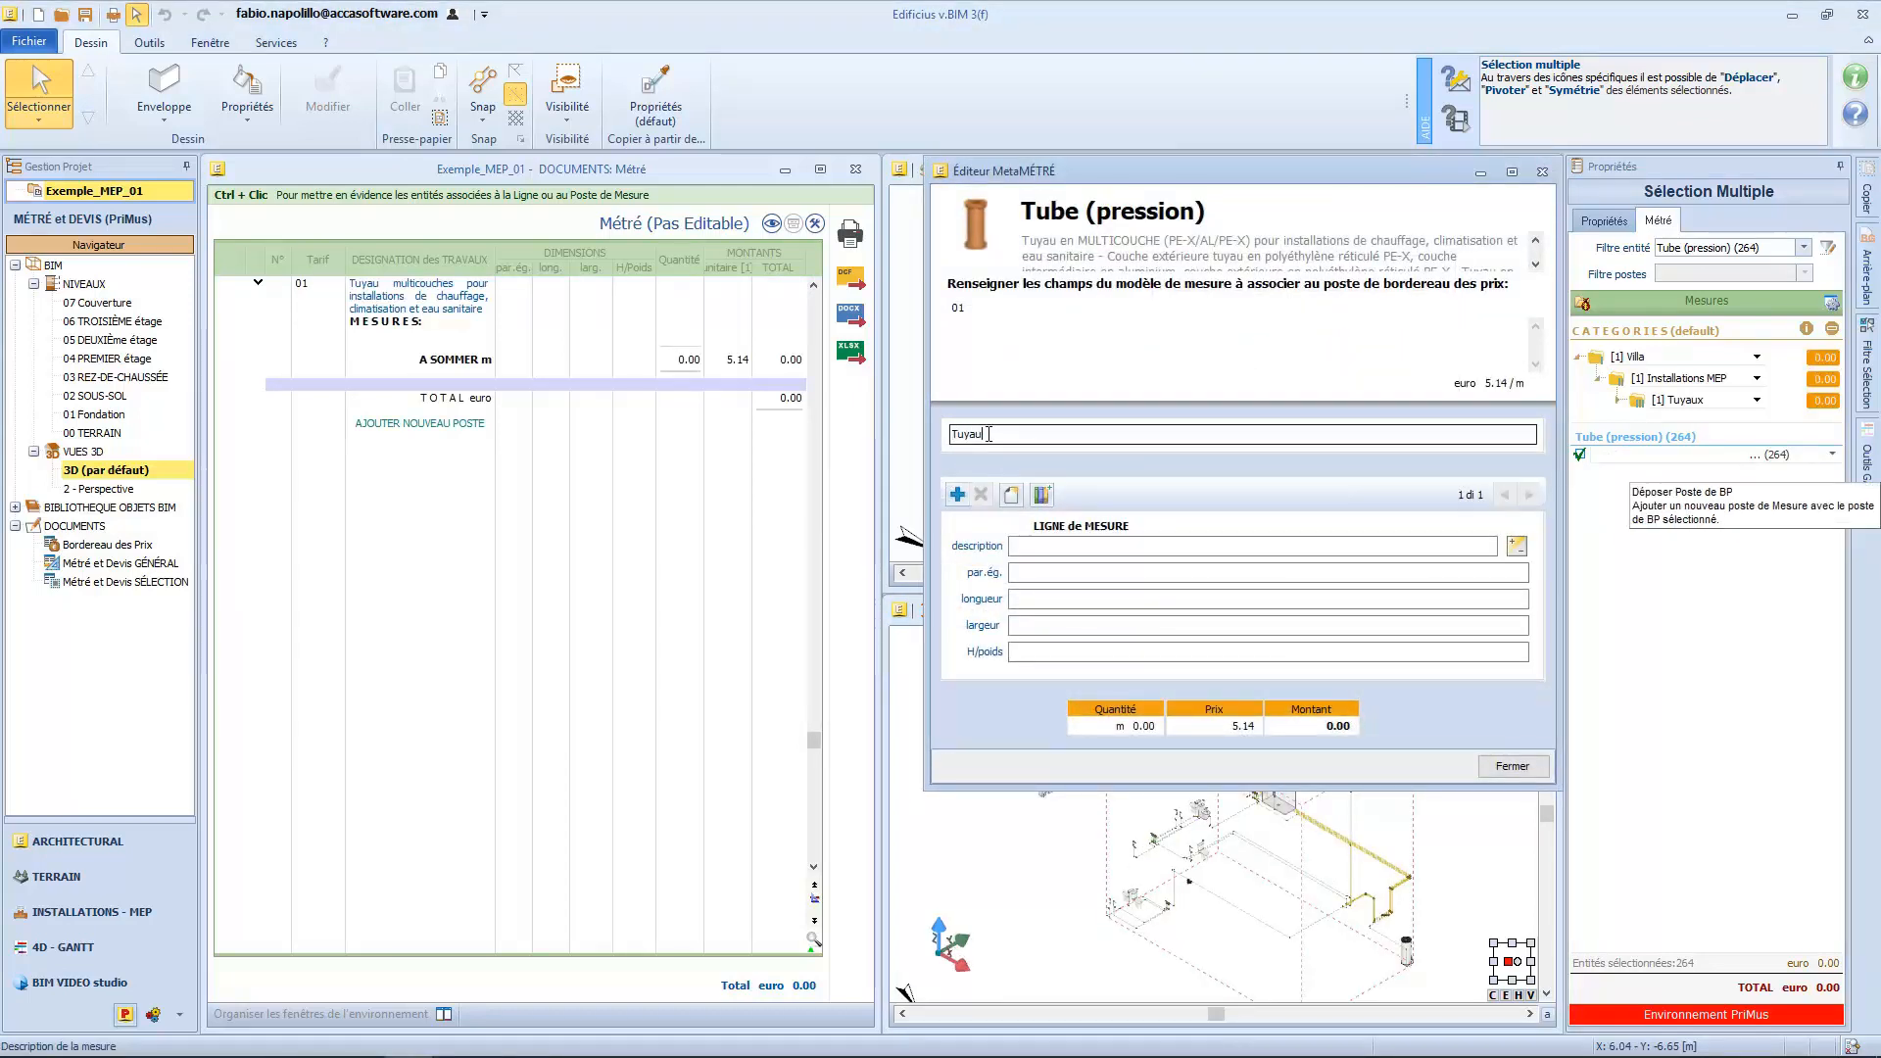
{"action": "type", "text": "x Multicouches"}
{"action": "left_click", "coordinate": [1058, 544]}
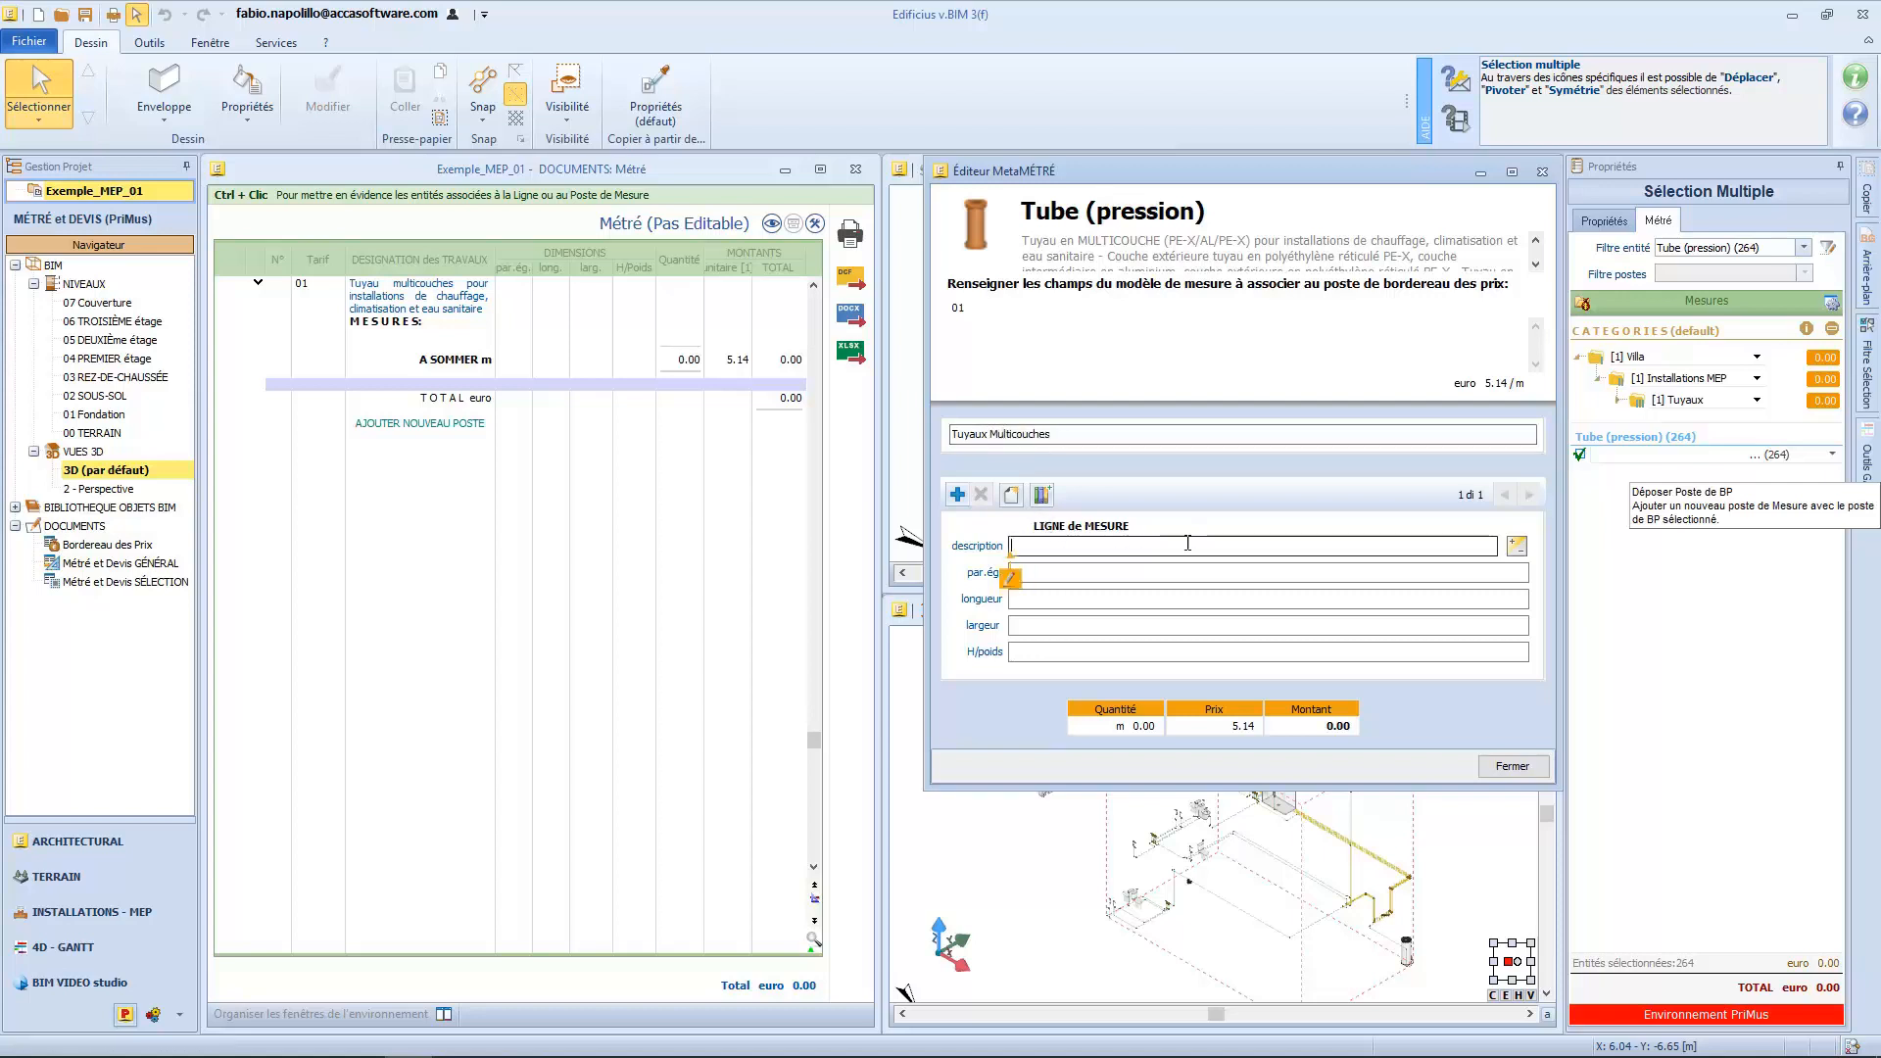
{"action": "left_click", "coordinate": [1018, 579]}
{"action": "left_click", "coordinate": [1381, 658]}
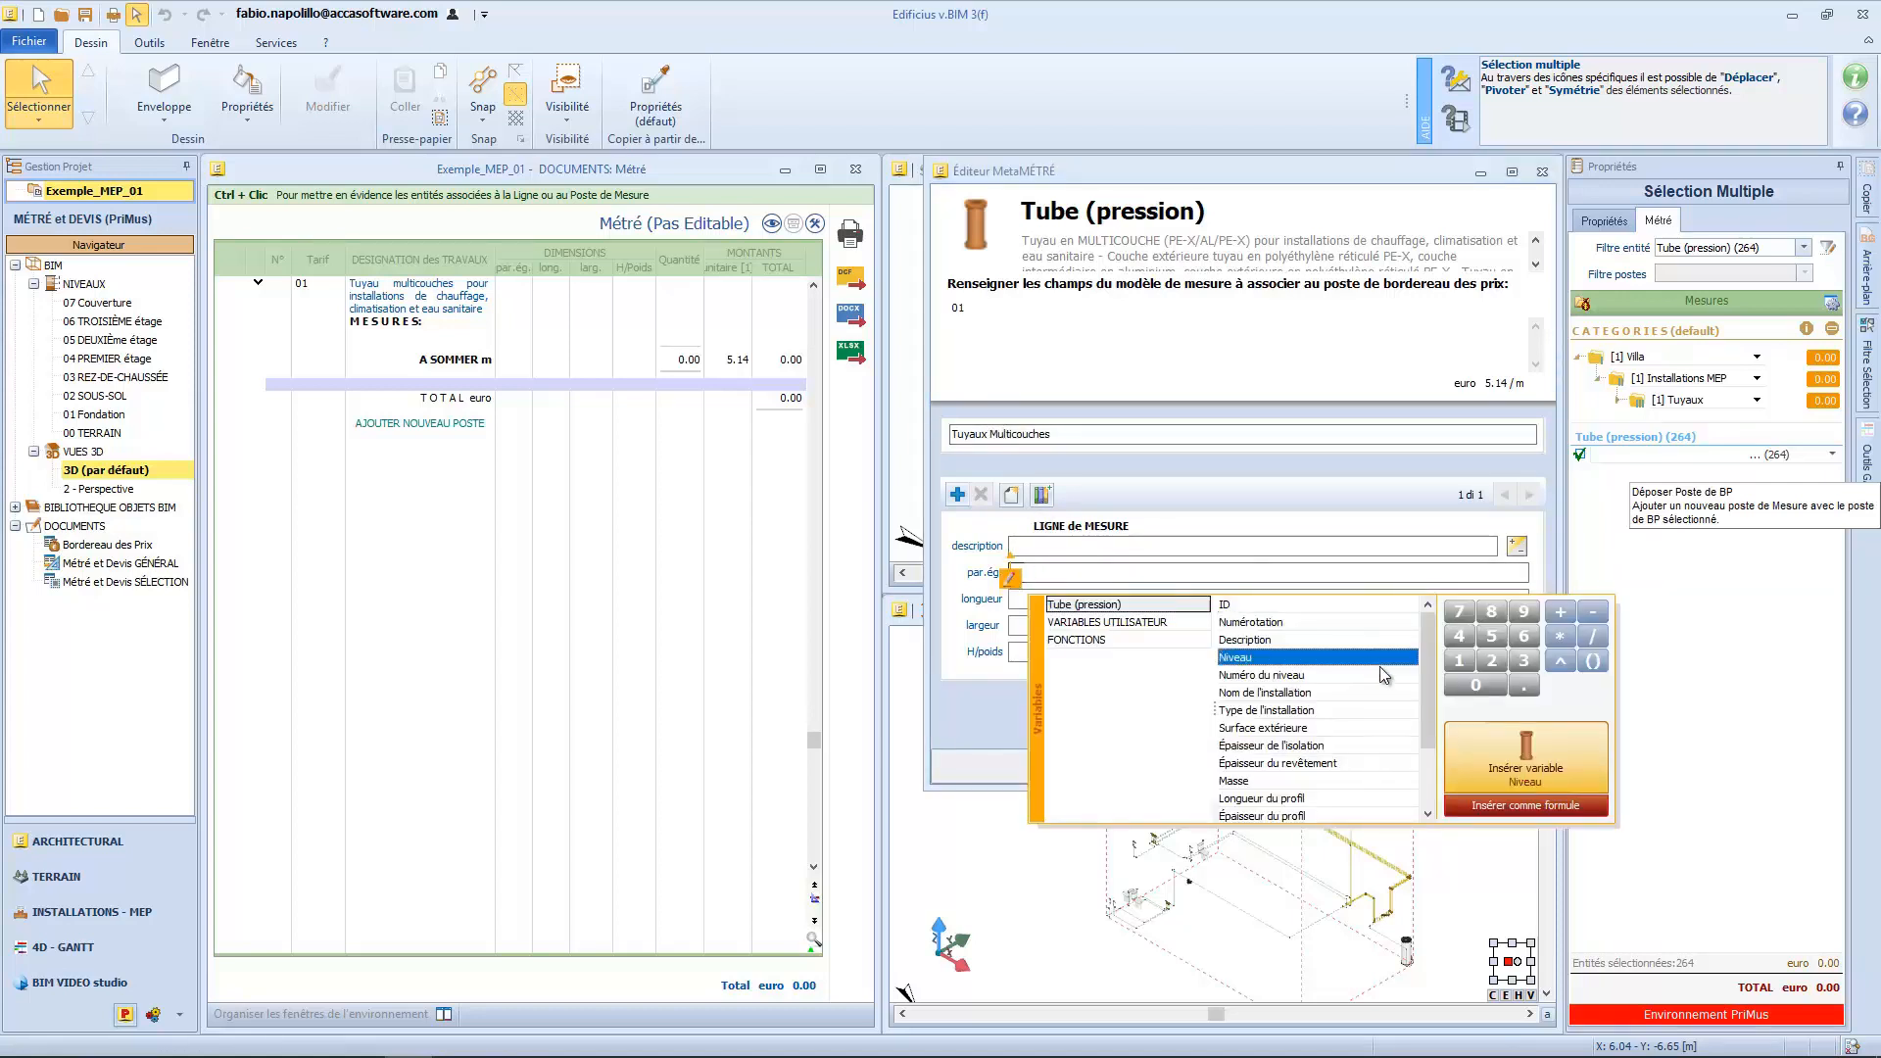
{"action": "left_click", "coordinate": [1499, 806]}
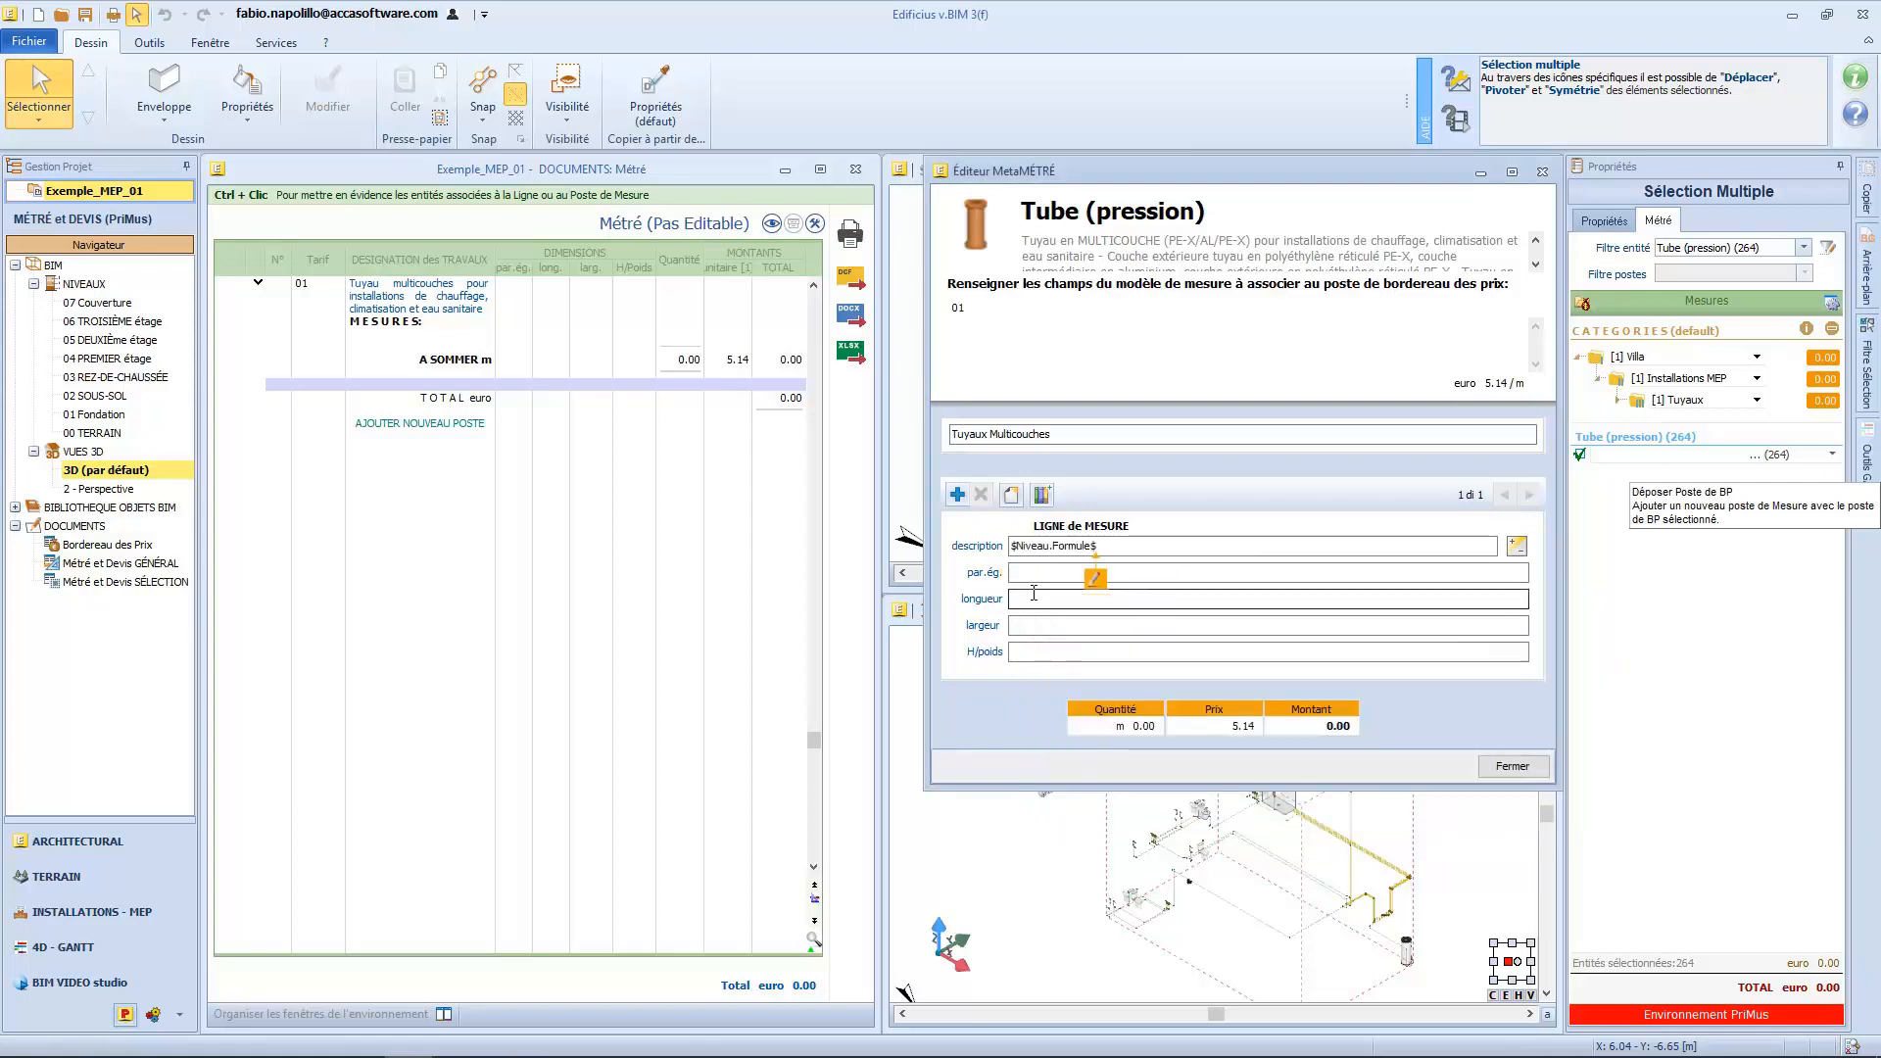
Step: Set the measure line's longueur to the Longueur du profil variable as a formula and close the MetaMÉTRÉ editor
{"action": "left_click", "coordinate": [1033, 596]}
{"action": "left_click", "coordinate": [1012, 630]}
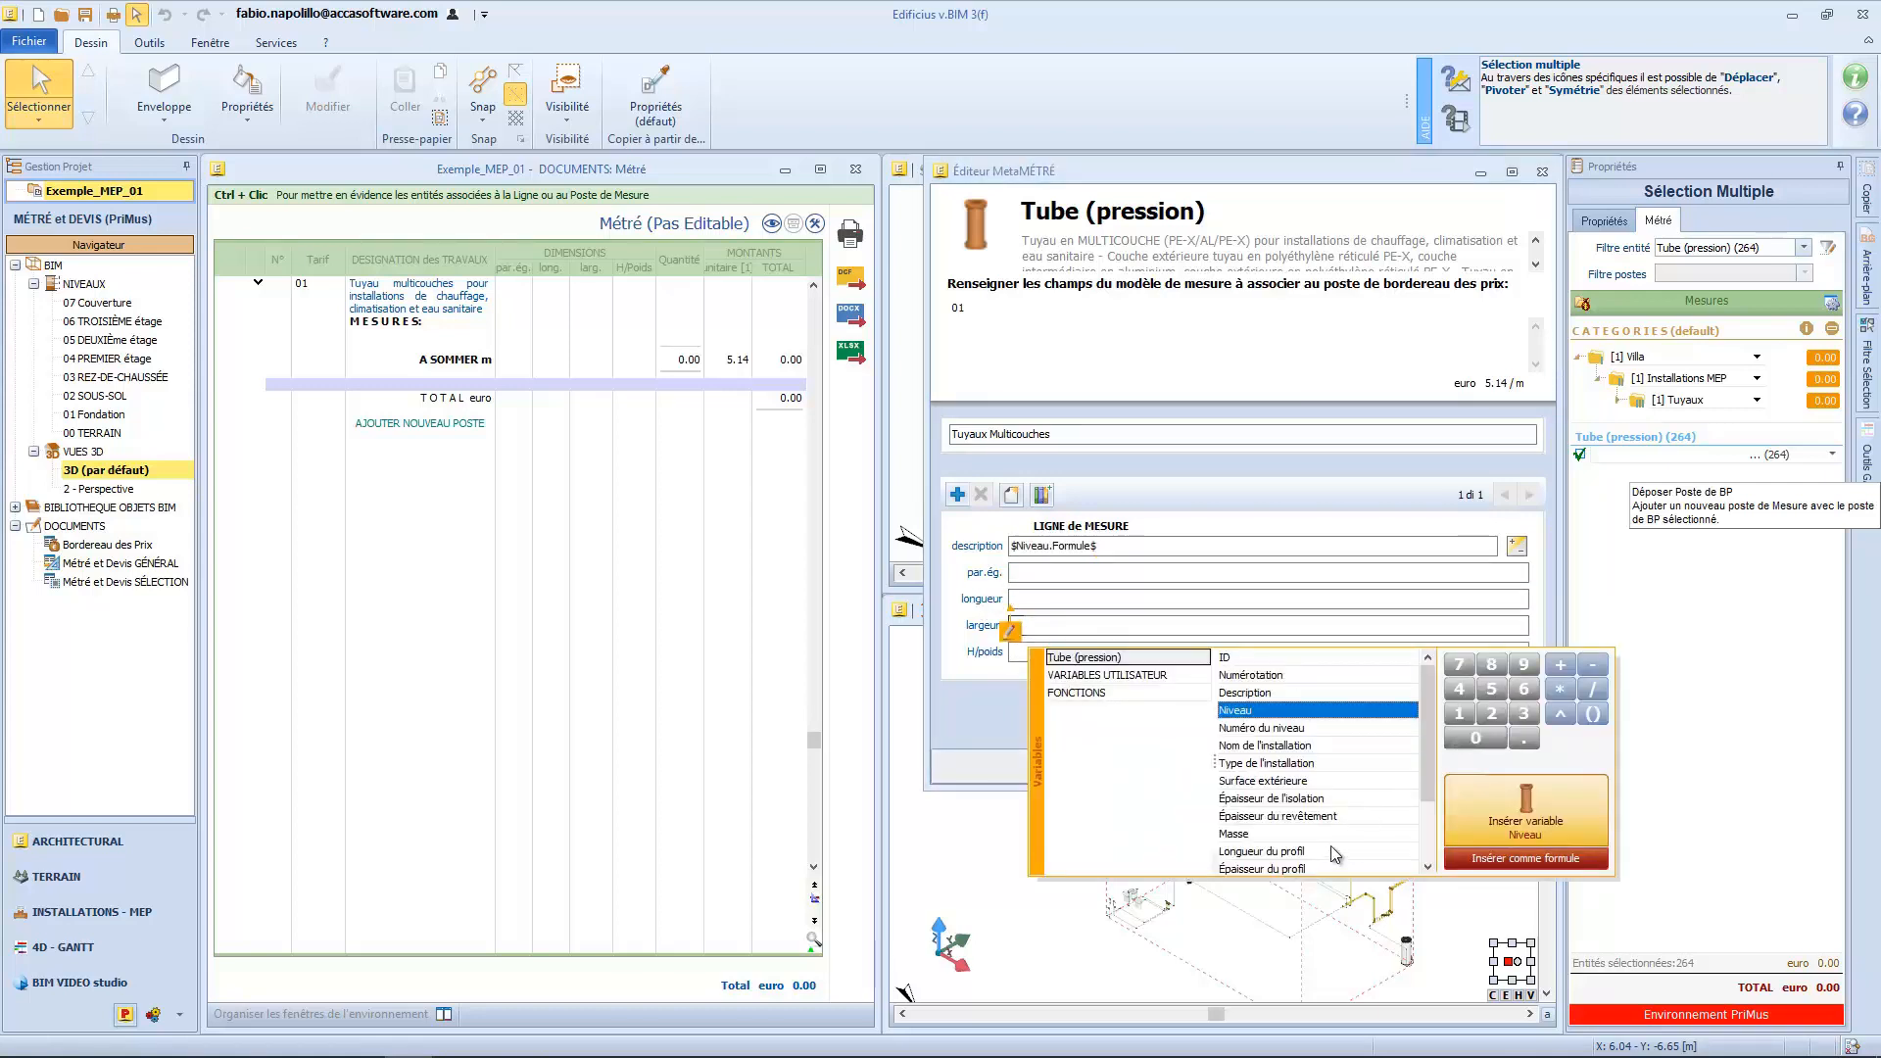
{"action": "left_click", "coordinate": [1313, 851]}
{"action": "left_click", "coordinate": [1488, 860]}
{"action": "left_click", "coordinate": [952, 684]}
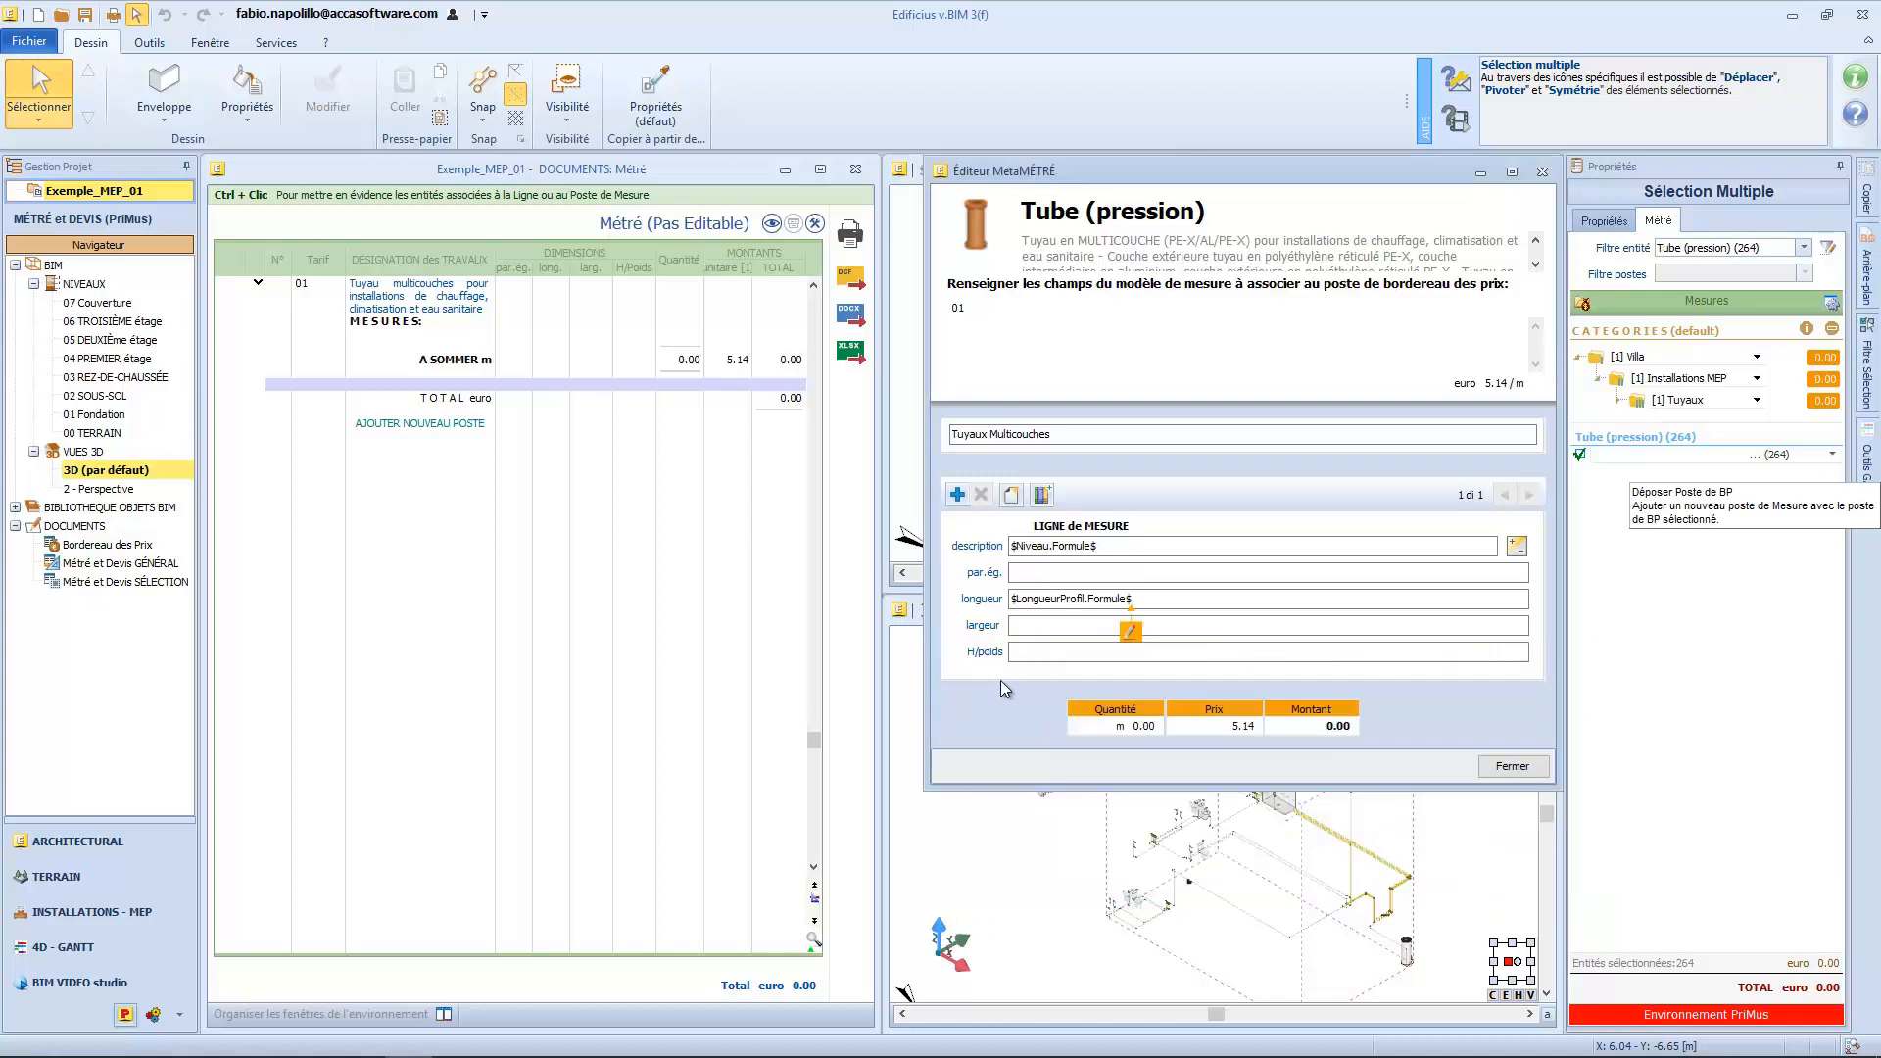
{"action": "left_click", "coordinate": [1496, 768]}
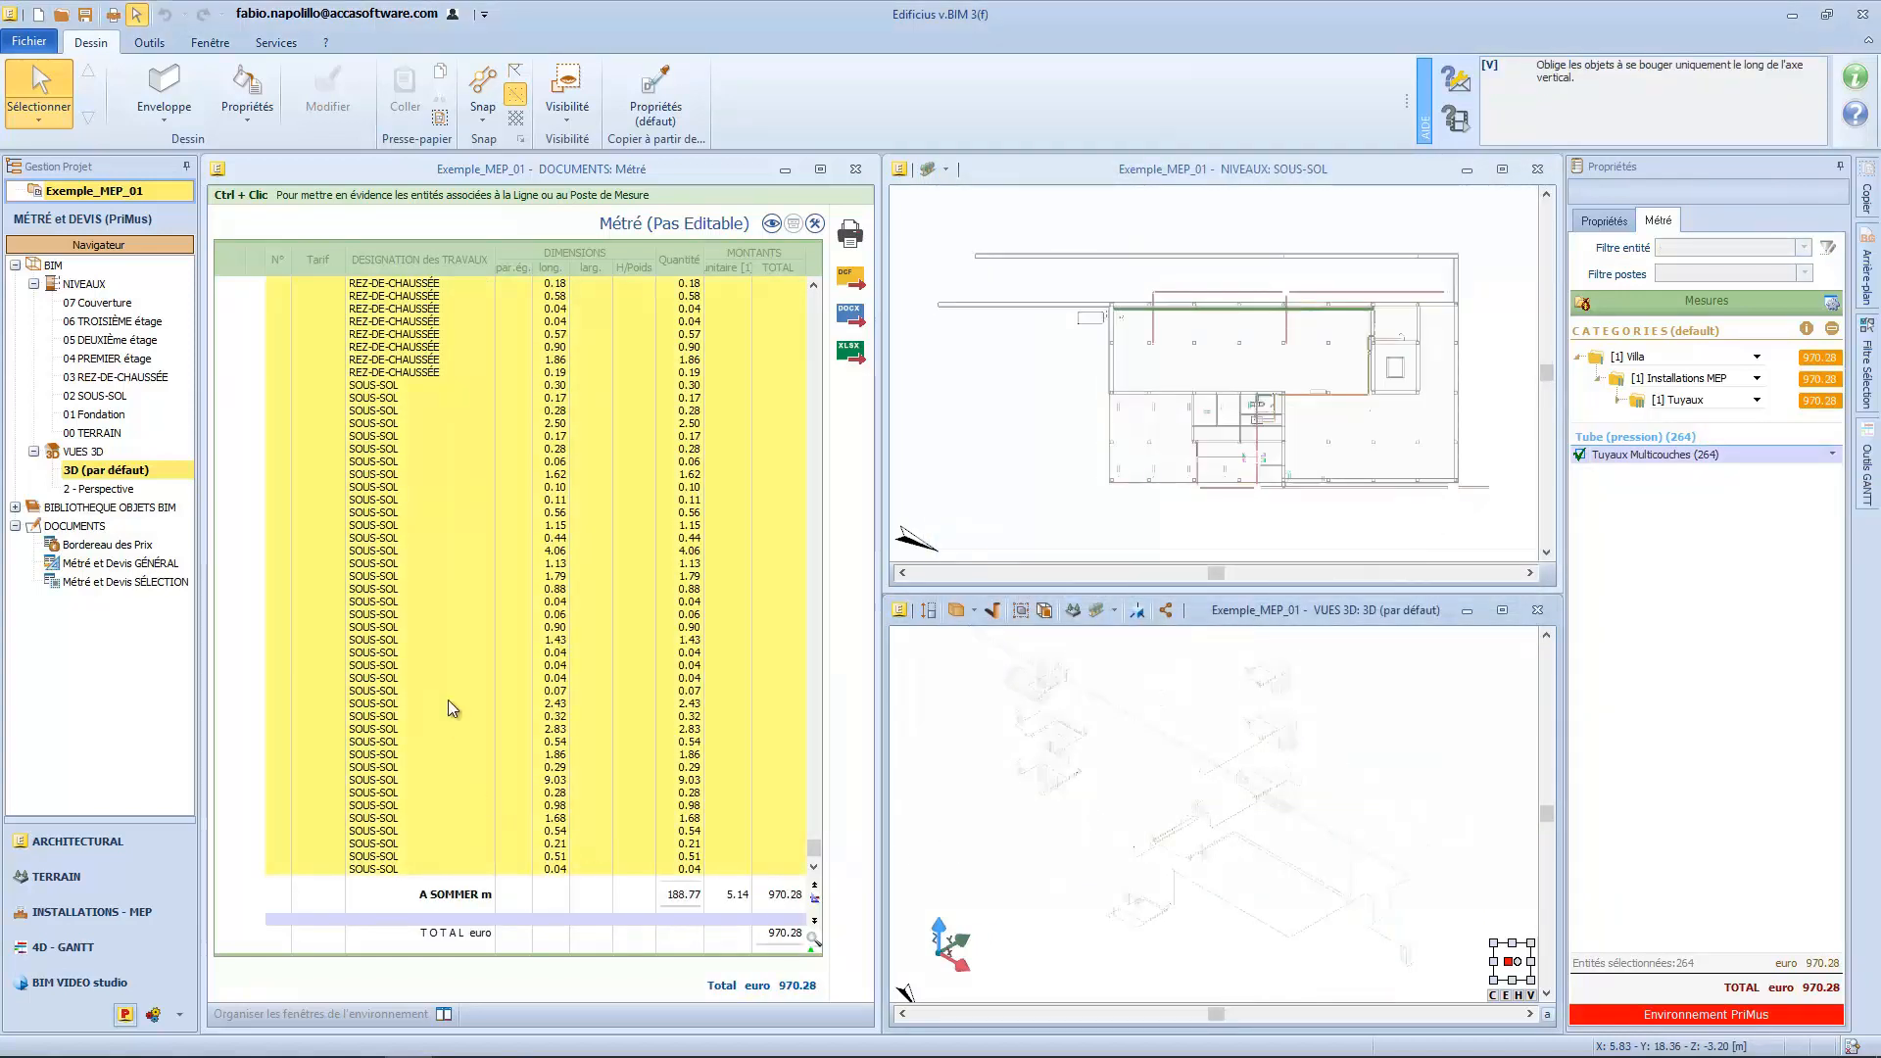
Step: Delete the vertical pipe segment feeding the manifold near the toilets in the Installations MEP 3D view, and return to the PriMus bill of quantities
{"action": "mouse_move", "coordinate": [813, 847]}
{"action": "left_mouse_down"}
{"action": "mouse_move", "coordinate": [833, 384]}
{"action": "mouse_move", "coordinate": [796, 621]}
{"action": "mouse_move", "coordinate": [789, 858]}
{"action": "mouse_move", "coordinate": [794, 833]}
{"action": "left_mouse_up"}
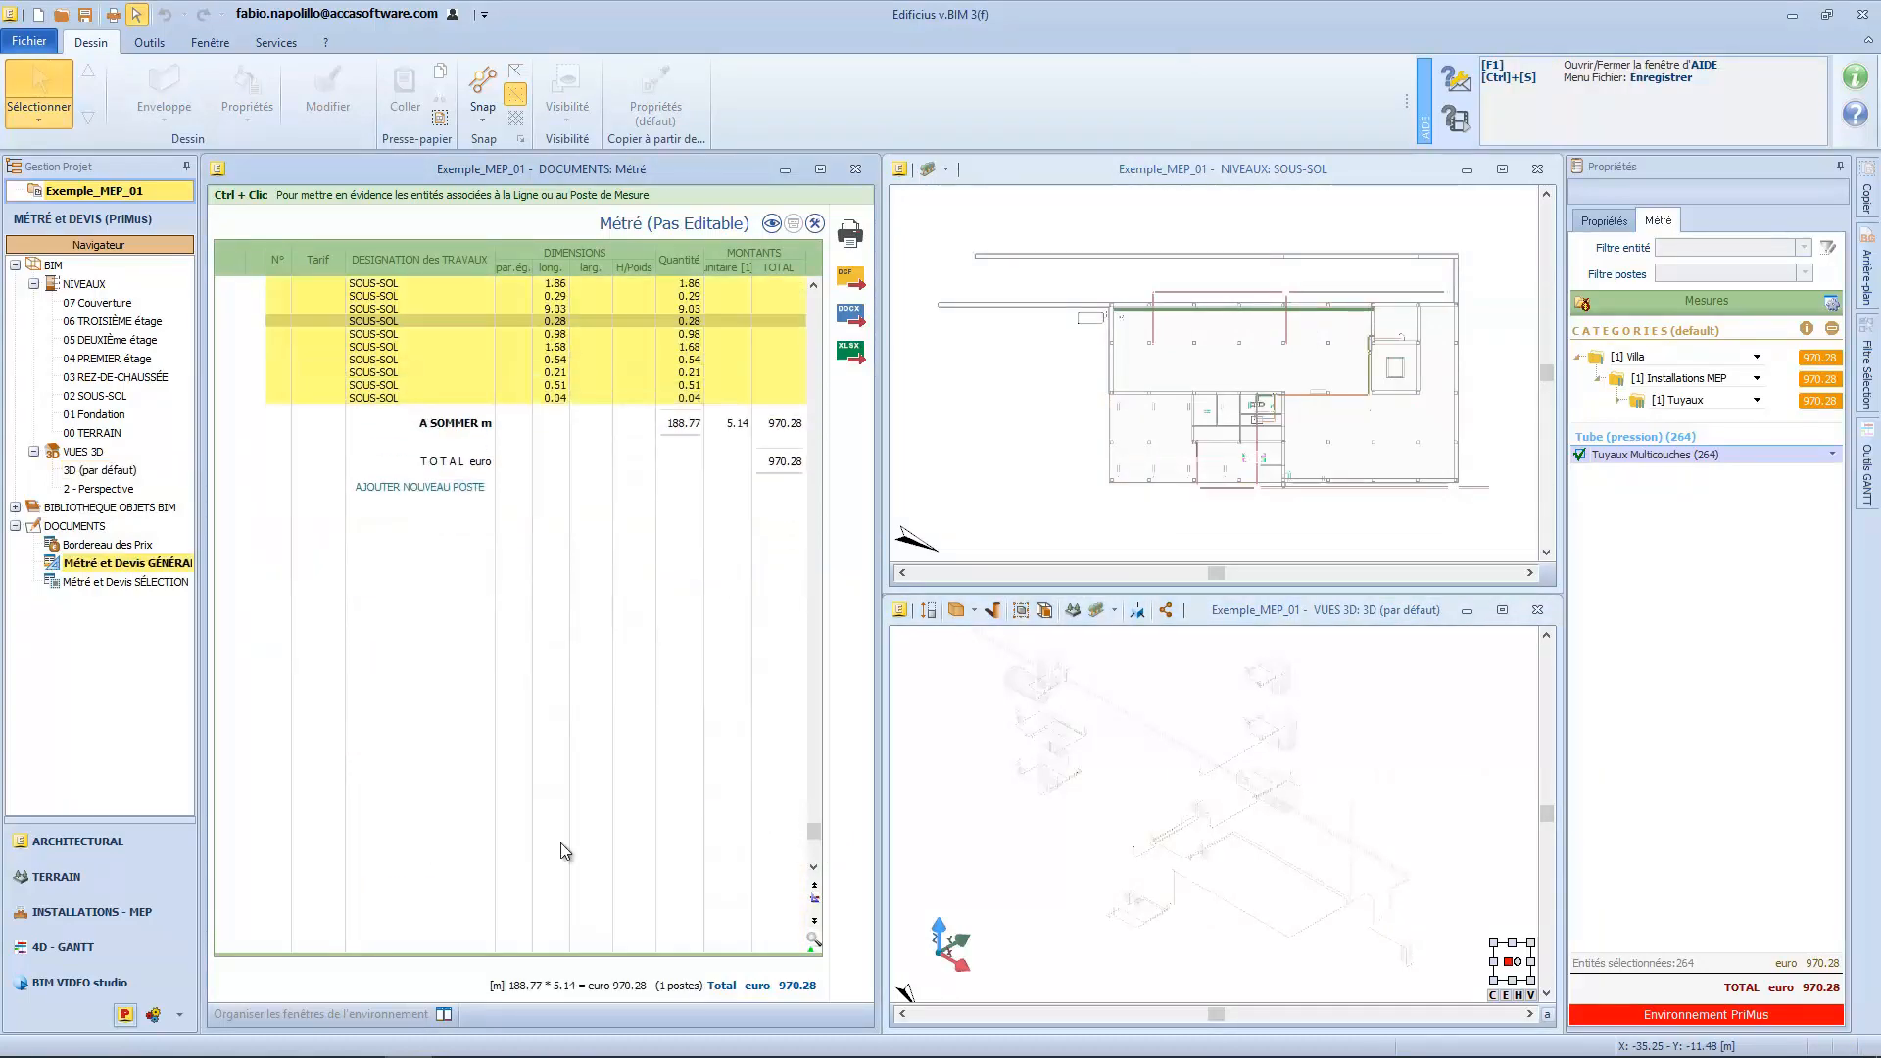
{"action": "left_click", "coordinate": [102, 916]}
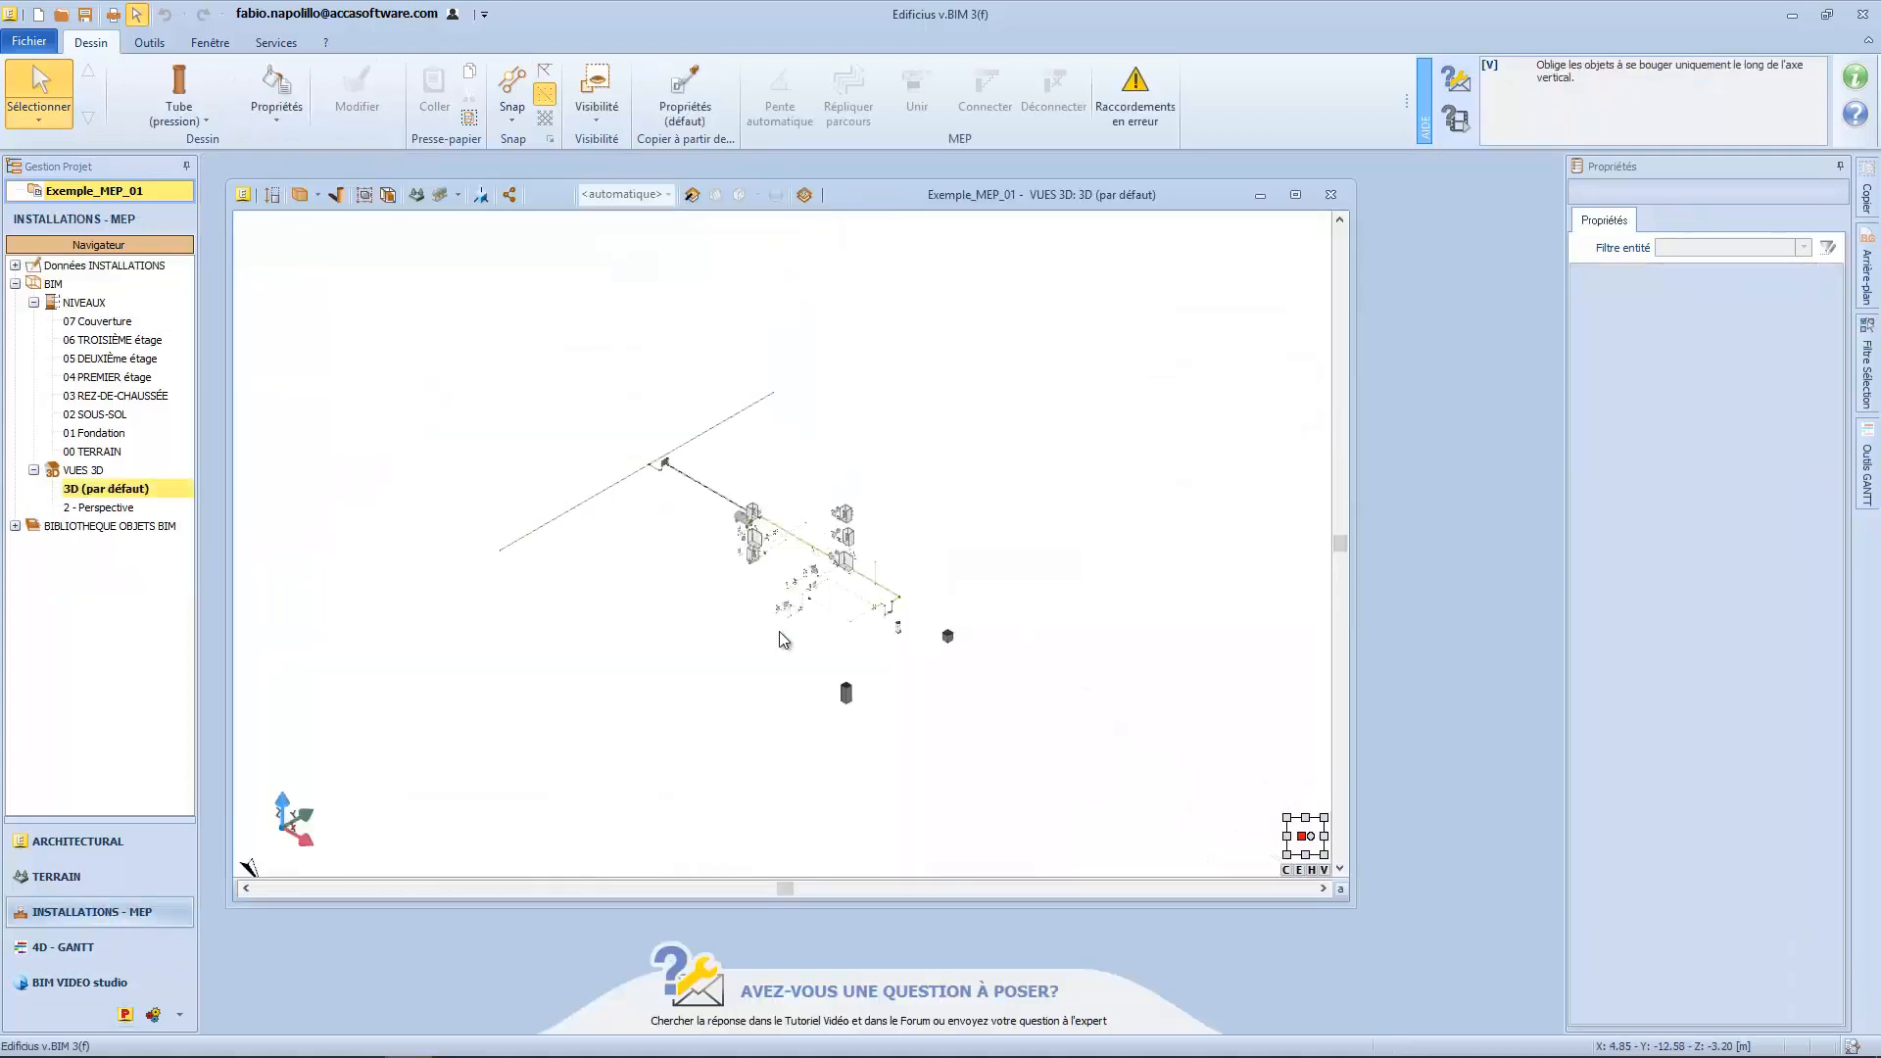
{"action": "scroll", "coordinate": [897, 497], "scroll_direction": "up", "scroll_amount": 6}
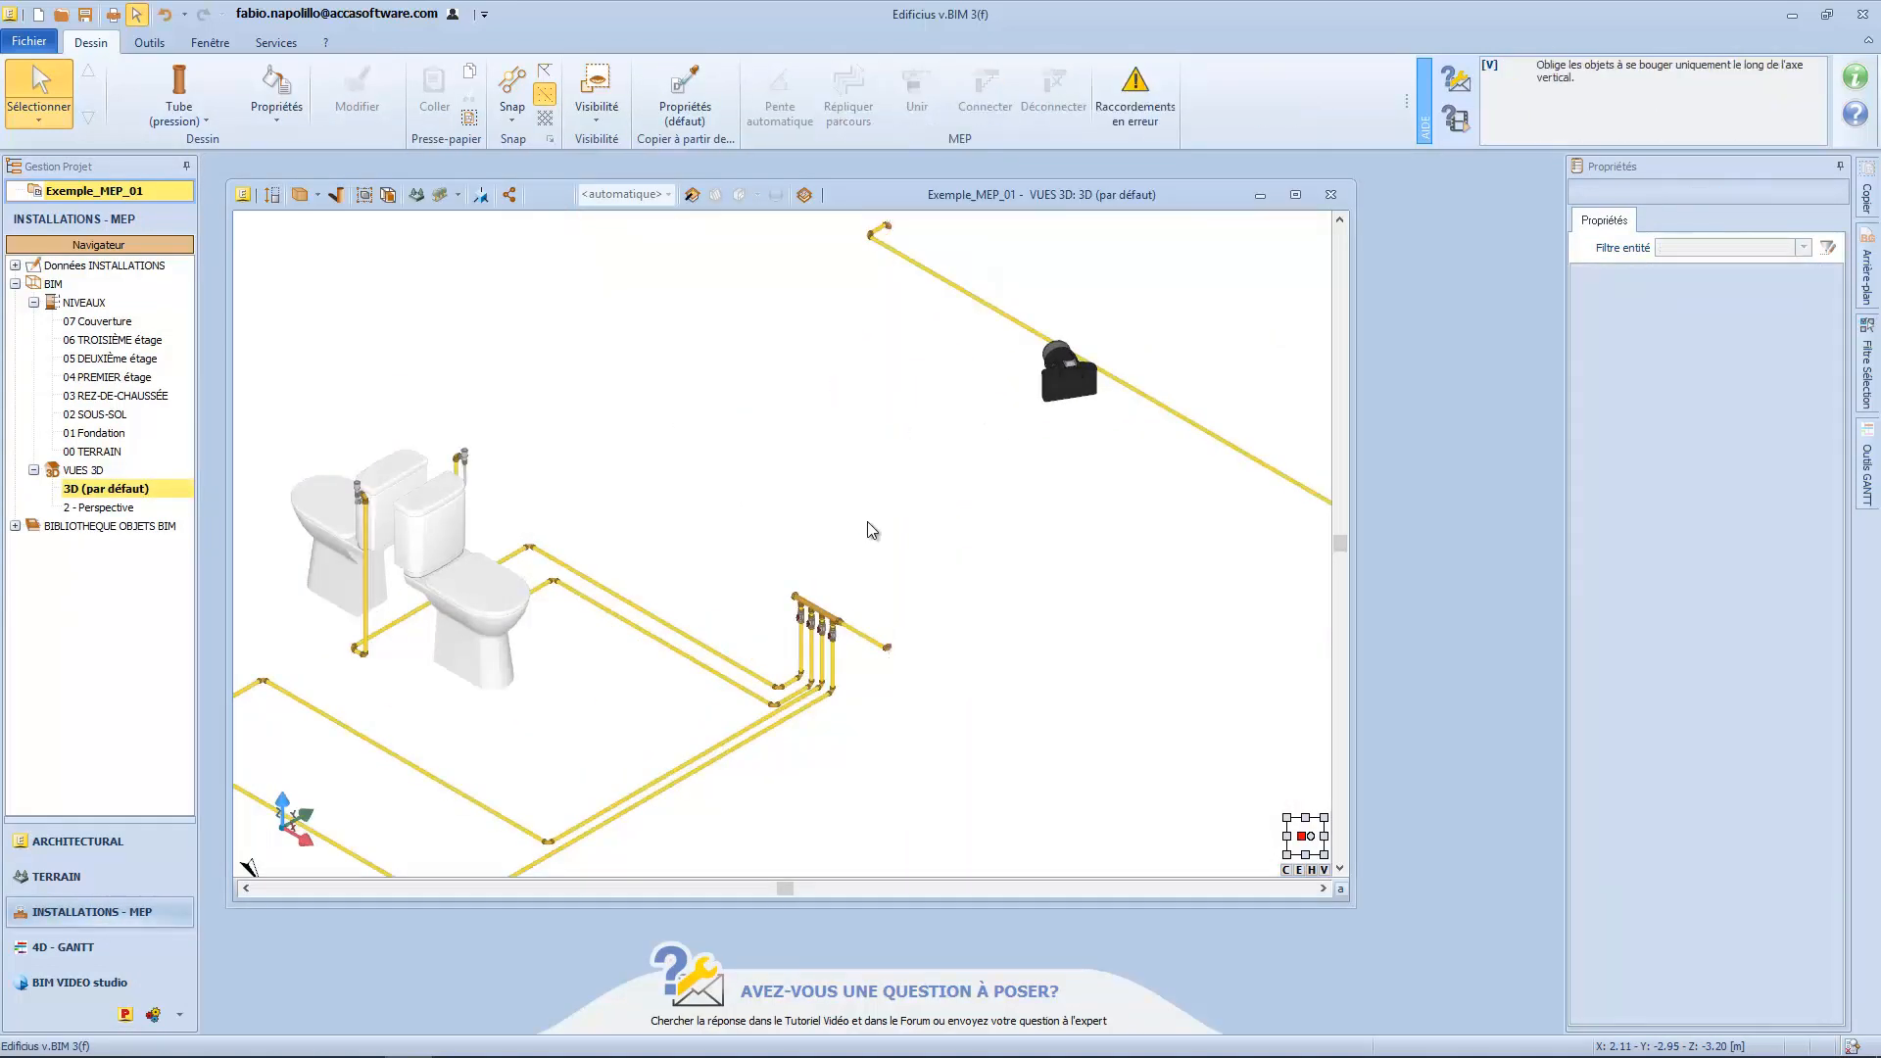
{"action": "left_click", "coordinate": [126, 1014]}
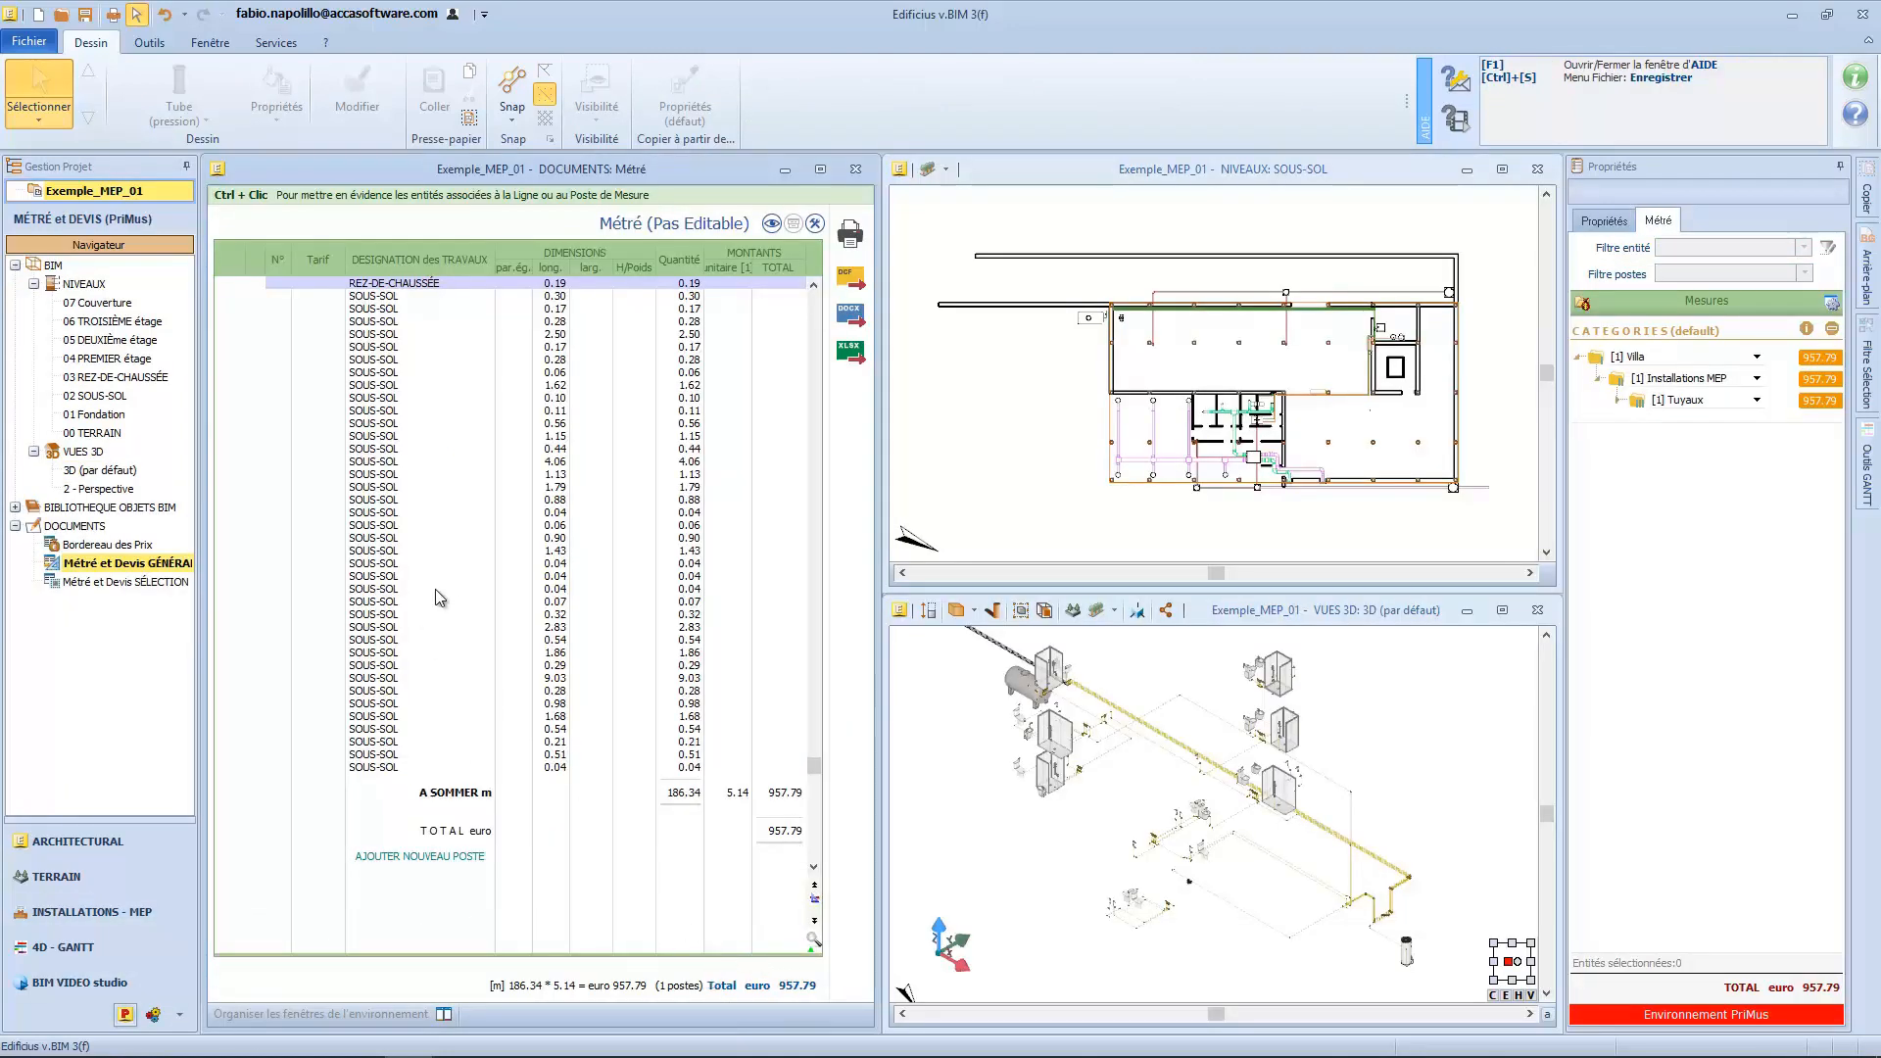
Step: Highlight the pipes linked to the bill of quantities and exclude the first pipe listed under Tuyaux Multicouches from the measurement
{"action": "left_click", "coordinate": [420, 564]}
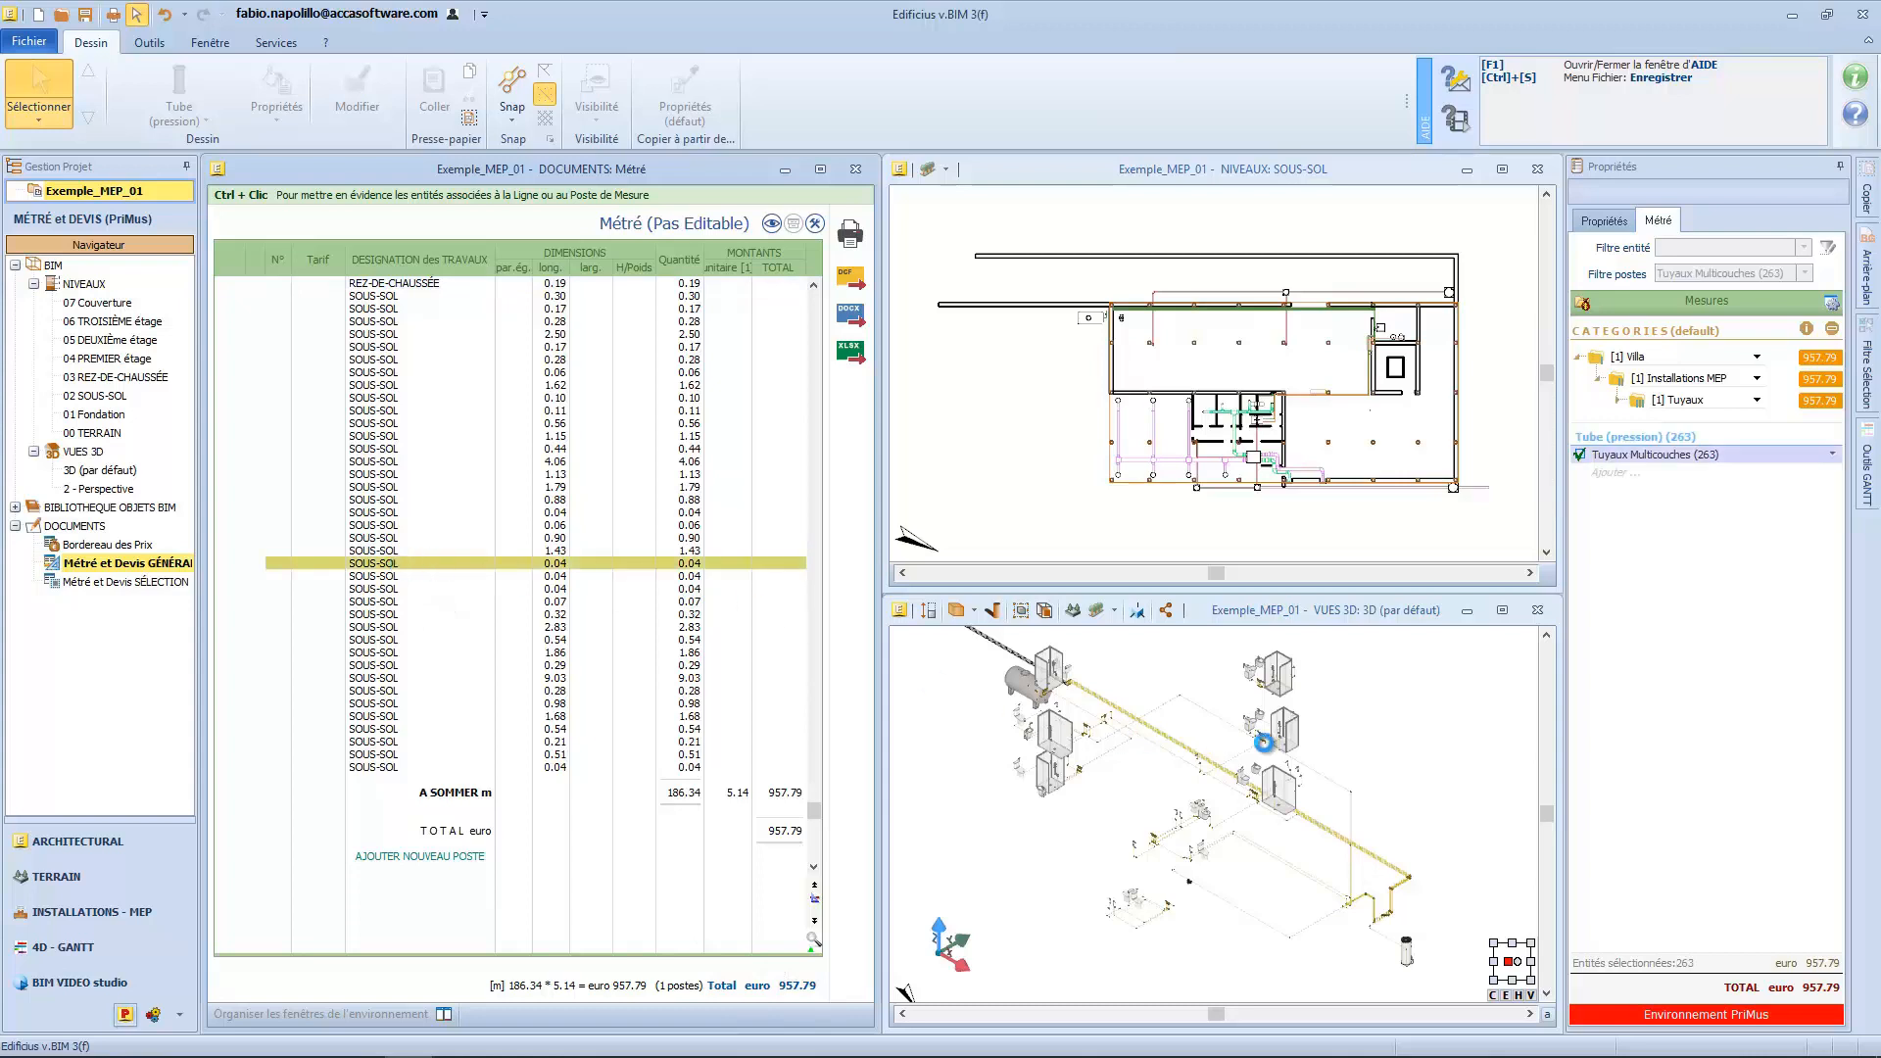
{"action": "left_click", "coordinate": [1832, 455]}
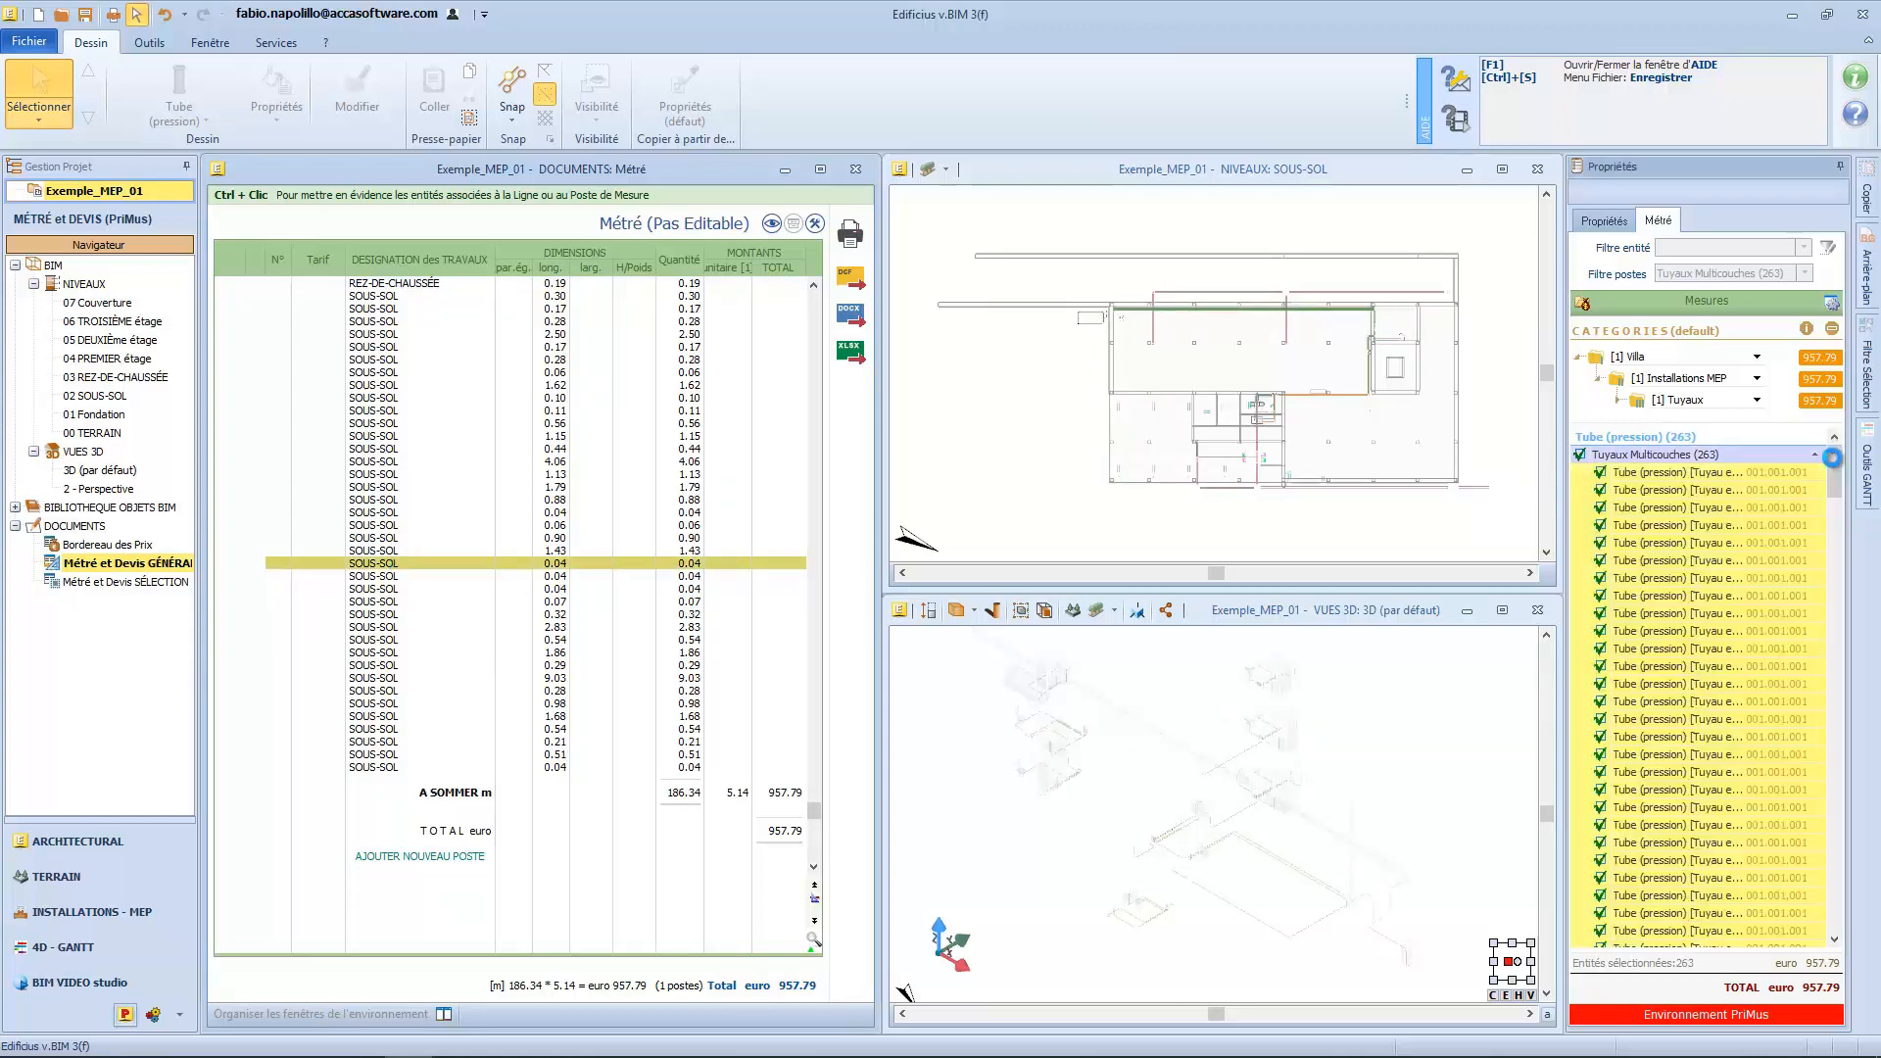
{"action": "left_click", "coordinate": [1600, 473]}
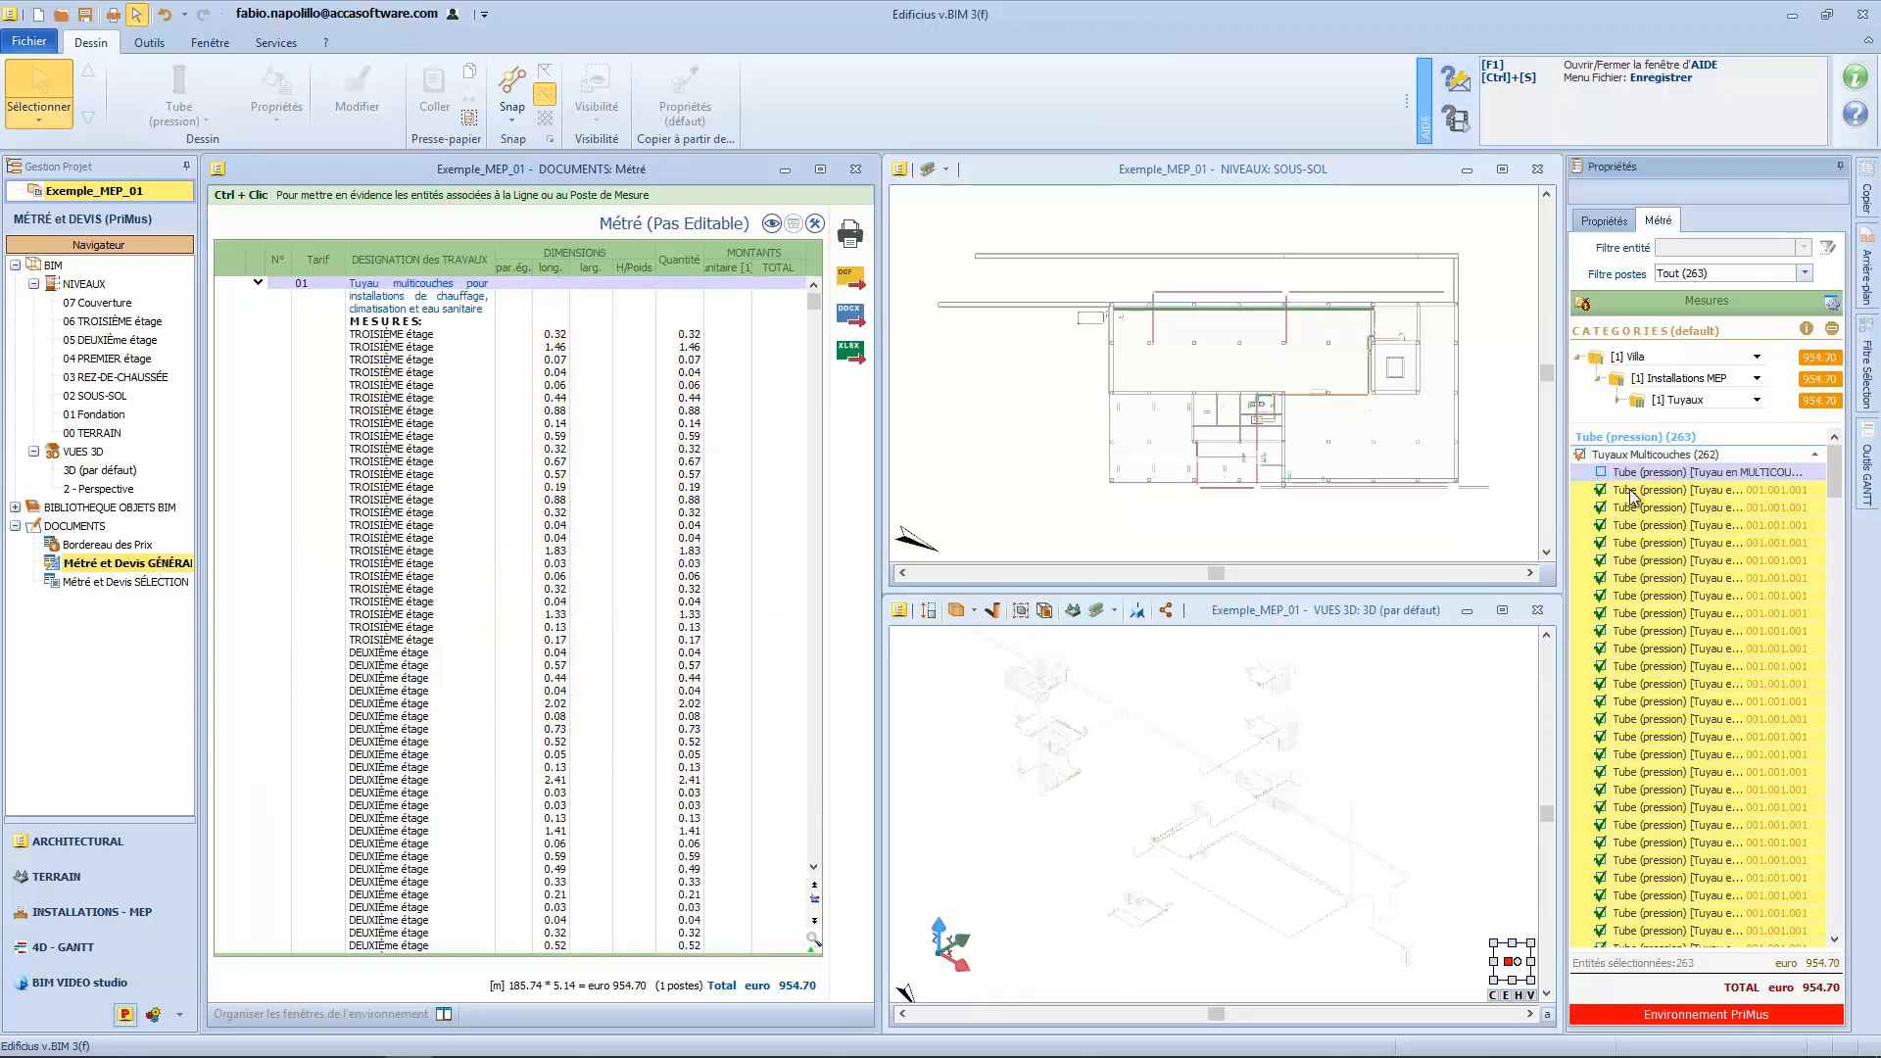
{"action": "right_click", "coordinate": [1634, 494]}
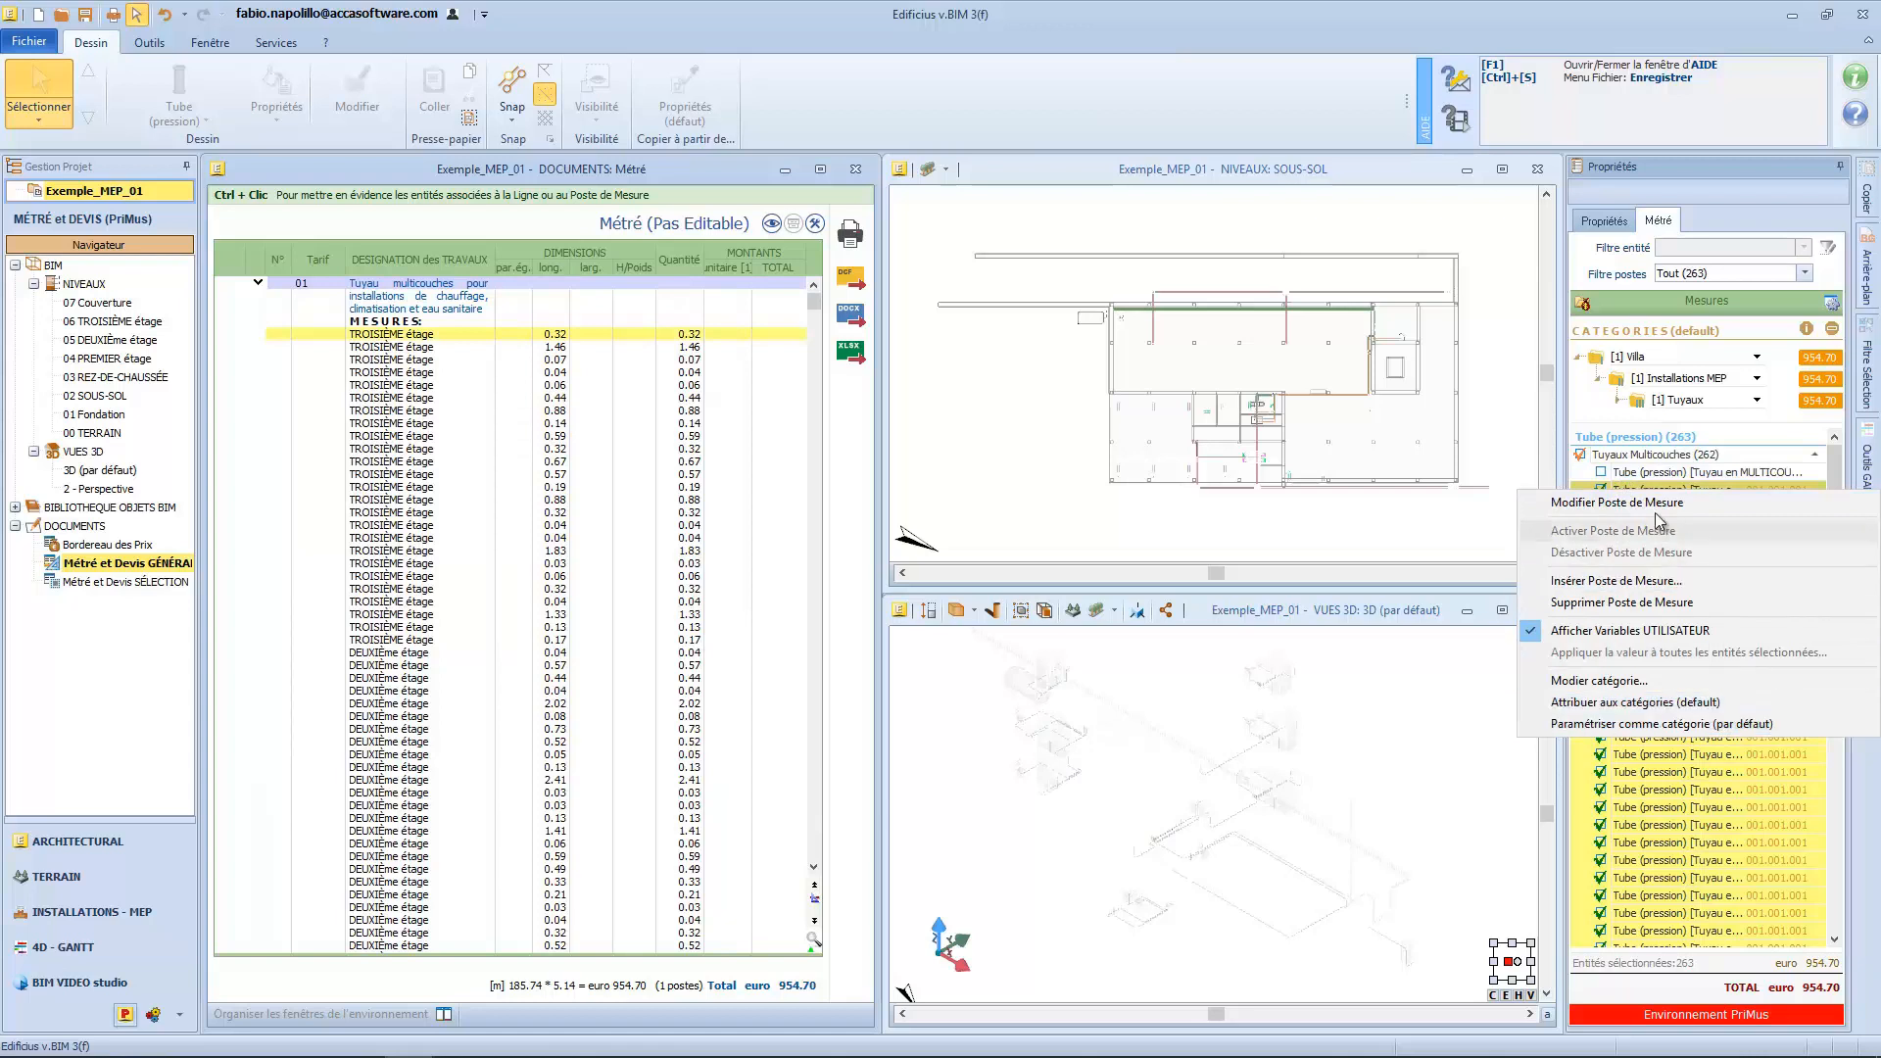
{"action": "left_click", "coordinate": [1567, 468]}
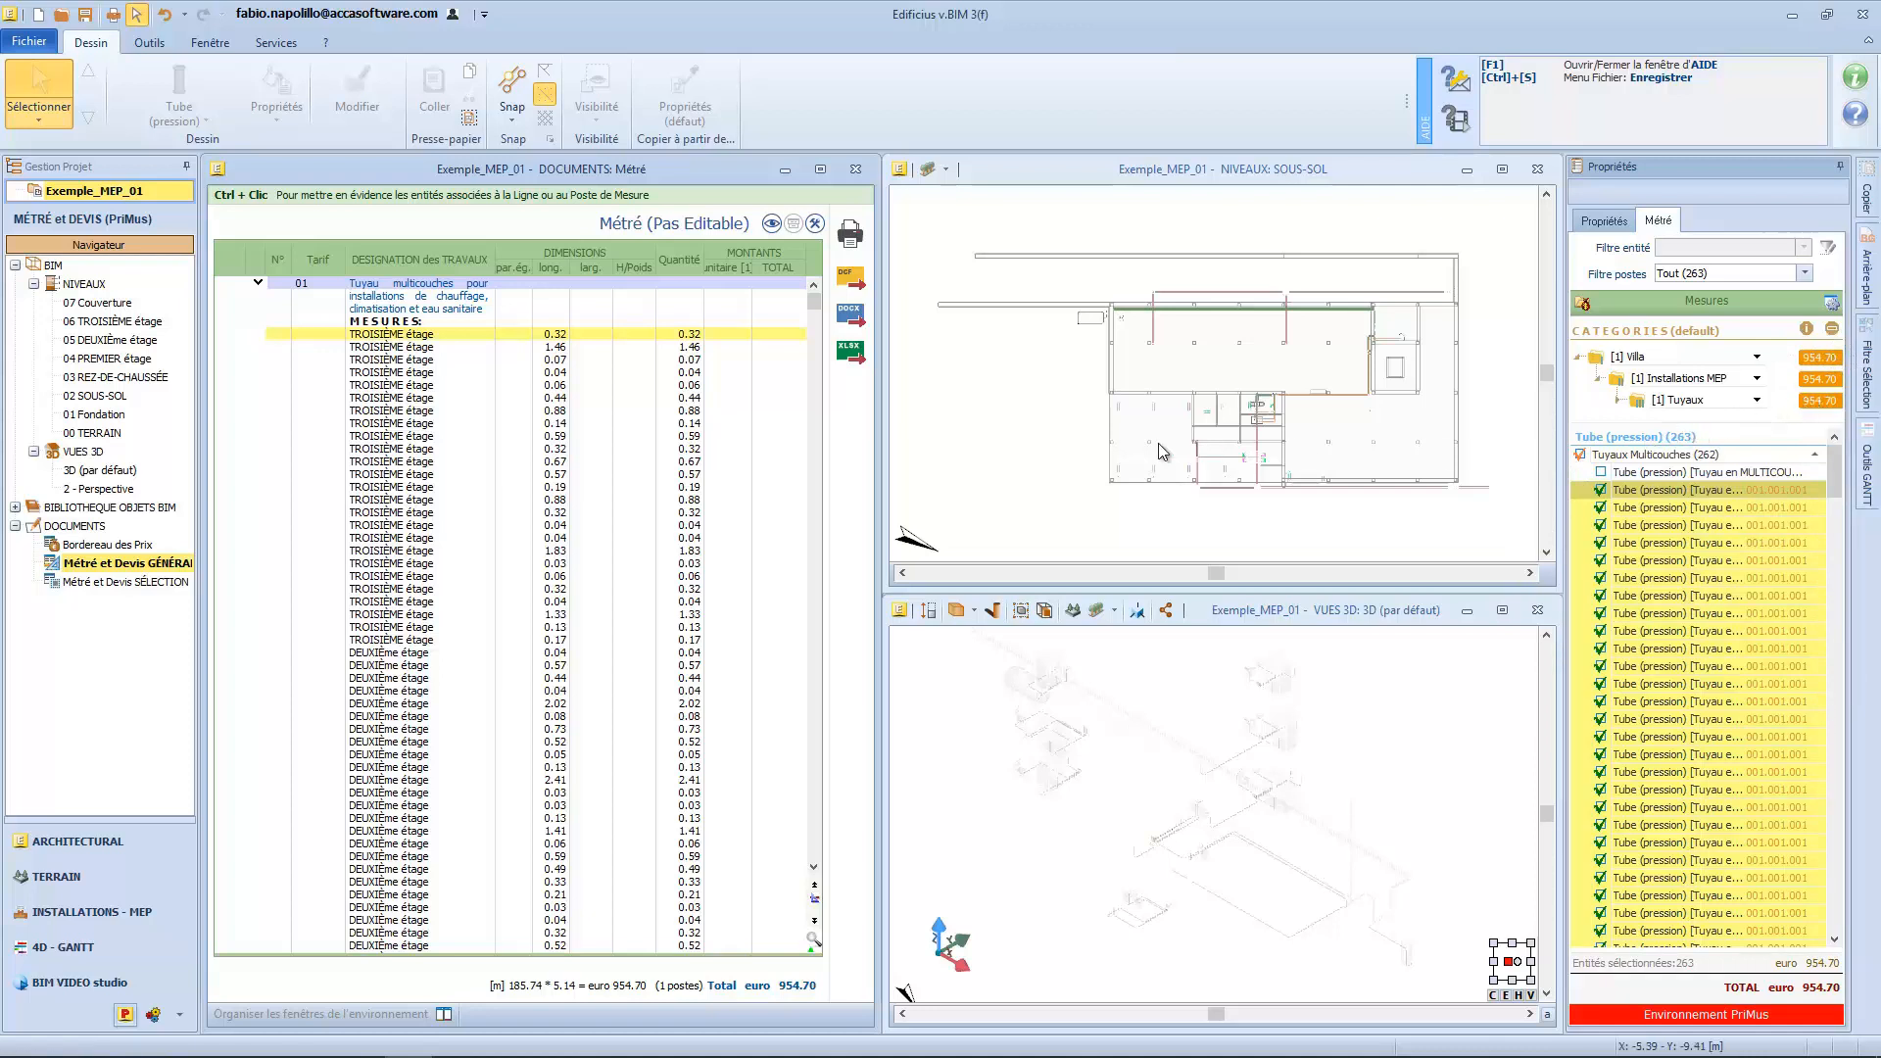
{"action": "left_click", "coordinate": [815, 225]}
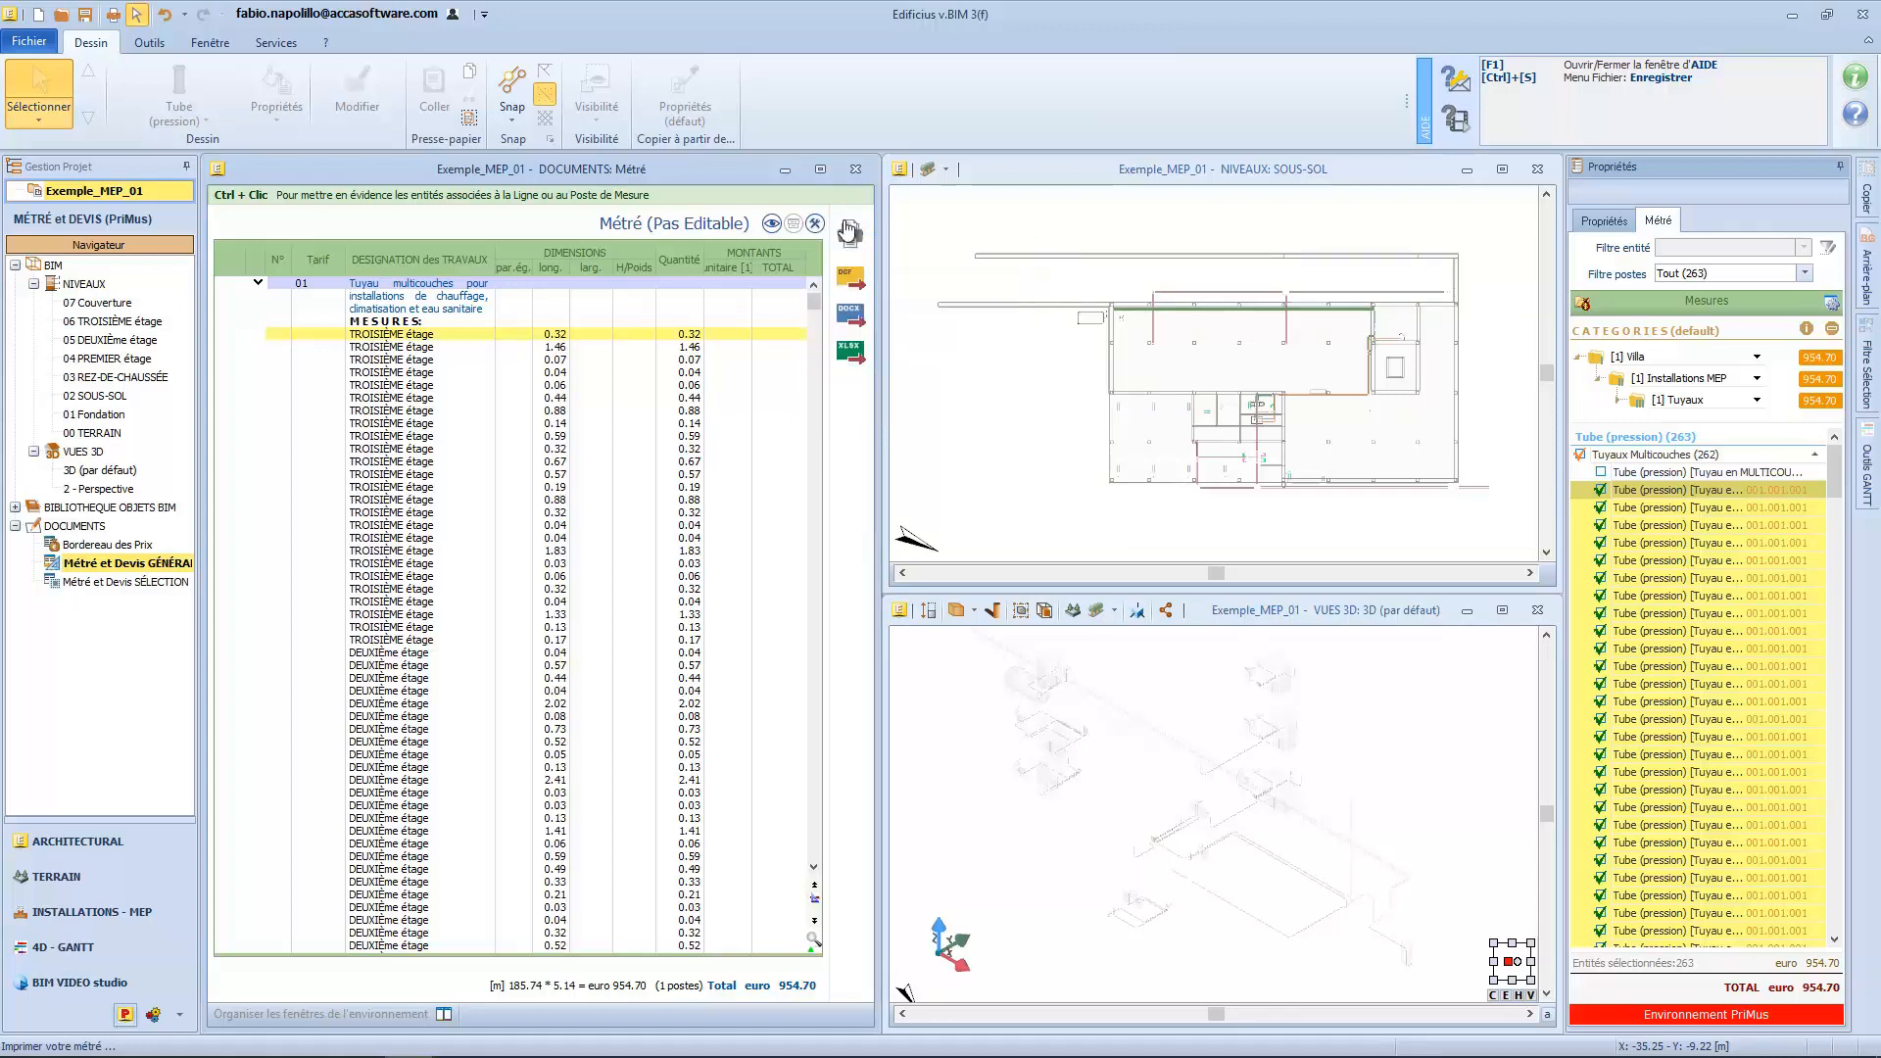
{"action": "mouse_move", "coordinate": [848, 230]}
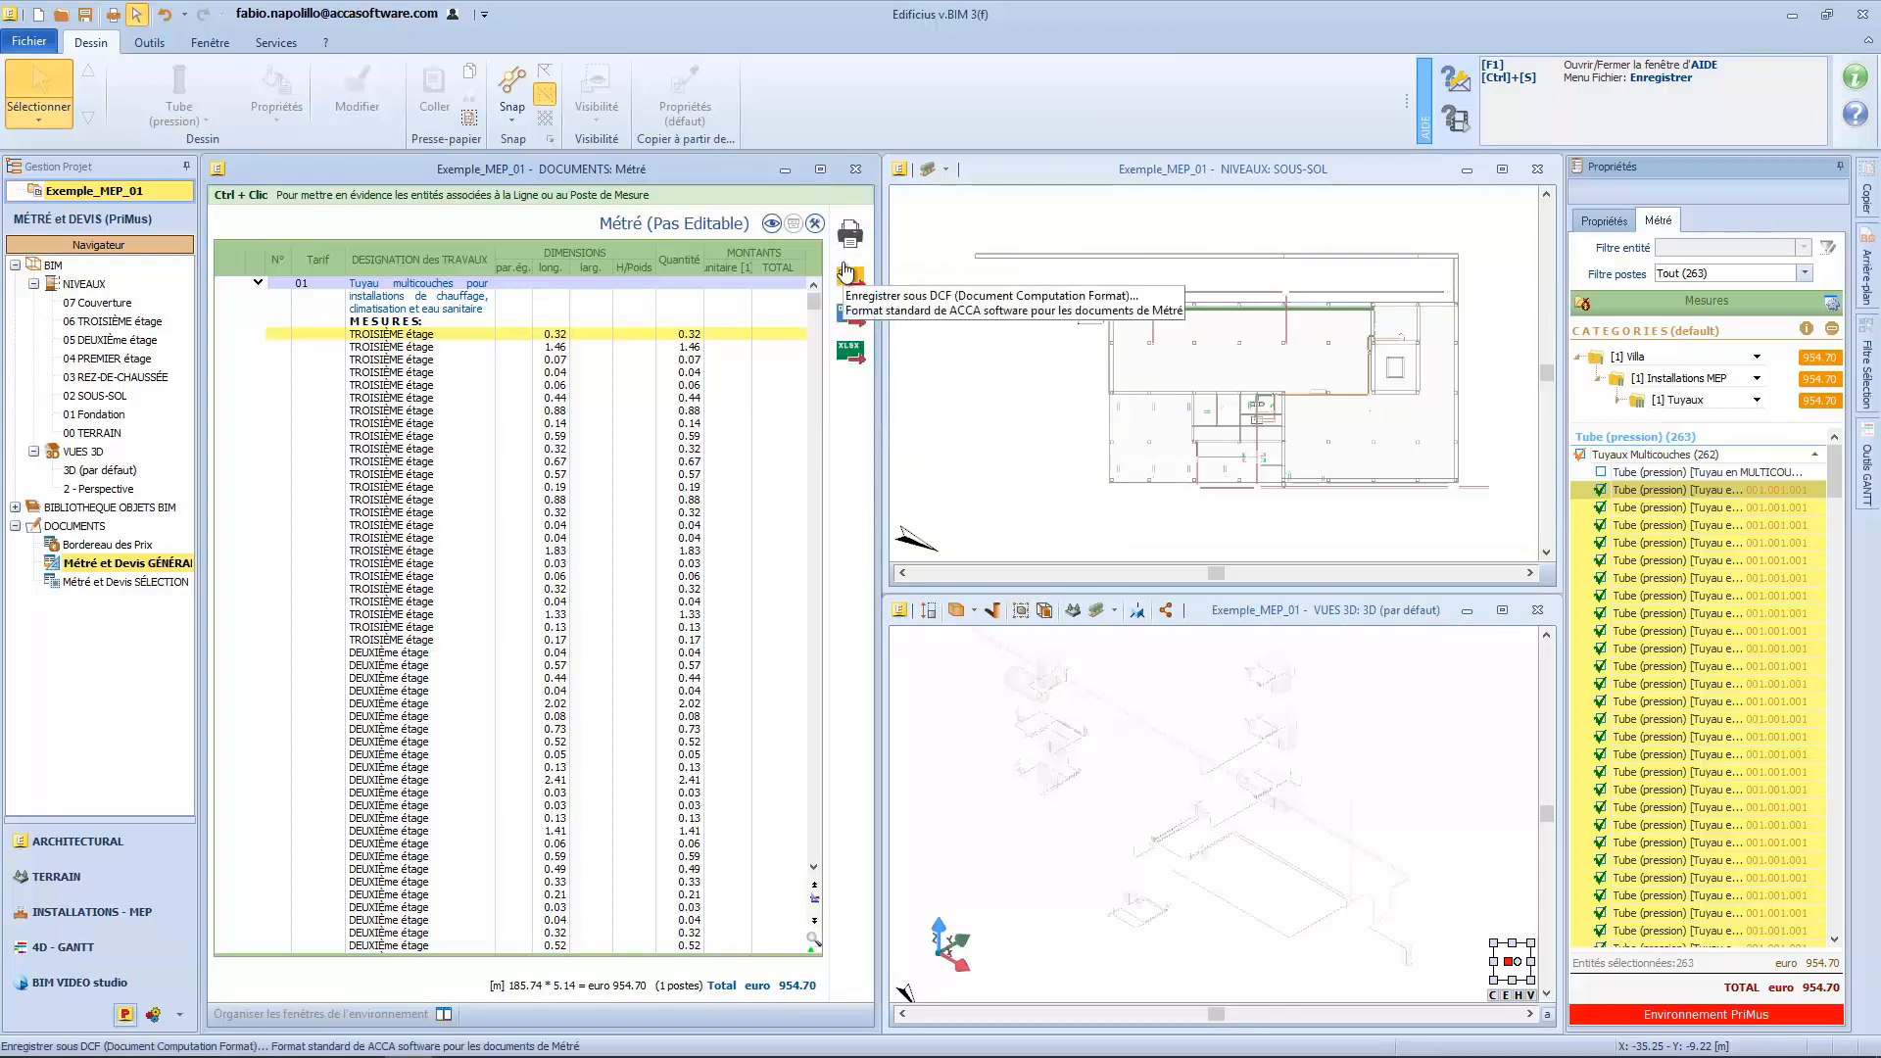